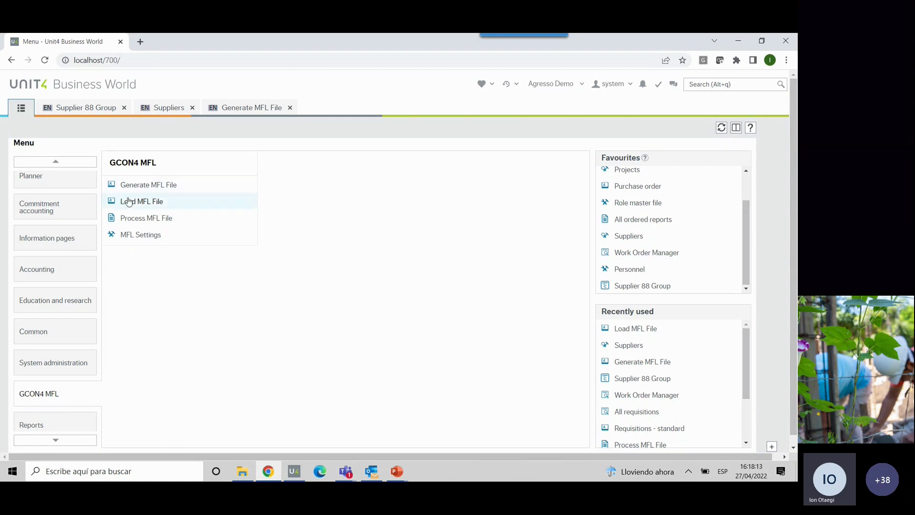
- Open the Generate MFL File screen and choose Customer as the master file
click(151, 186)
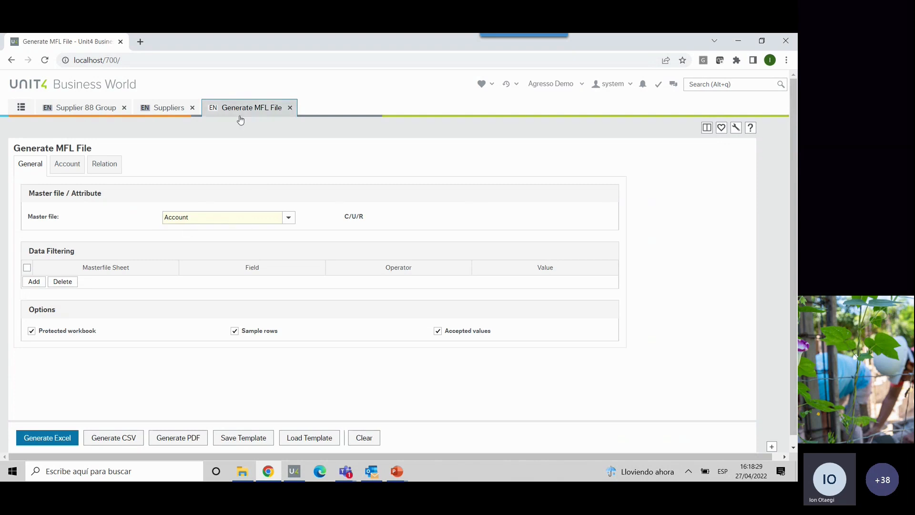
click(289, 219)
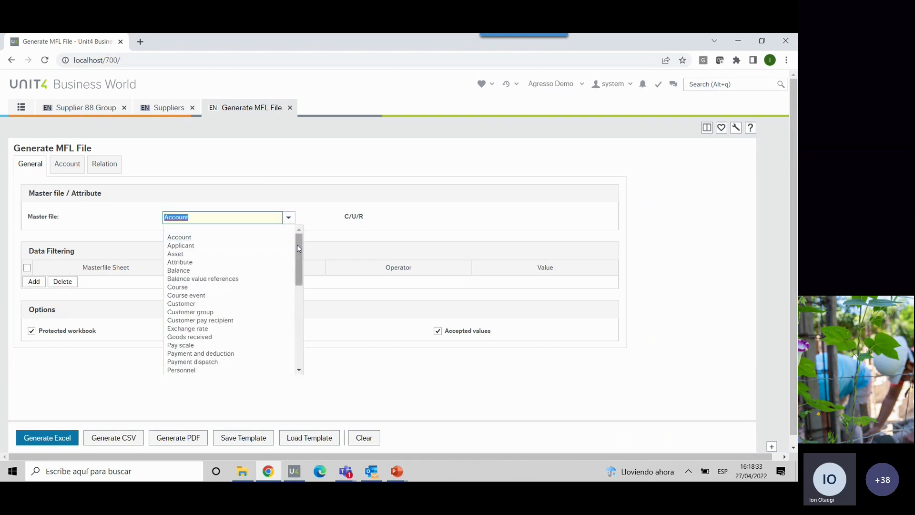
mouse_move(301, 251)
mouse_down()
mouse_move(301, 353)
mouse_move(296, 265)
mouse_up()
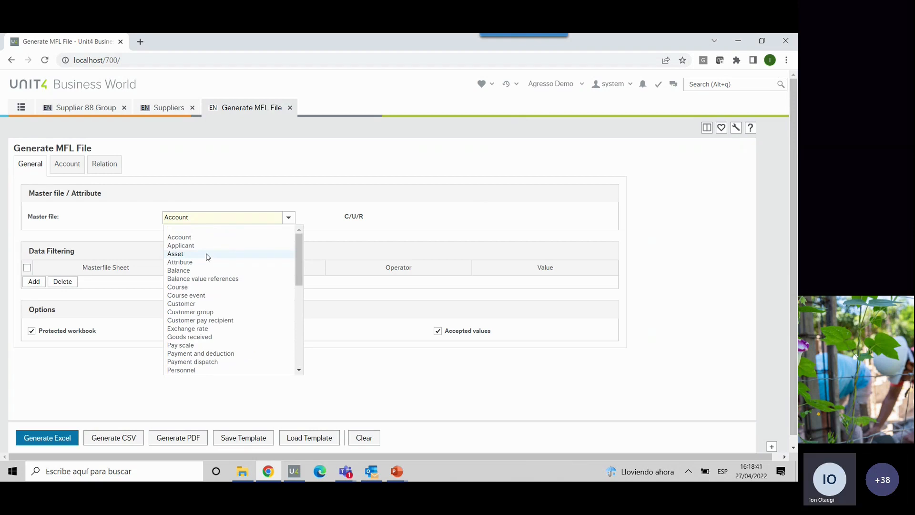
click(186, 303)
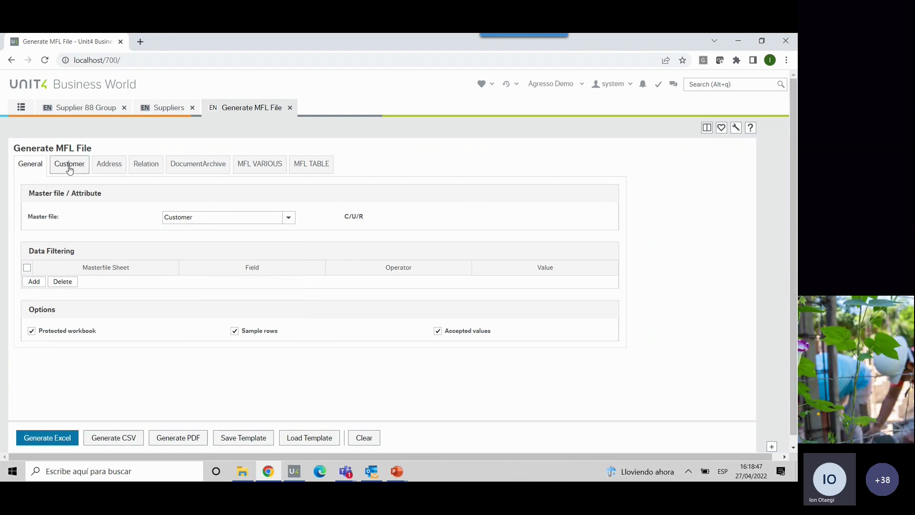
- Review the Customer, Address, Relation, DocumentArchive and MFL VARIOUS sheets available for the Customer master file
click(70, 170)
click(110, 167)
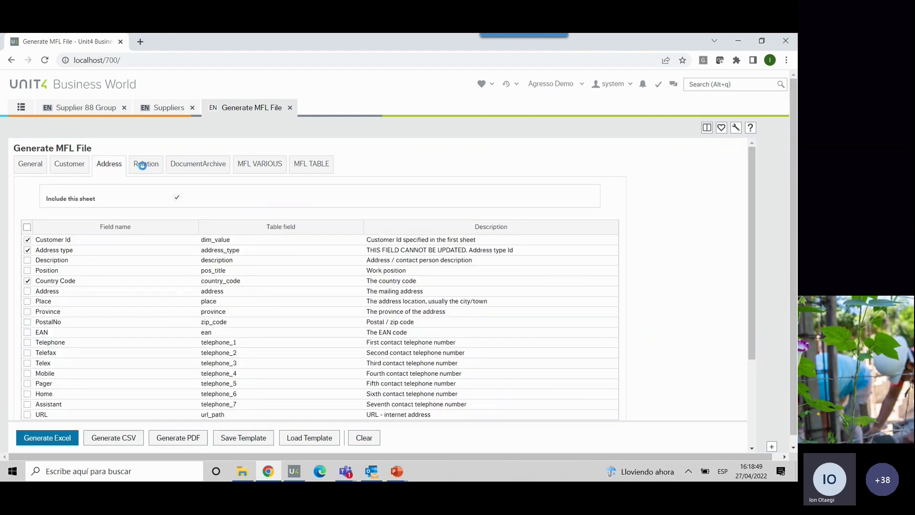
click(143, 165)
click(196, 165)
click(242, 170)
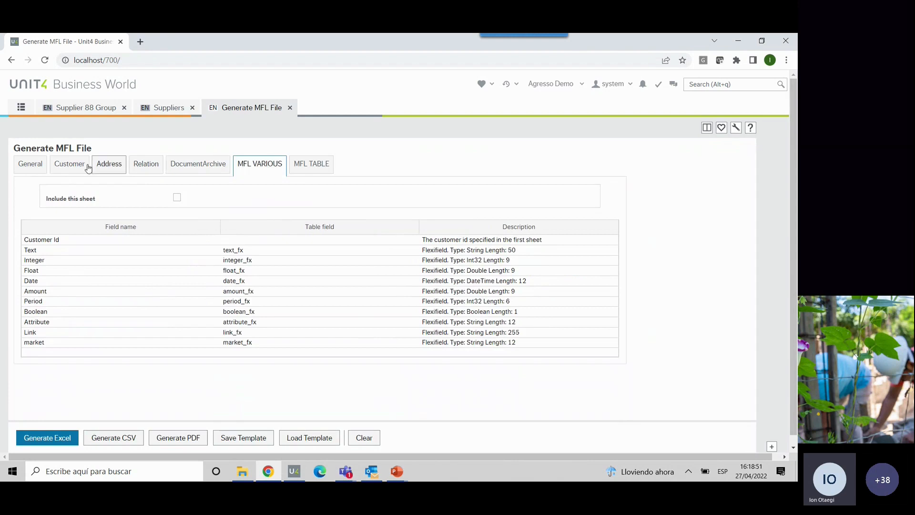
click(71, 167)
click(36, 170)
- Change the master file to Personnel and review its Personnel and Address sheets
click(289, 218)
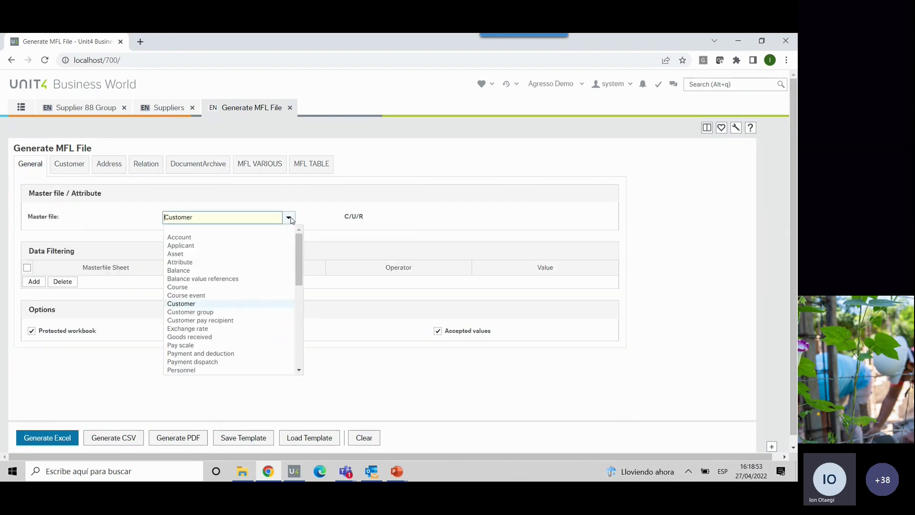
scroll(232, 320, down, 3)
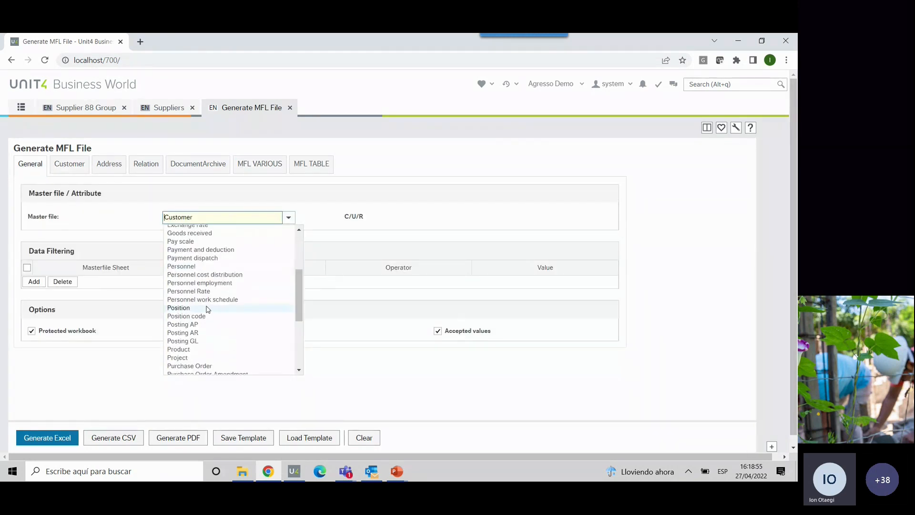
click(199, 266)
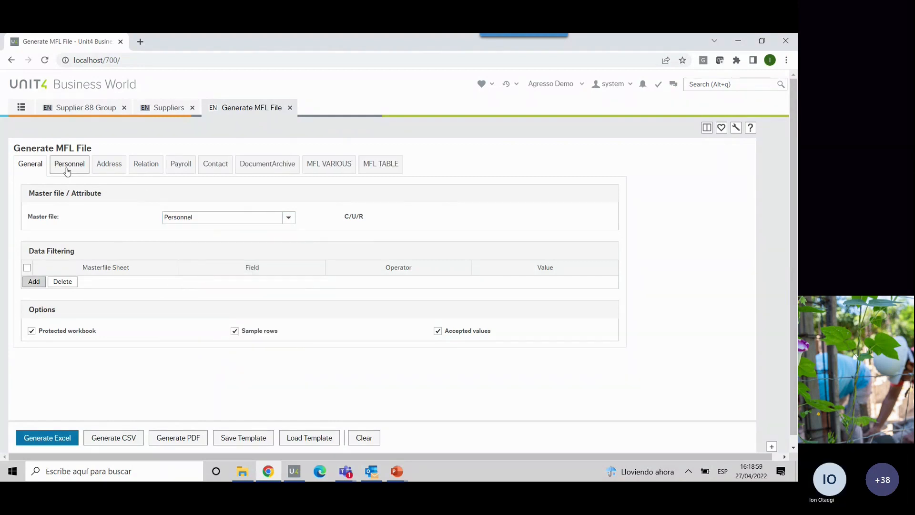
click(64, 171)
click(123, 171)
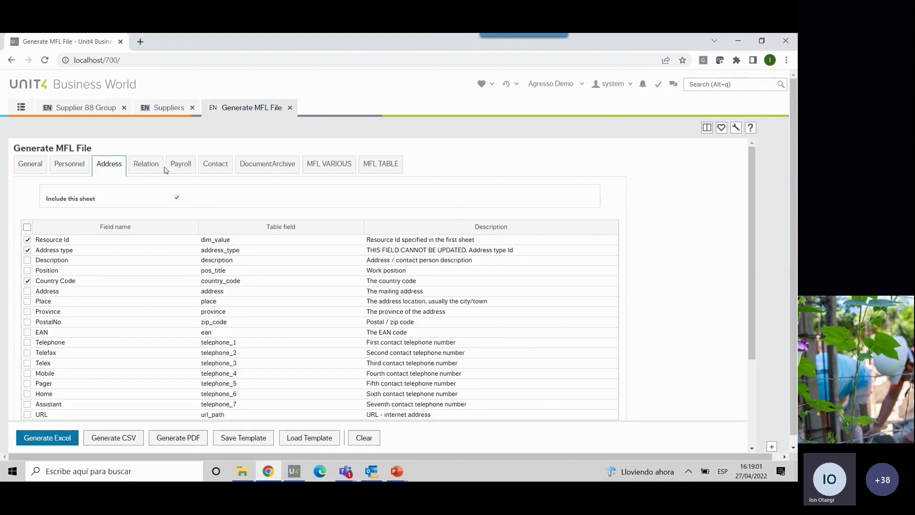
click(42, 168)
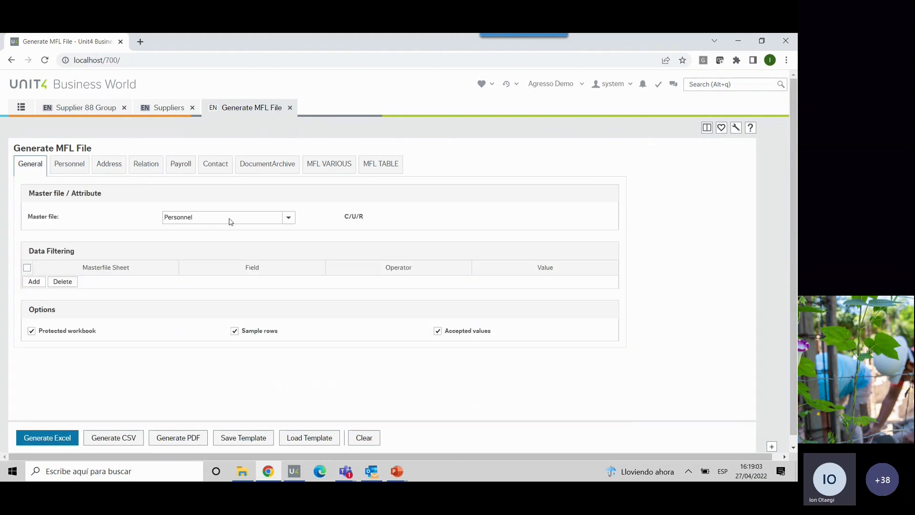
- Change the master file to Attribute and look through the attributes that can be chosen
click(288, 217)
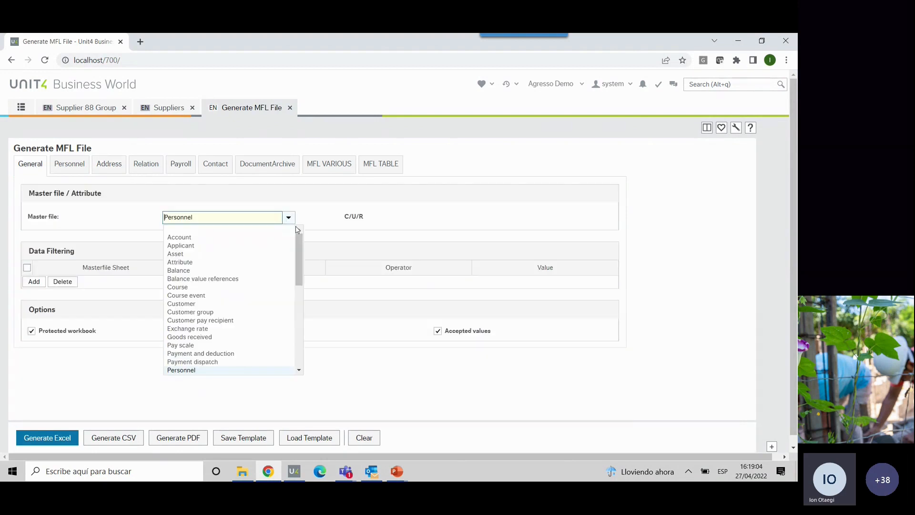
click(199, 262)
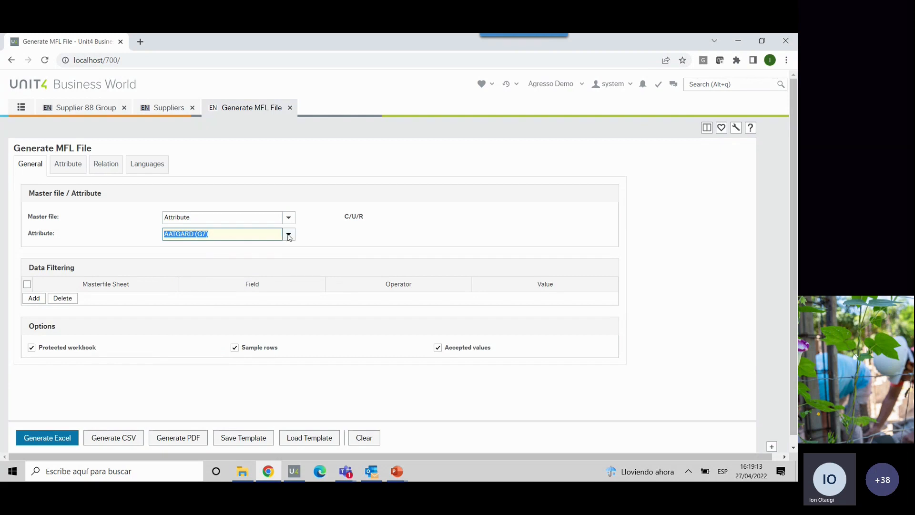
click(289, 234)
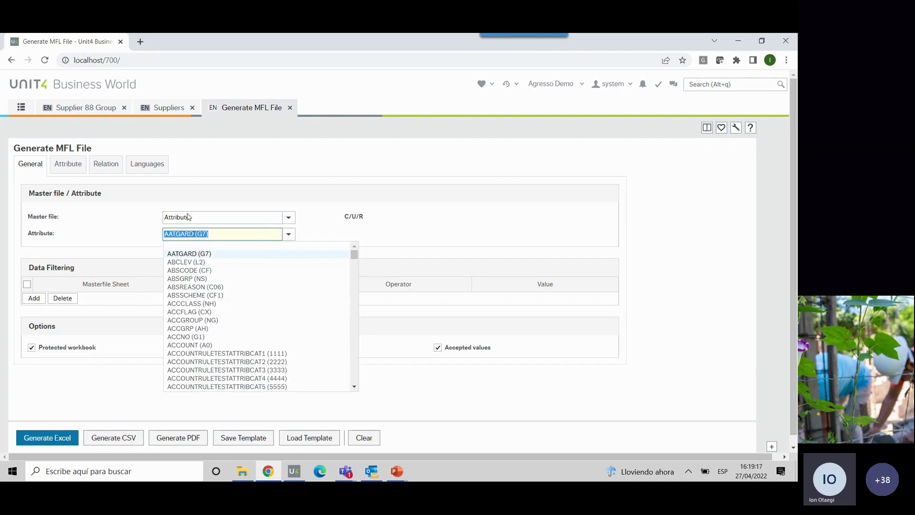
mouse_move(354, 254)
mouse_down()
mouse_move(353, 276)
mouse_move(353, 254)
mouse_up()
- Set the master file to Supplier
click(289, 218)
click(289, 218)
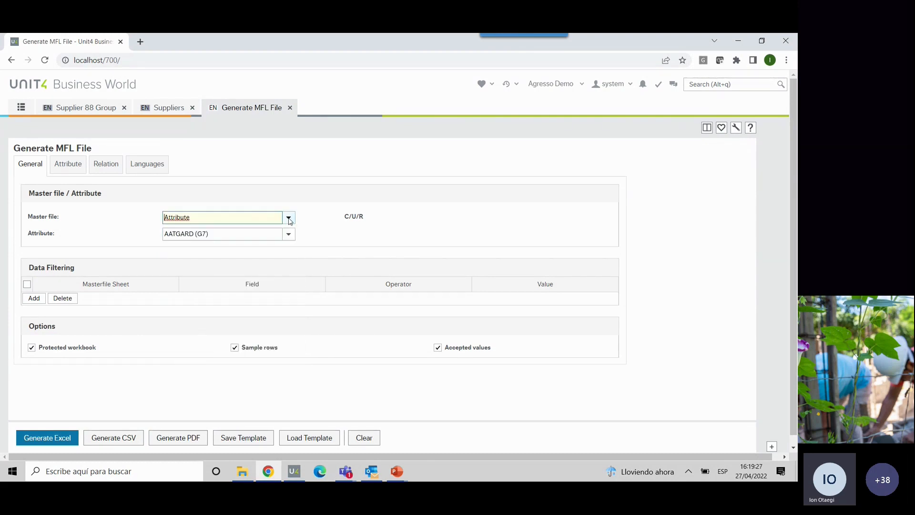
click(289, 218)
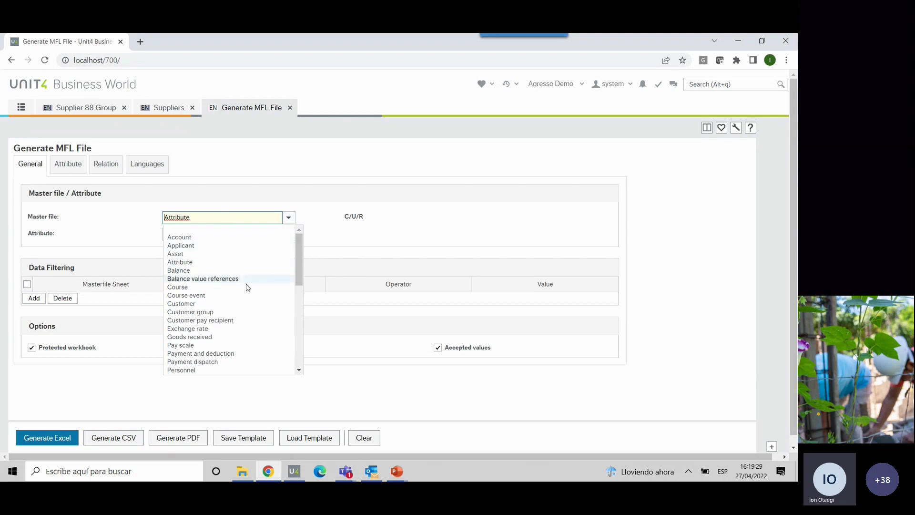
drag(299, 263, 296, 330)
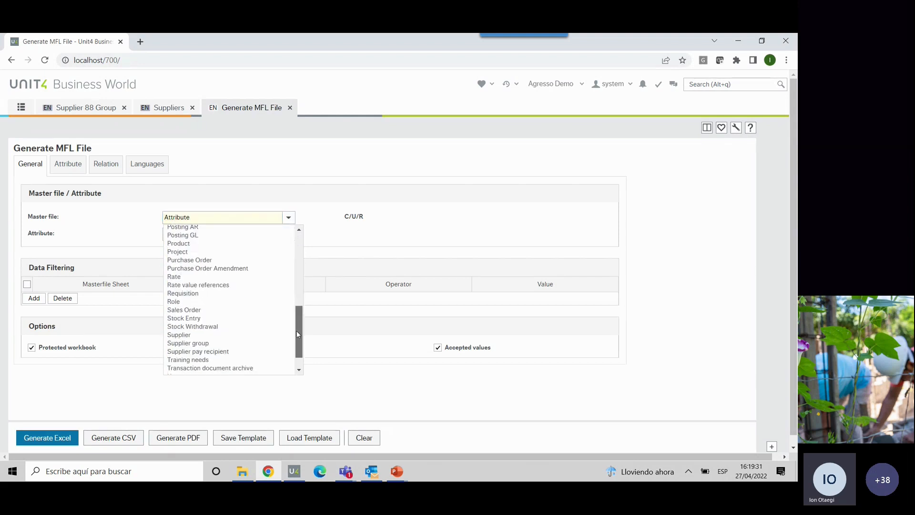
click(216, 334)
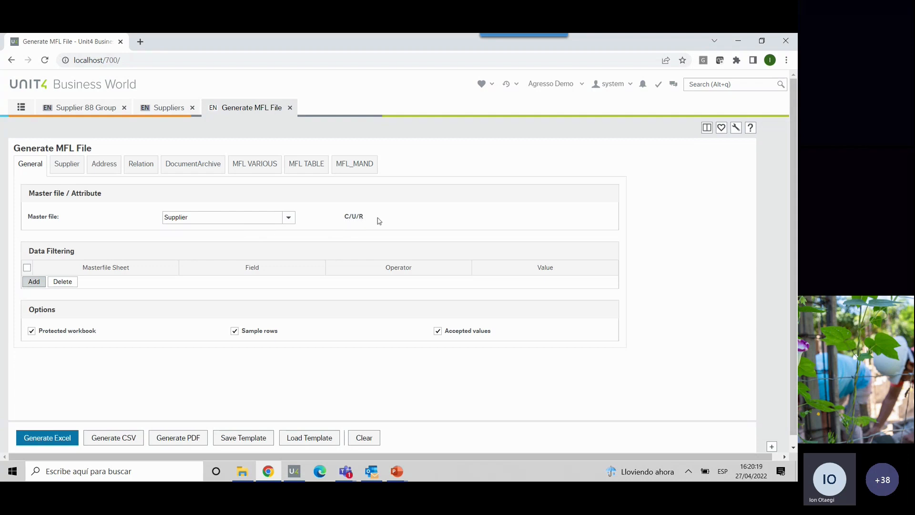
- Switch to the Unit4 desktop client and examine the Master File Loader user's web service rights, toggling Customer's update right off and back on
click(294, 472)
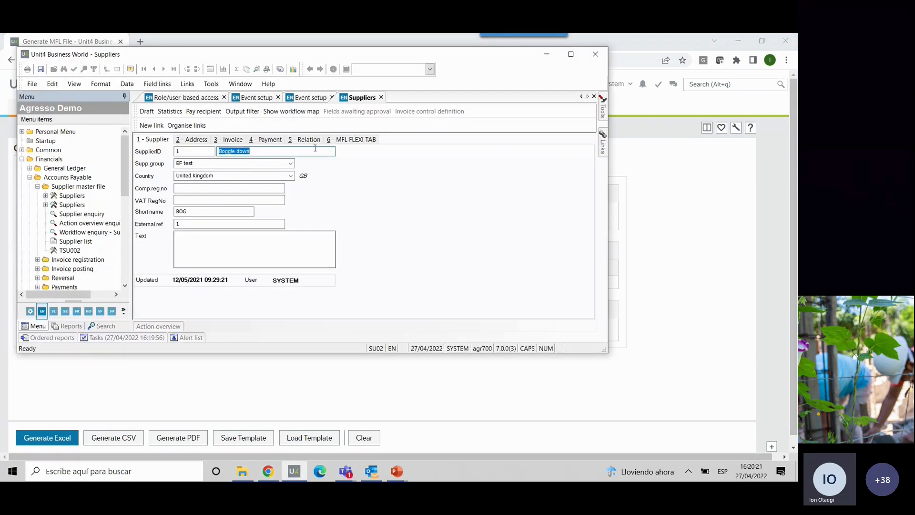
click(199, 98)
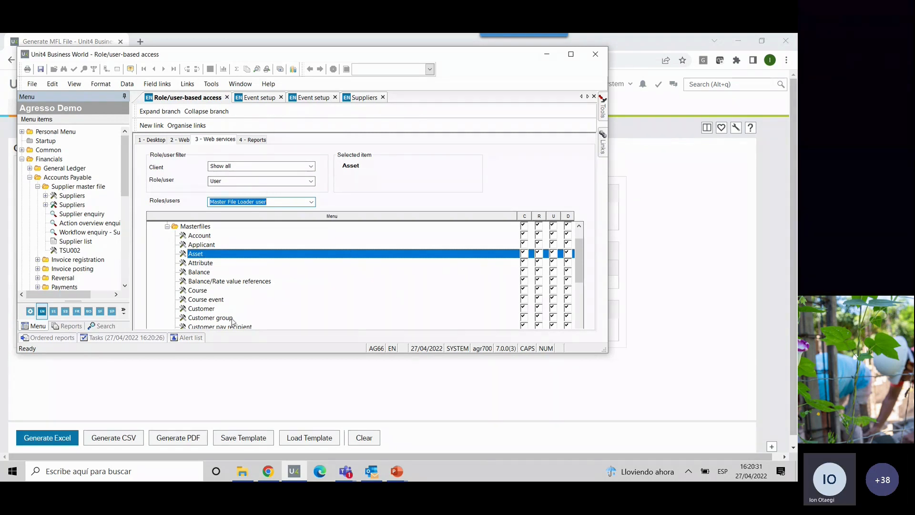
click(545, 306)
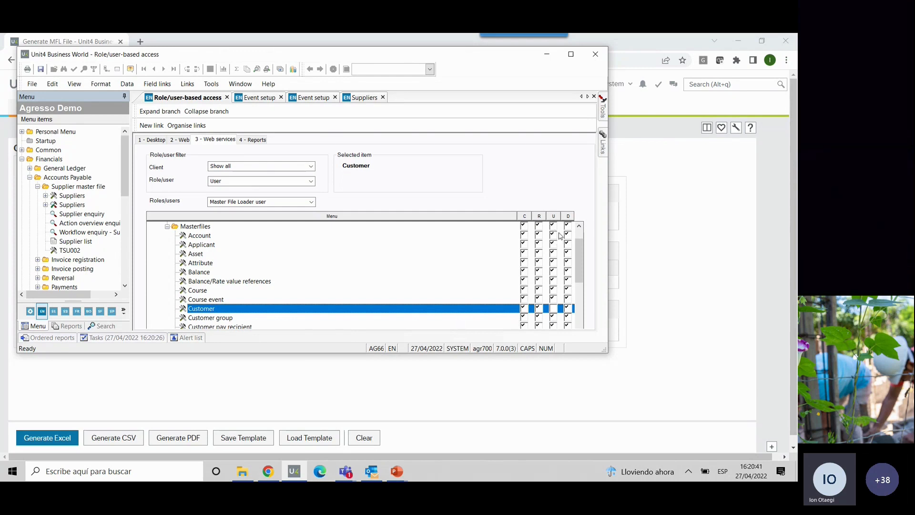
click(554, 309)
drag(580, 253, 582, 165)
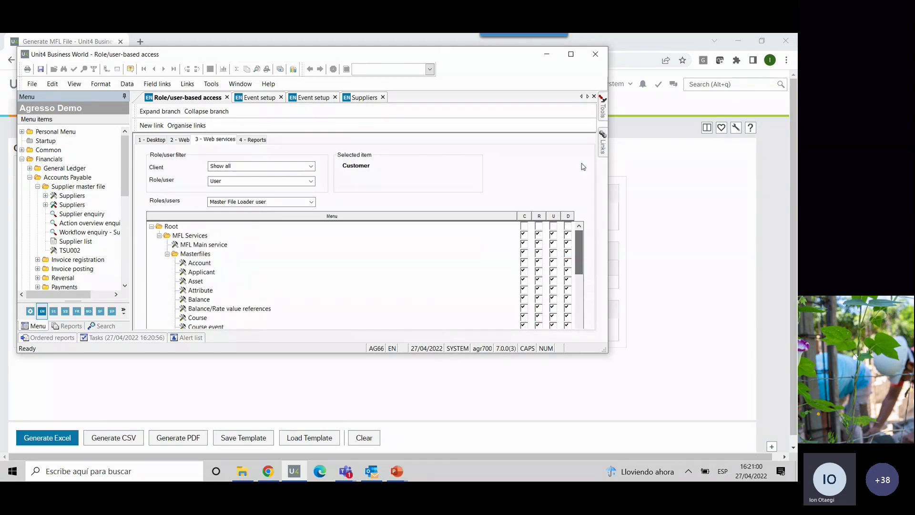
click(546, 55)
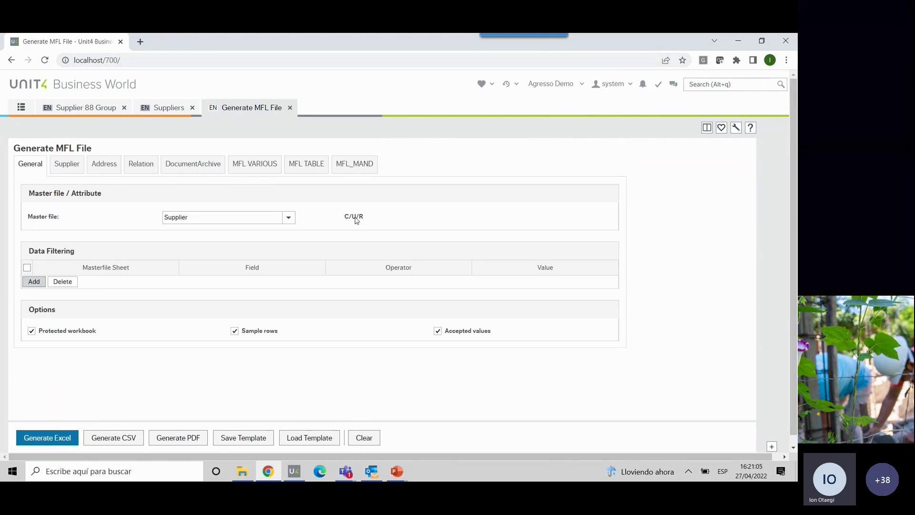
- On the Supplier sheet, mark Head office, Sundry and Comp. reg. no, and include all remaining fields as well
click(72, 169)
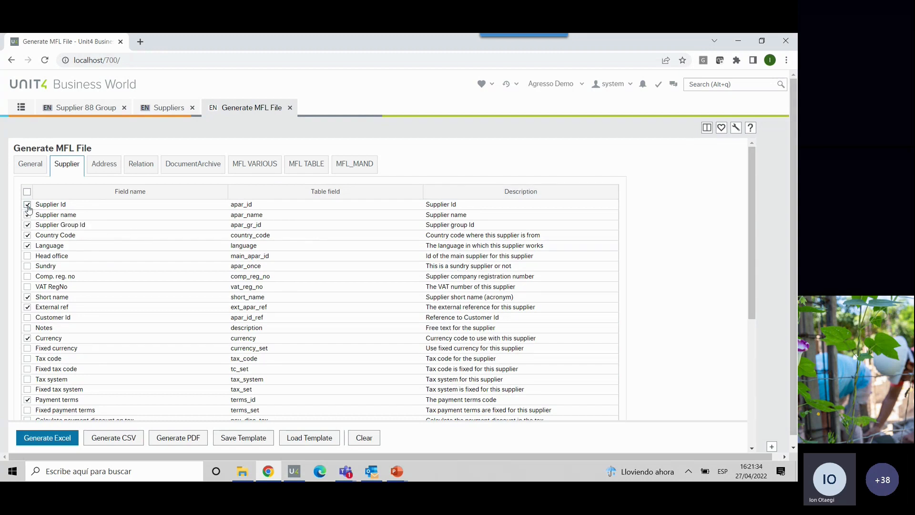
click(28, 245)
click(27, 246)
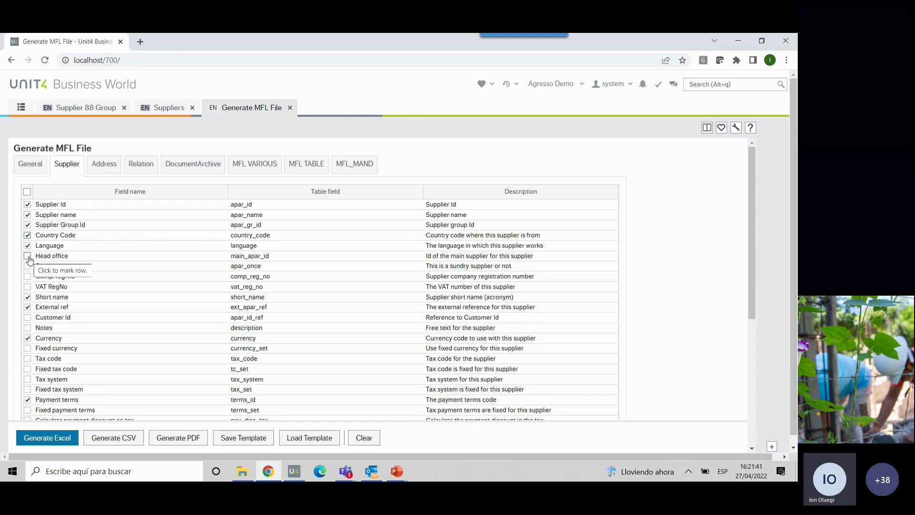
click(28, 256)
click(27, 267)
click(28, 277)
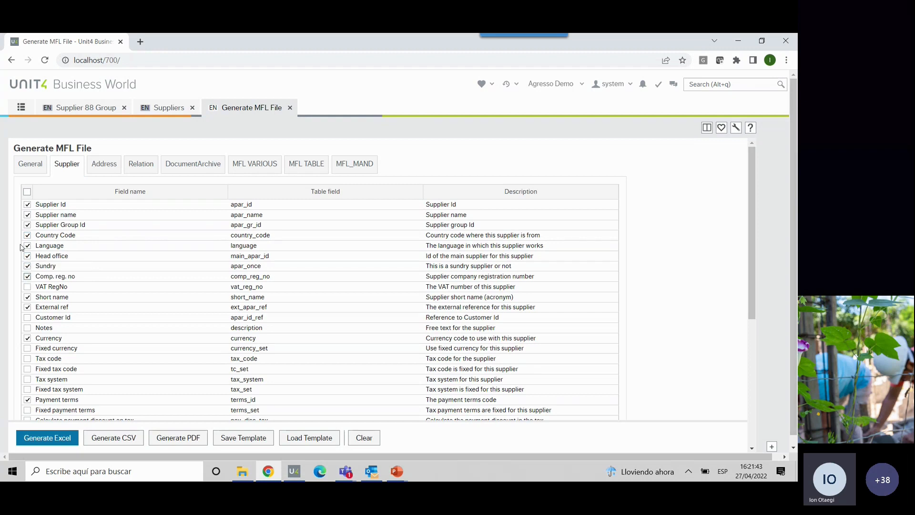
click(27, 192)
scroll(28, 347, down, 5)
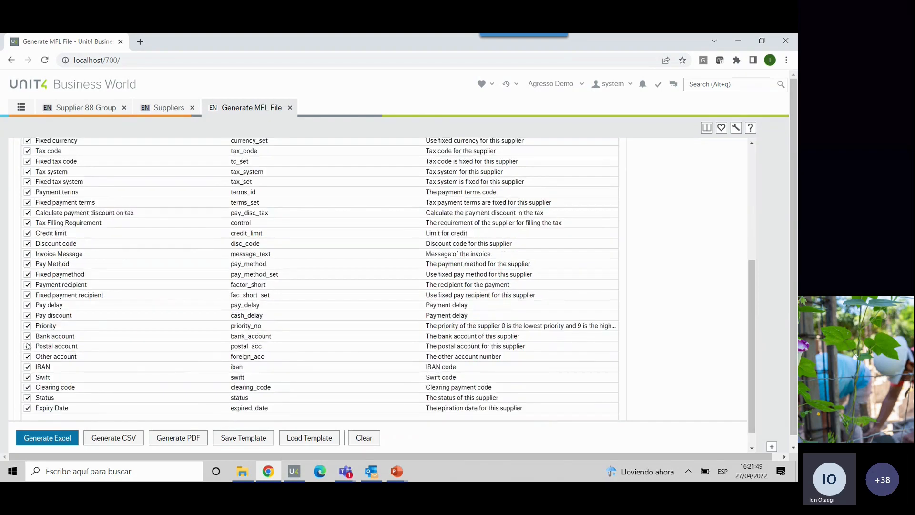
scroll(27, 346, up, 5)
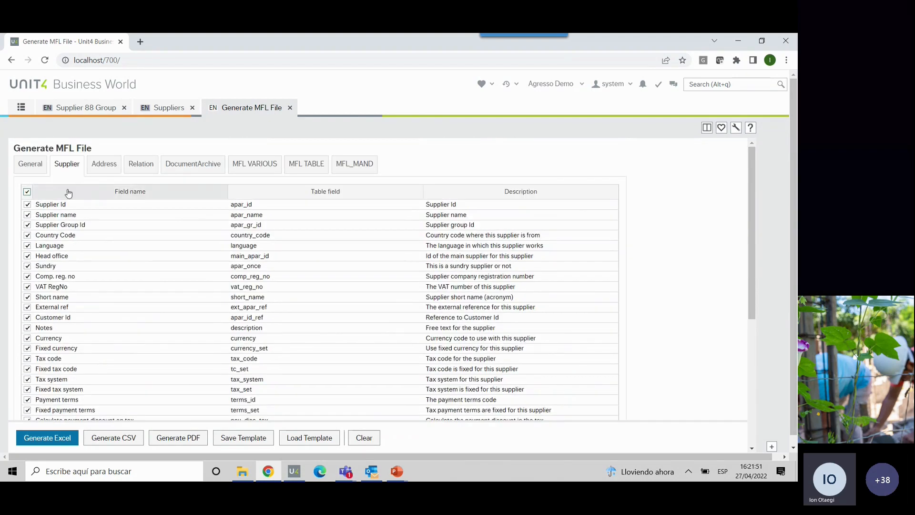
- Include all fields of the Address sheet and add the Relation sheet to the file
click(110, 165)
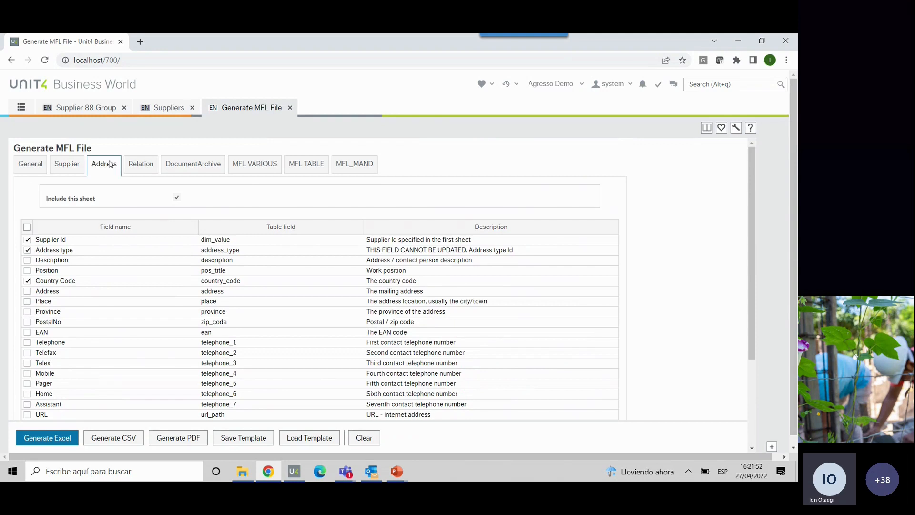
click(27, 227)
click(141, 164)
click(176, 197)
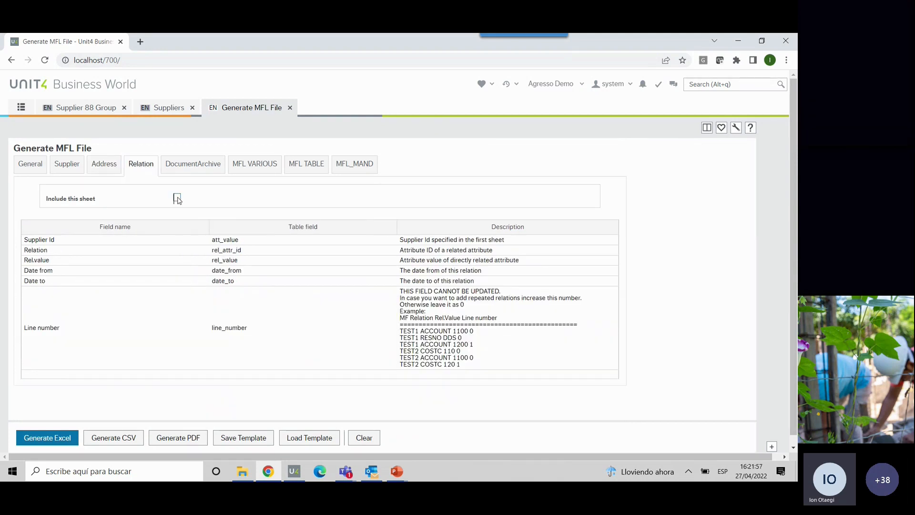
- Include the DocumentArchive sheet with all of its fields
click(193, 164)
click(177, 197)
click(27, 226)
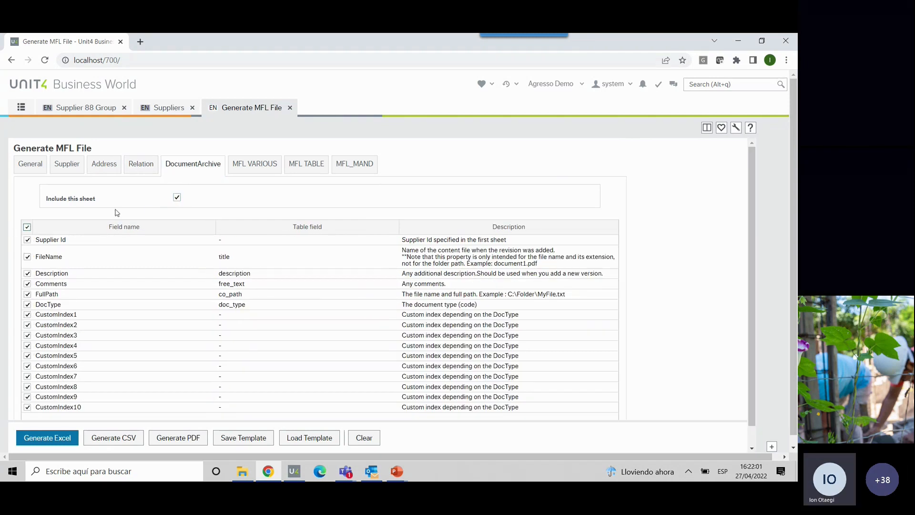
- Review the MFL VARIOUS and MFL TABLE flexi-field sheets, then recheck the Address, Relation and DocumentArchive sheets
click(250, 165)
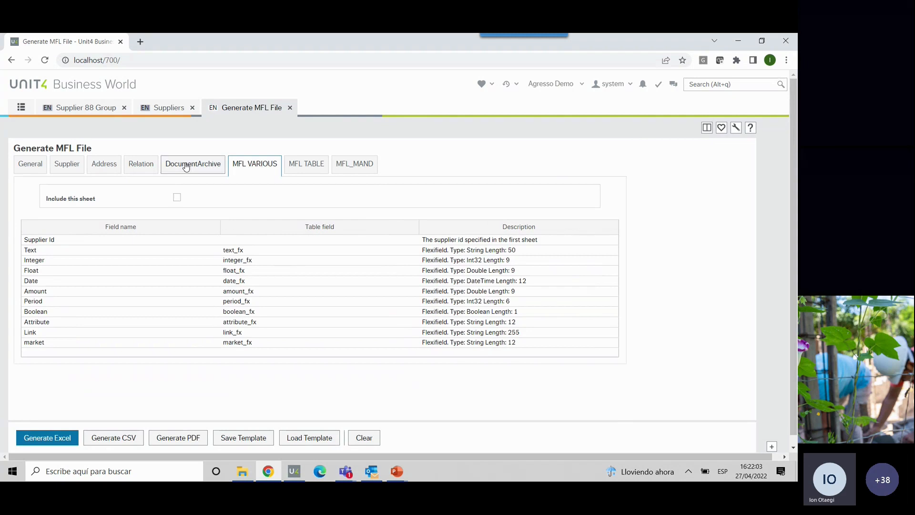
click(310, 171)
click(259, 170)
click(317, 170)
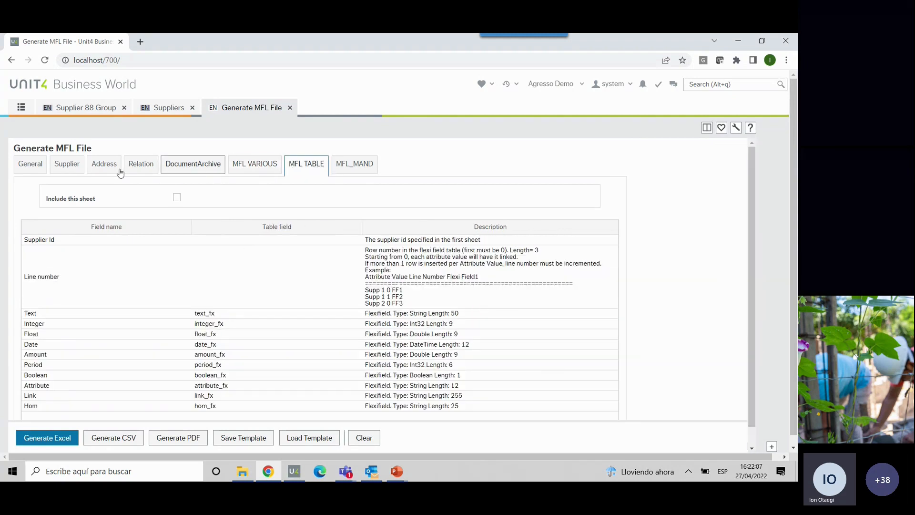
click(106, 170)
click(140, 170)
click(193, 169)
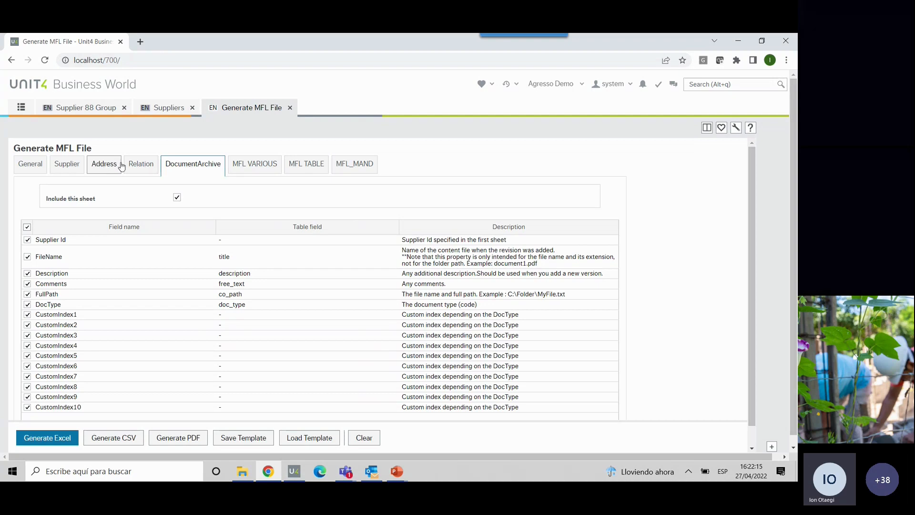
- Look through the MFL VARIOUS, MFL TABLE and MFL_MAND flexi-field sheets
click(247, 163)
click(306, 166)
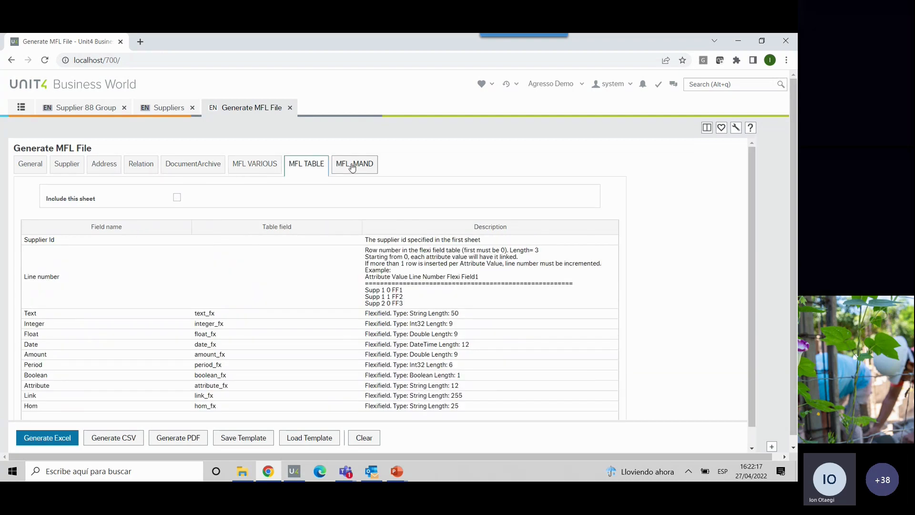
click(352, 167)
click(304, 168)
click(263, 168)
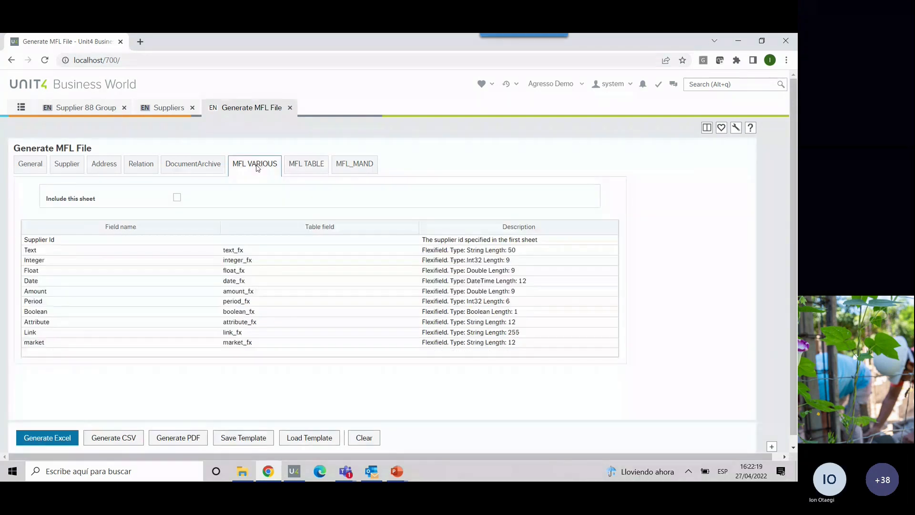
- Examine the VARIOUS, TABLE and MIX flexi-field sections on the supplier's MFL FLEXI TAB in the Suppliers screen
click(165, 109)
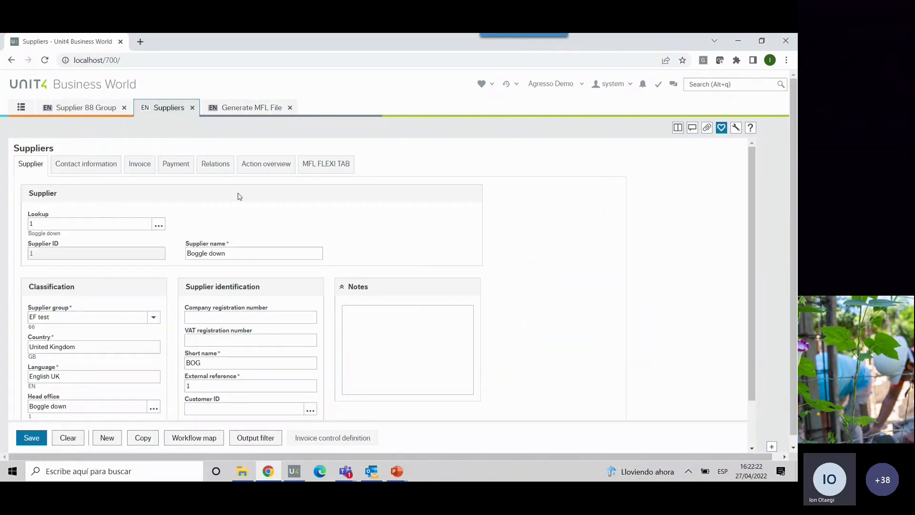
click(316, 163)
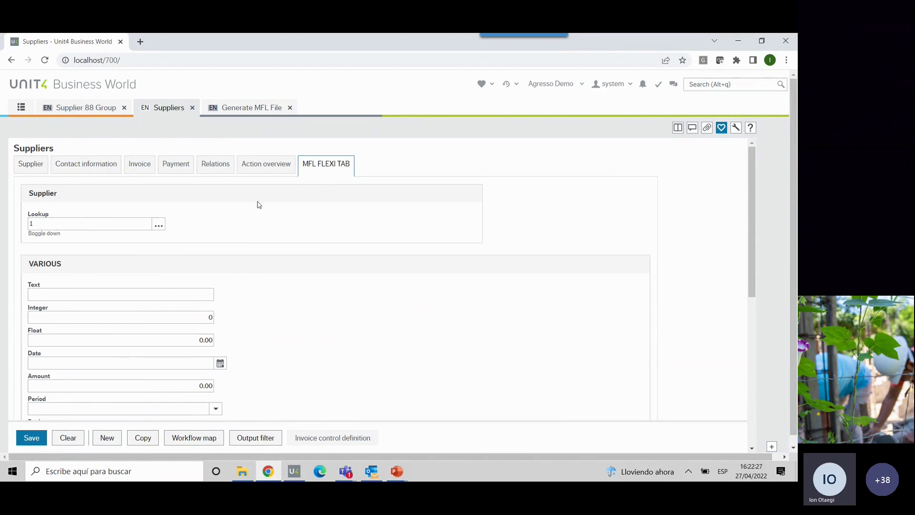
drag(65, 268, 24, 268)
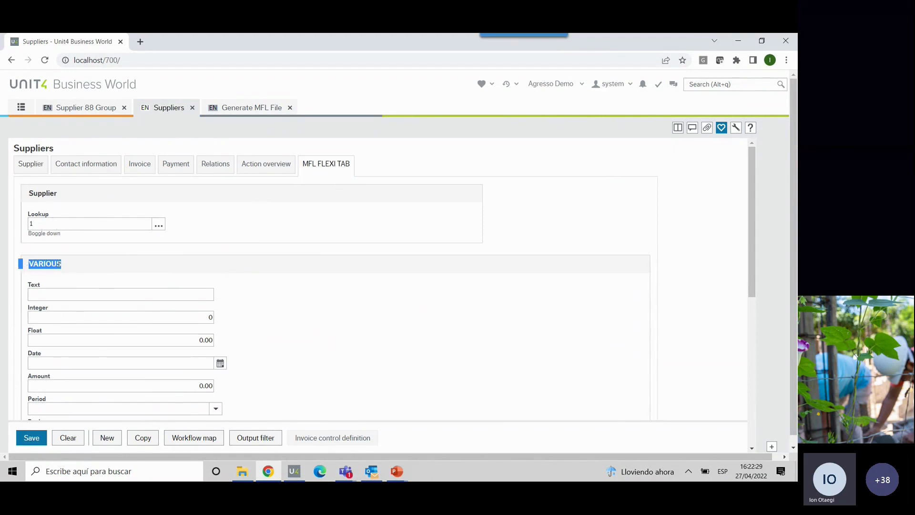
scroll(59, 263, down, 5)
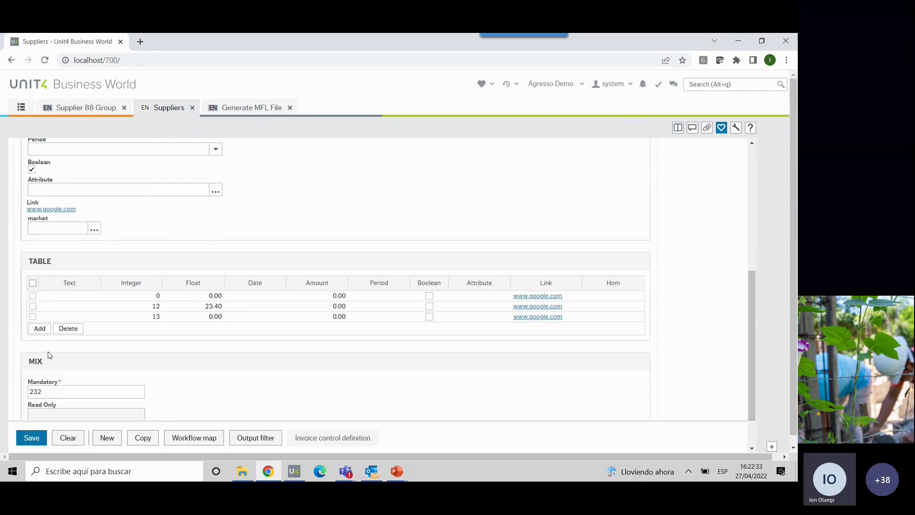
scroll(57, 310, up, 2)
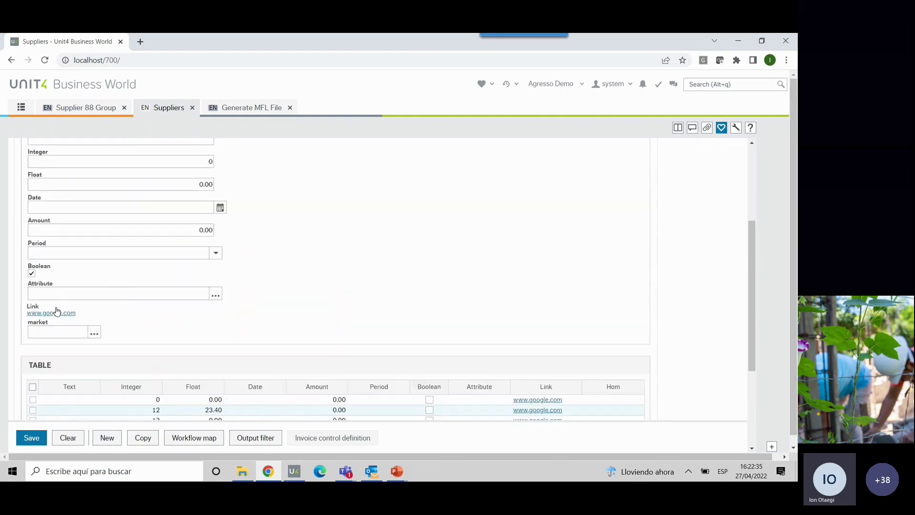
scroll(57, 310, up, 2)
scroll(53, 334, up, 1)
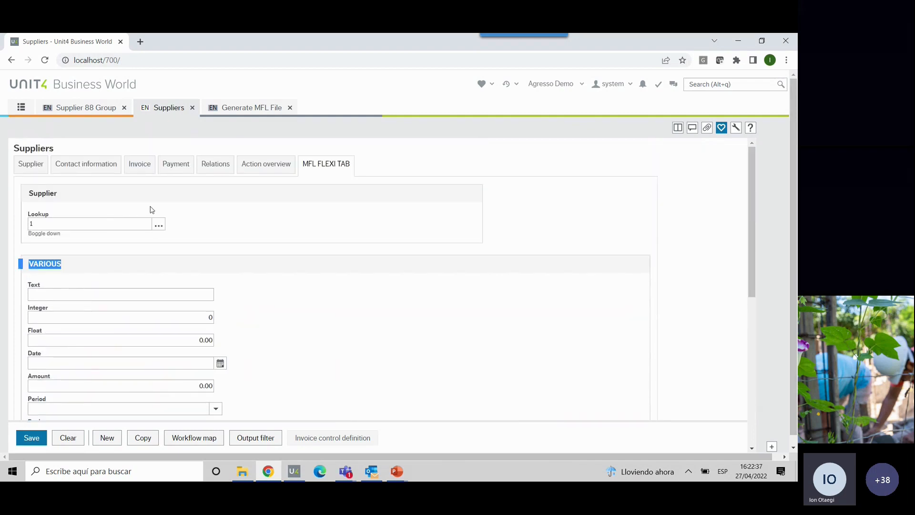
- Return to the MFL file generation and include the MFL VARIOUS sheet with all of its fields
click(233, 108)
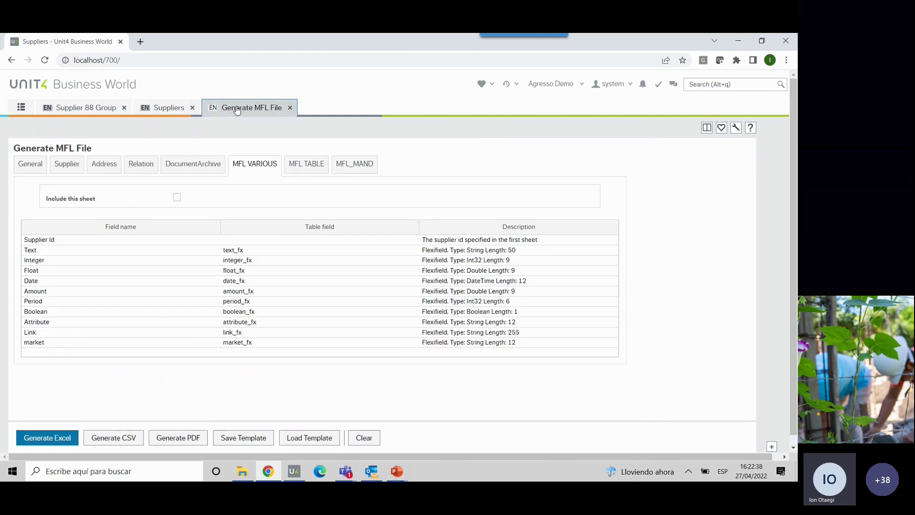
click(303, 167)
click(257, 168)
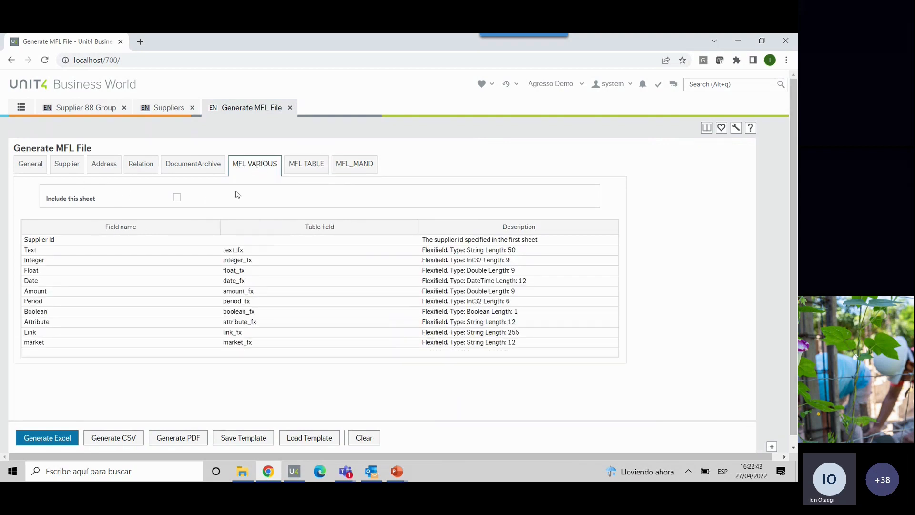
click(177, 197)
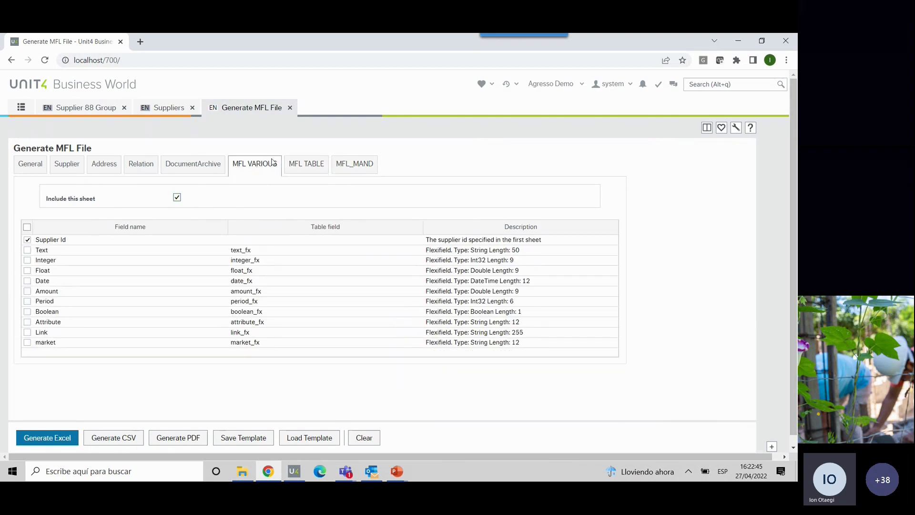
click(27, 227)
- Include the MFL TABLE sheet with all of its fields, and include all fields of the MFL_MAND sheet
click(296, 167)
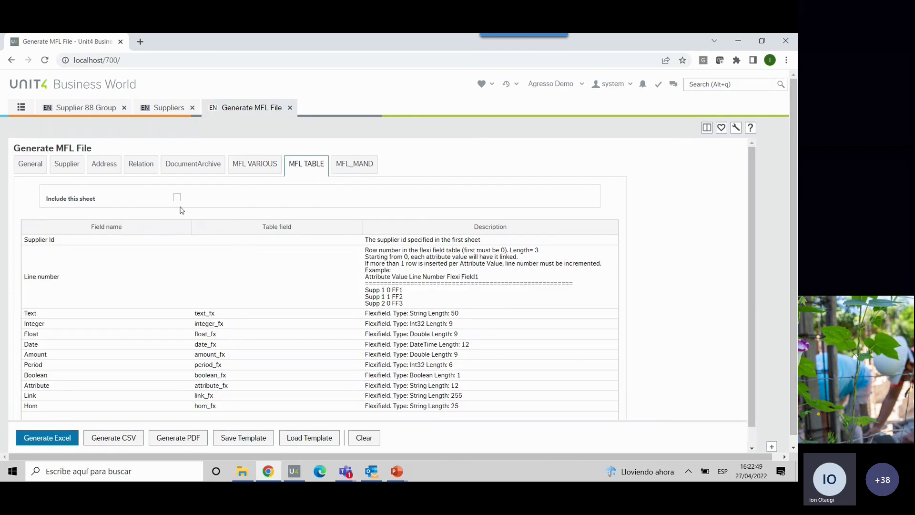
click(177, 197)
click(28, 228)
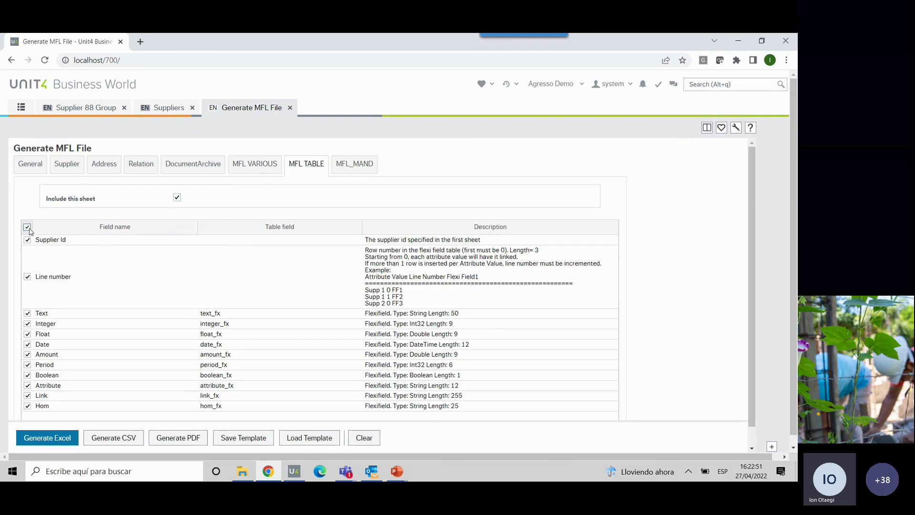
click(333, 173)
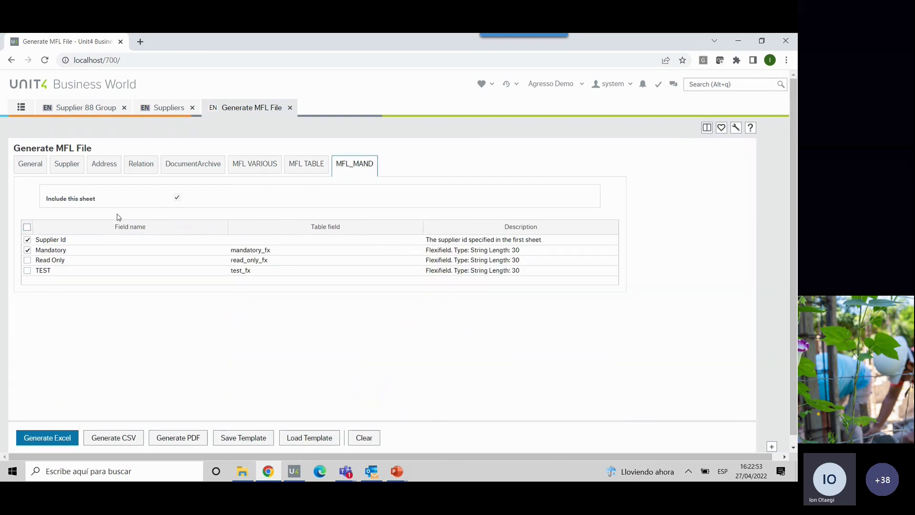
click(67, 167)
- Add a data filter on the Supplier sheet where Supplier Group Id is Like 88
click(32, 170)
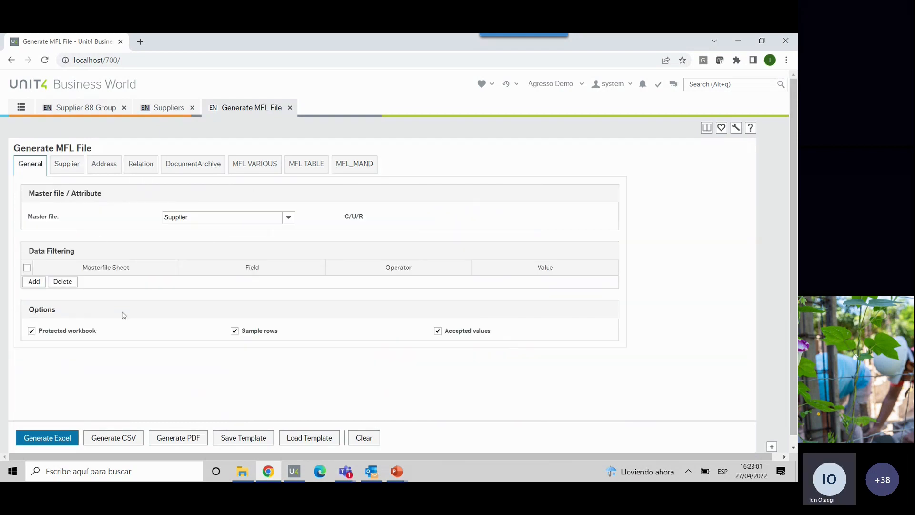
click(32, 283)
click(129, 280)
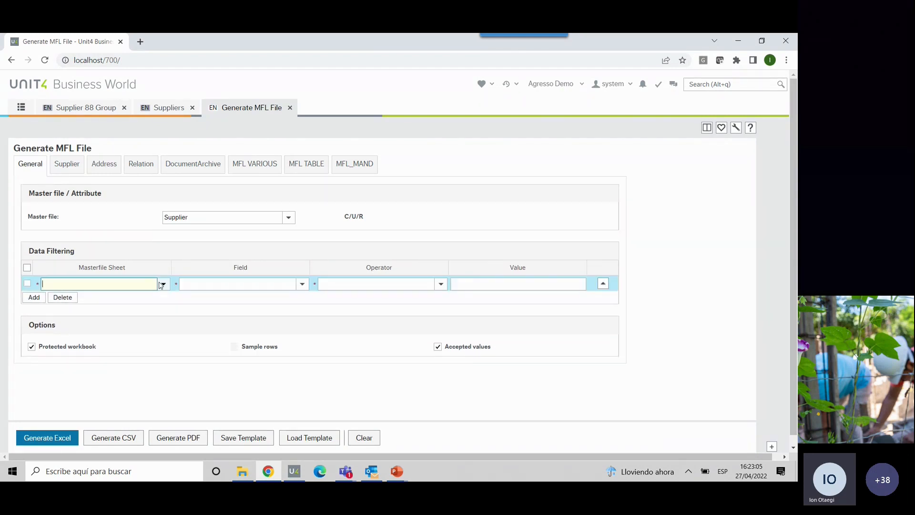
click(163, 284)
click(137, 293)
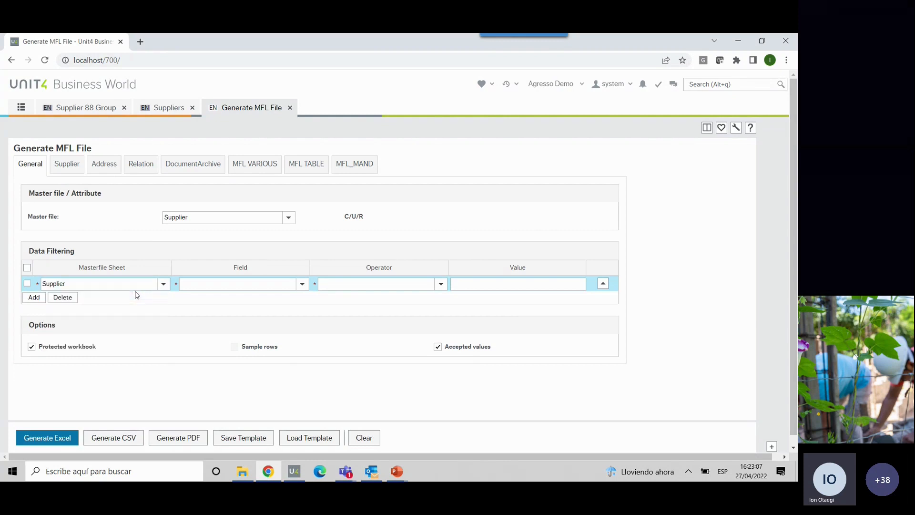
click(303, 285)
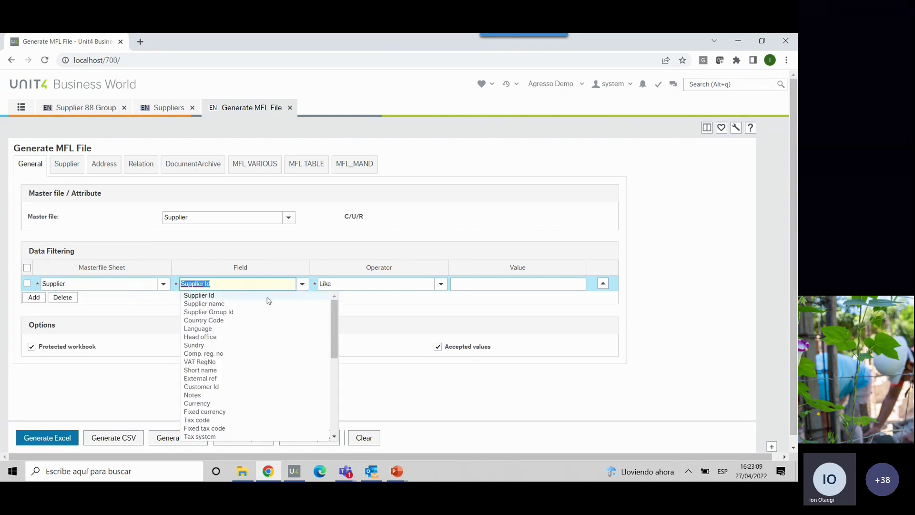
click(247, 312)
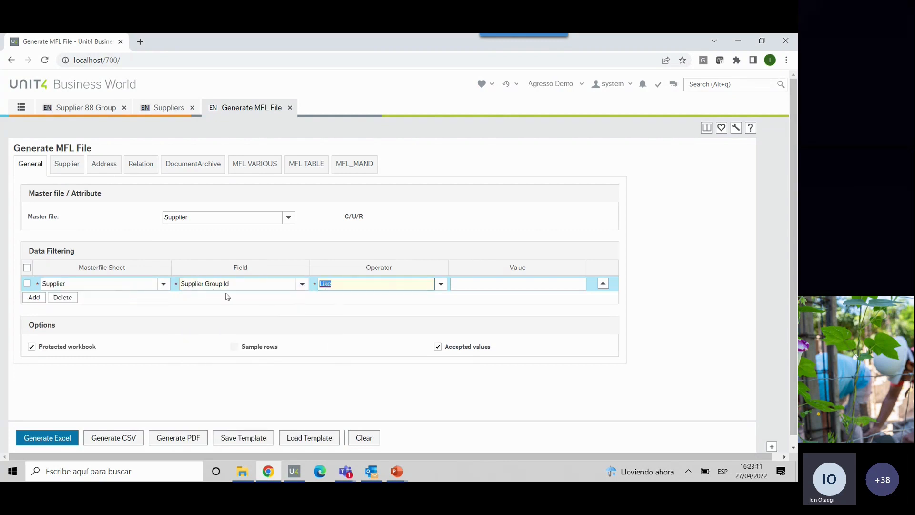
click(469, 284)
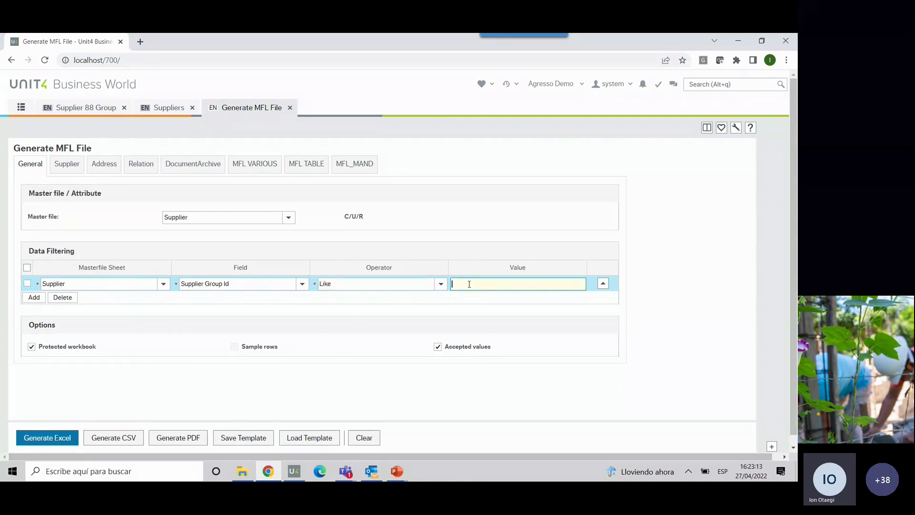
text(88)
click(602, 283)
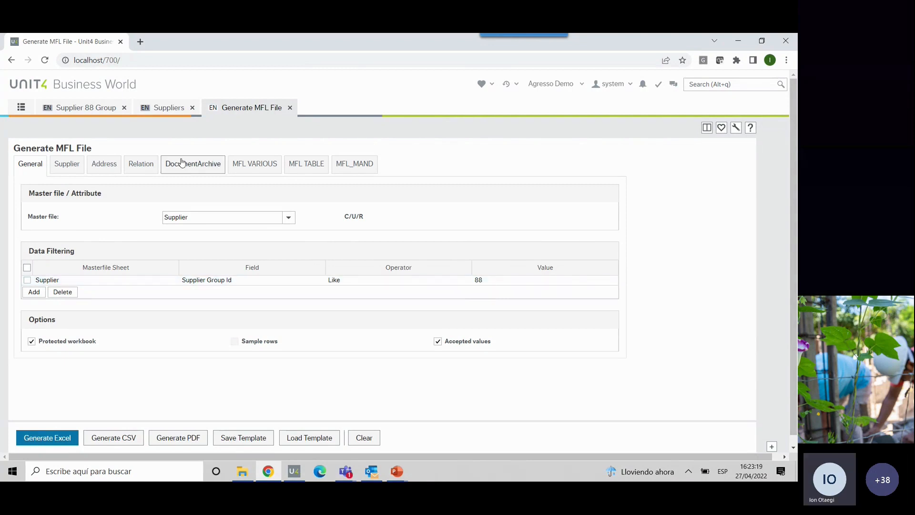
- Run the Supplier 88 Group enquiry to check which suppliers belong to group 88, and return to the MFL file generation
click(81, 107)
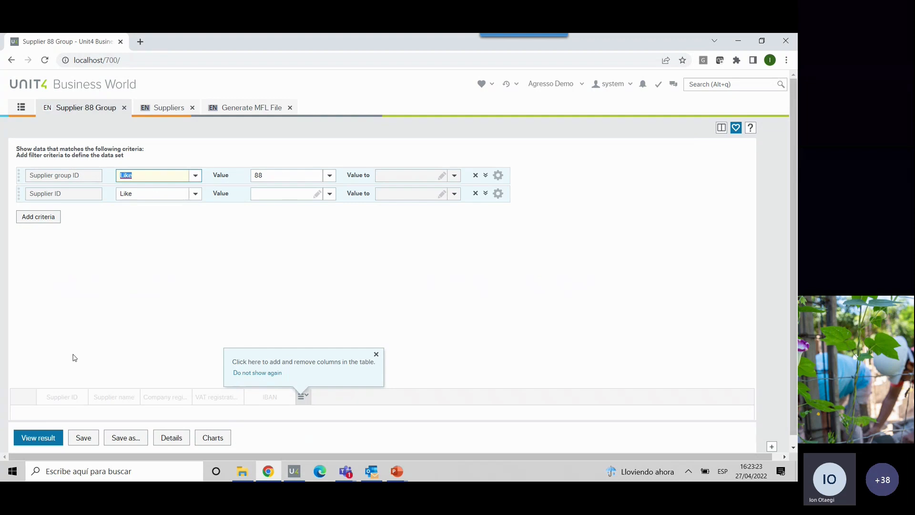
click(36, 435)
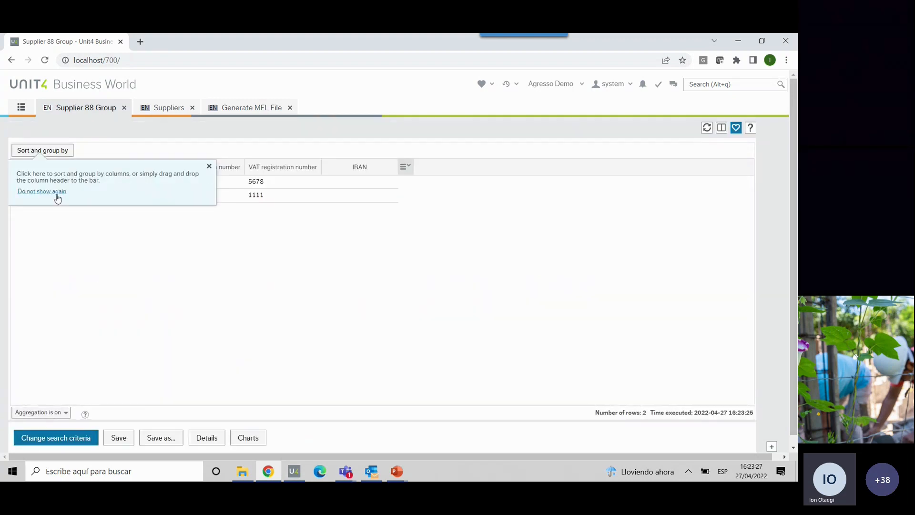
click(208, 165)
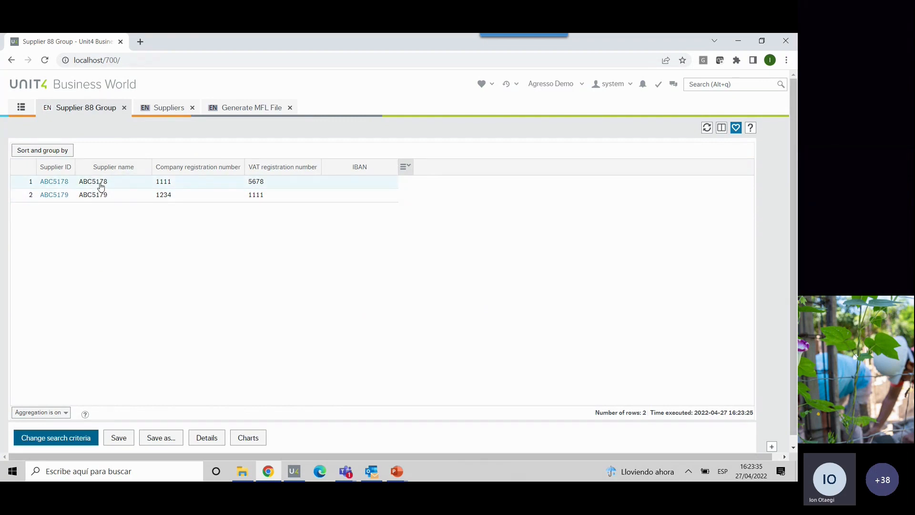
click(236, 109)
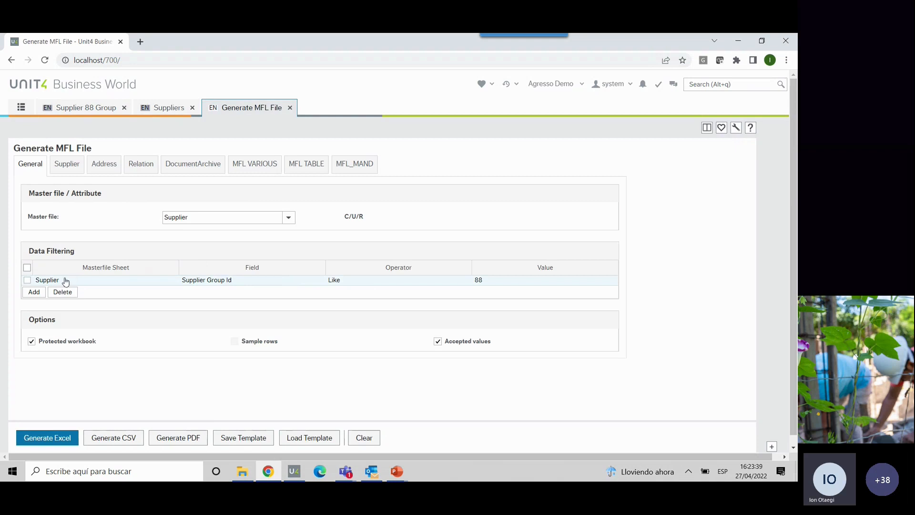
- Reopen the Supplier Group Id filter to review its available operators, and close it with Like and value 88
click(356, 283)
click(441, 284)
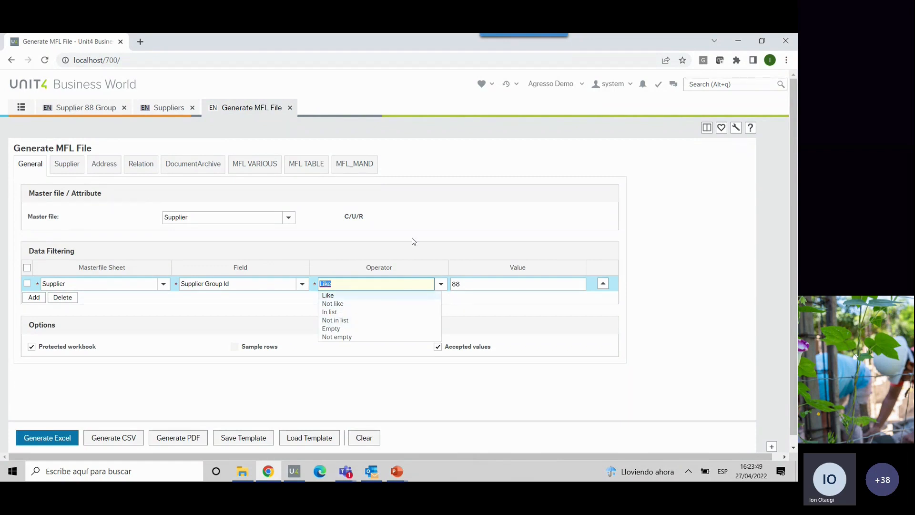
click(642, 218)
drag(476, 284, 268, 315)
key(BackSpace)
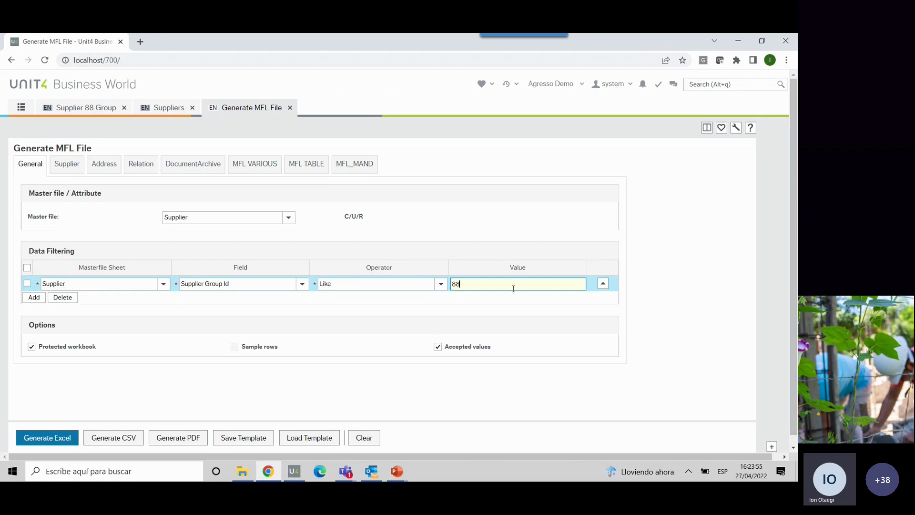
click(603, 285)
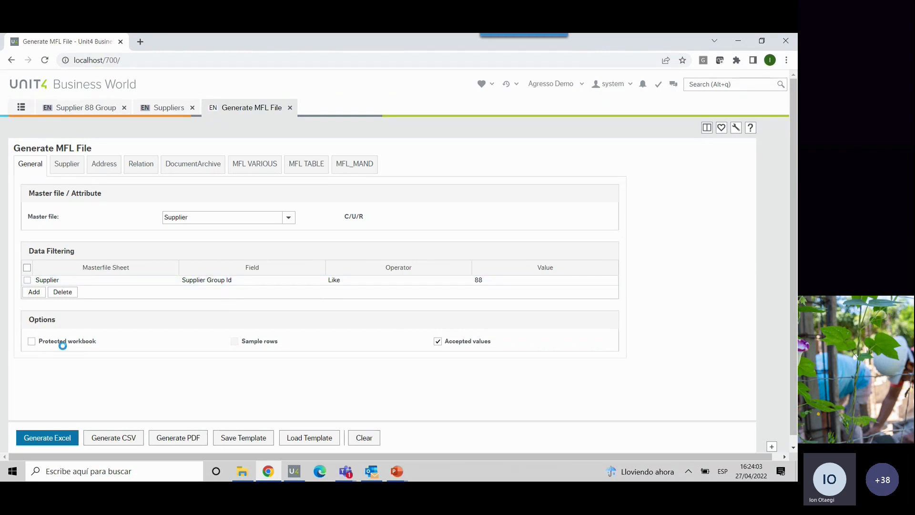
- Generate the Supplier Excel file without workbook protection and open the download in Excel
click(32, 342)
mouse_move(465, 347)
click(62, 437)
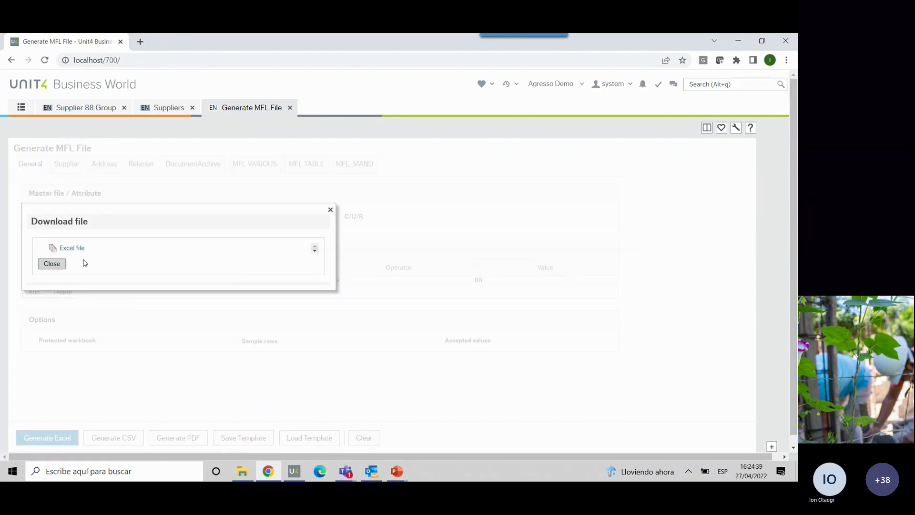
click(79, 248)
click(59, 452)
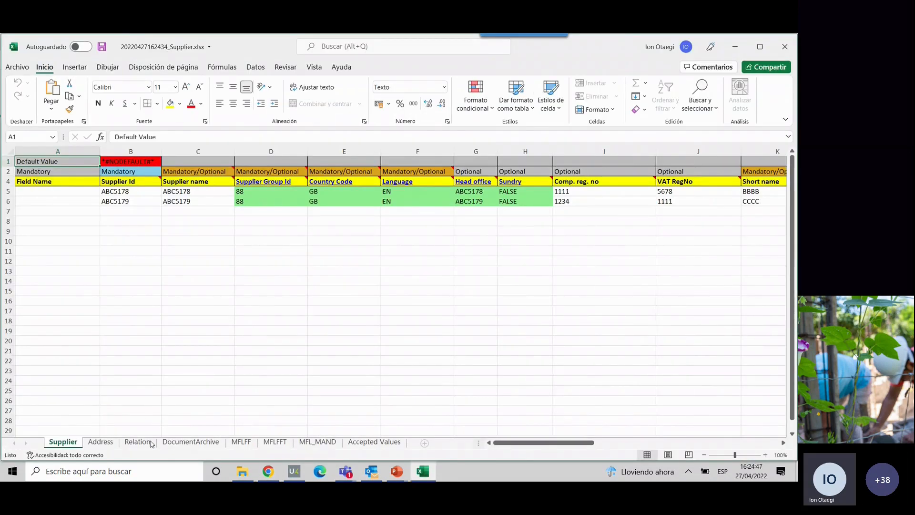
- Look through the Address, Relation, DocumentArchive, MFLFF, MFLFFT and MFL_MAND sheets of the generated workbook
click(101, 442)
click(137, 442)
click(214, 441)
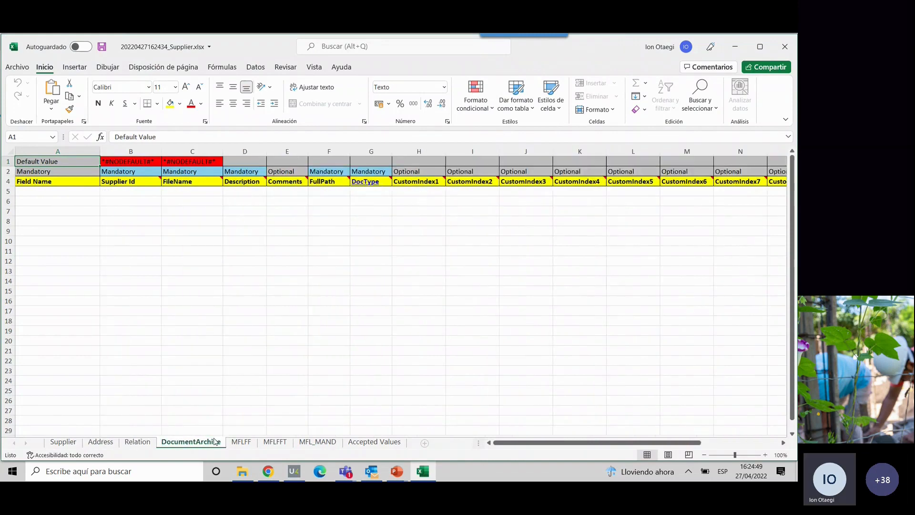
click(241, 441)
click(275, 441)
click(317, 441)
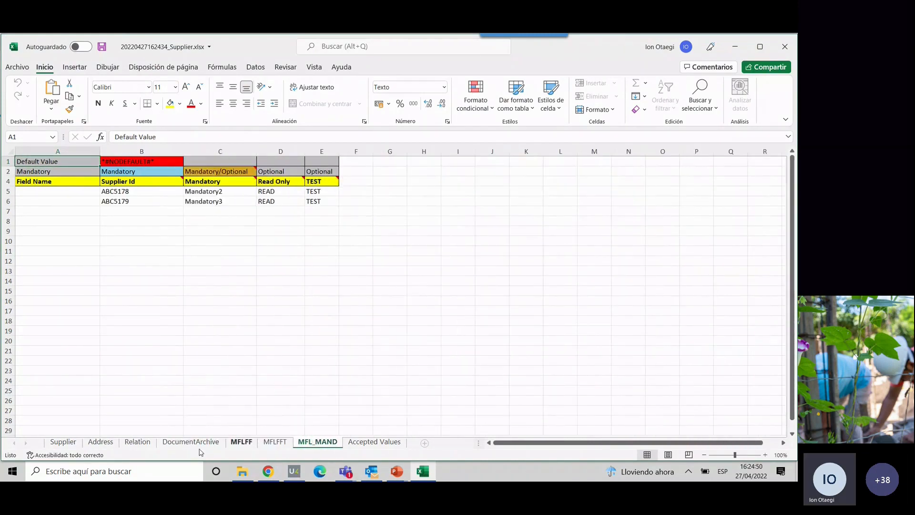
- On the workbook's Supplier sheet, examine the supplier rows, their Supplier Group Id values and the Default Value row
click(63, 442)
drag(6, 191, 5, 202)
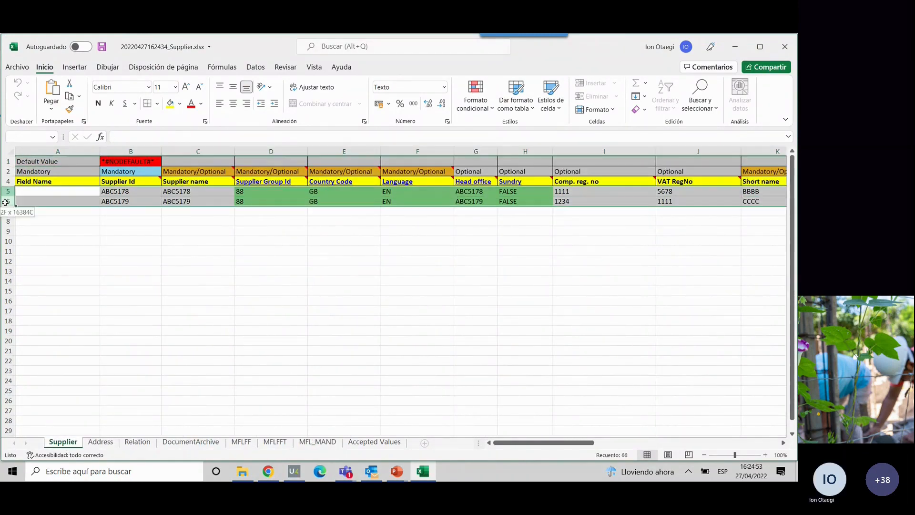
click(243, 190)
click(248, 201)
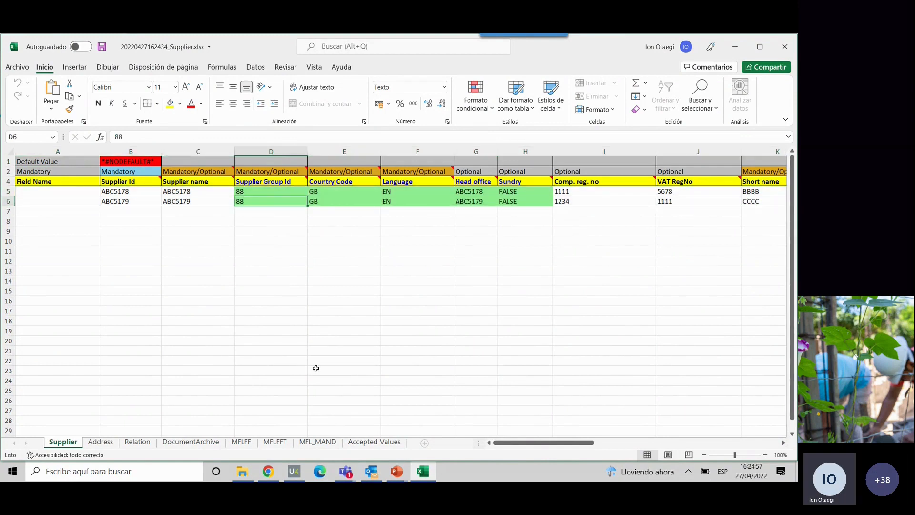
mouse_move(509, 443)
mouse_down()
mouse_move(686, 430)
mouse_move(495, 442)
mouse_up()
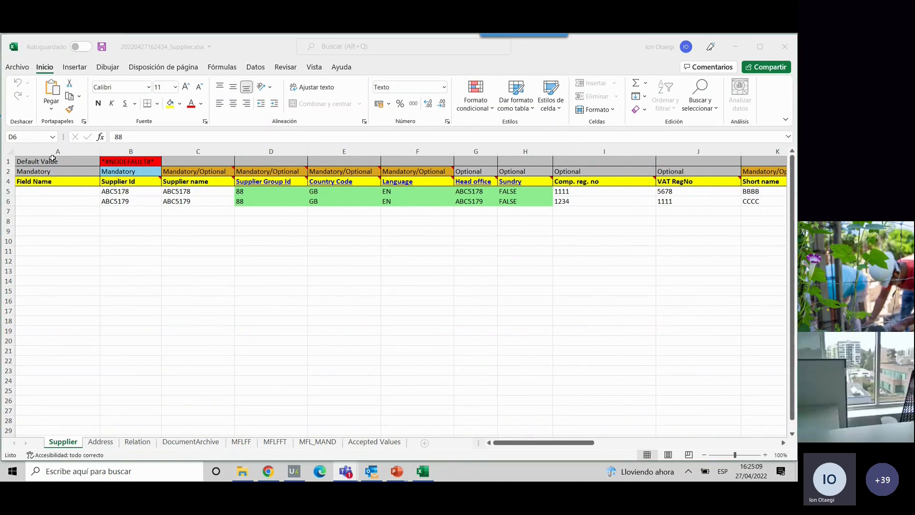
click(8, 161)
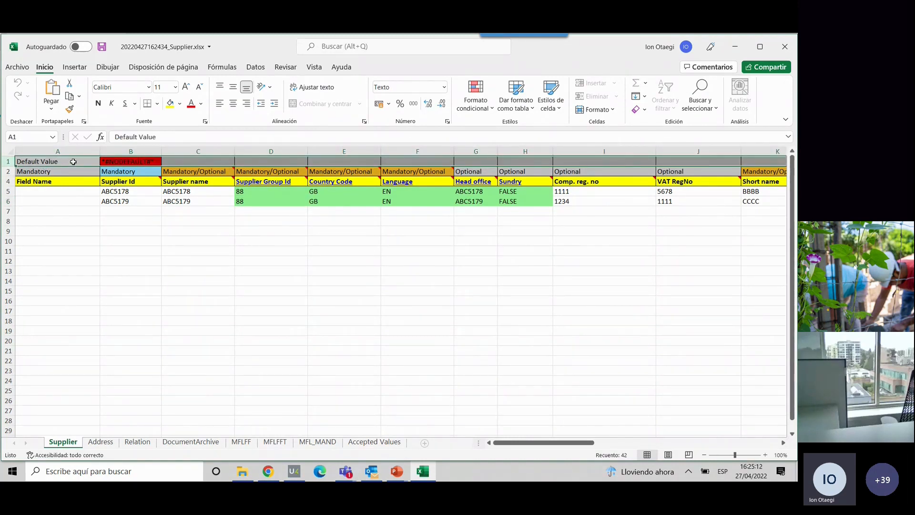
- Examine the Default Value row for the Supplier Id, Supplier Group Id and Country Code columns, including the *#NODEFAULT#* cell
click(131, 151)
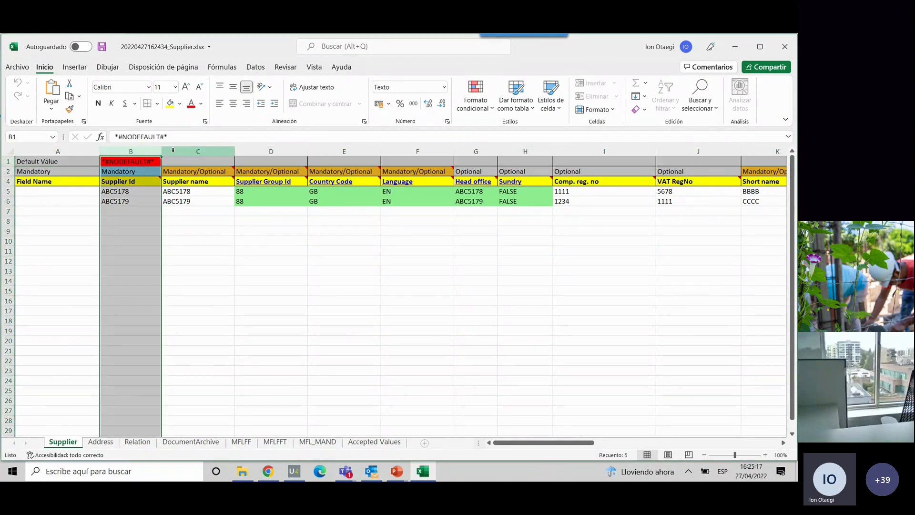
click(271, 151)
click(326, 151)
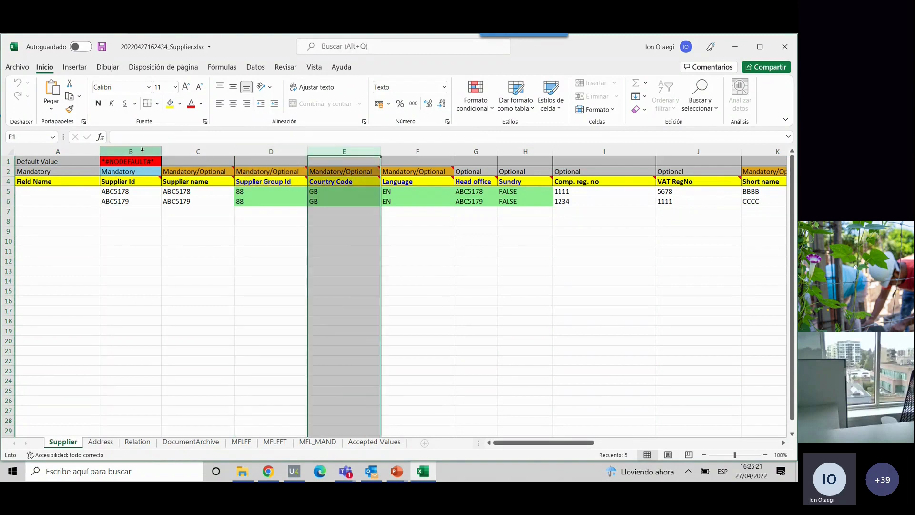
click(138, 151)
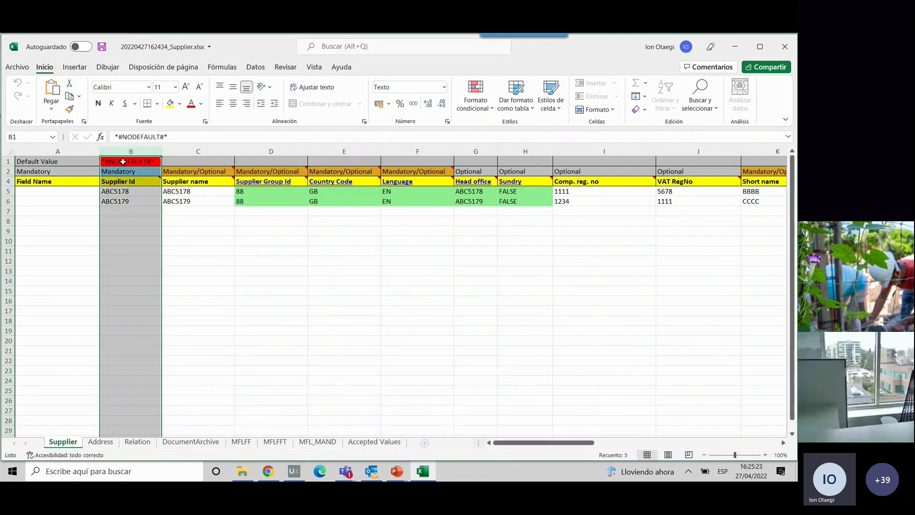
click(123, 162)
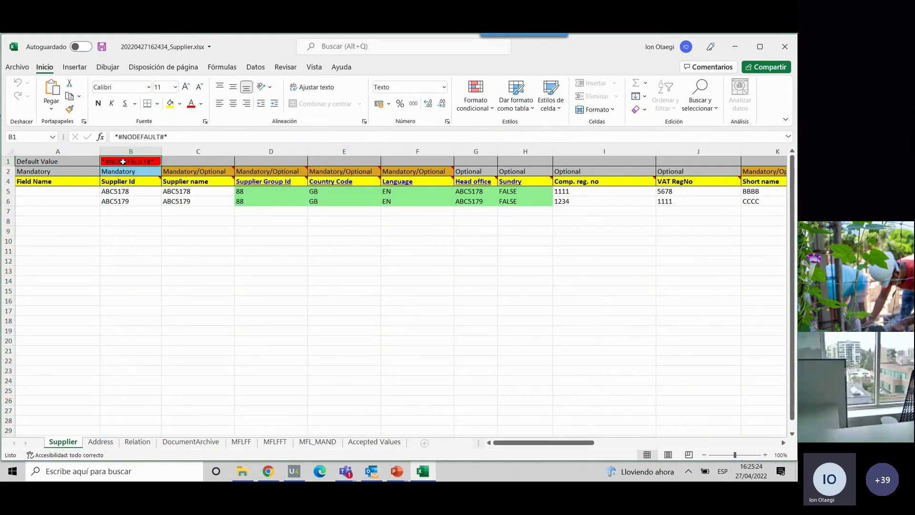
click(243, 163)
click(319, 161)
- Clear the Supplier Group Id of both supplier rows and enter 10 as that column's default value
drag(251, 191, 250, 198)
key(Delete)
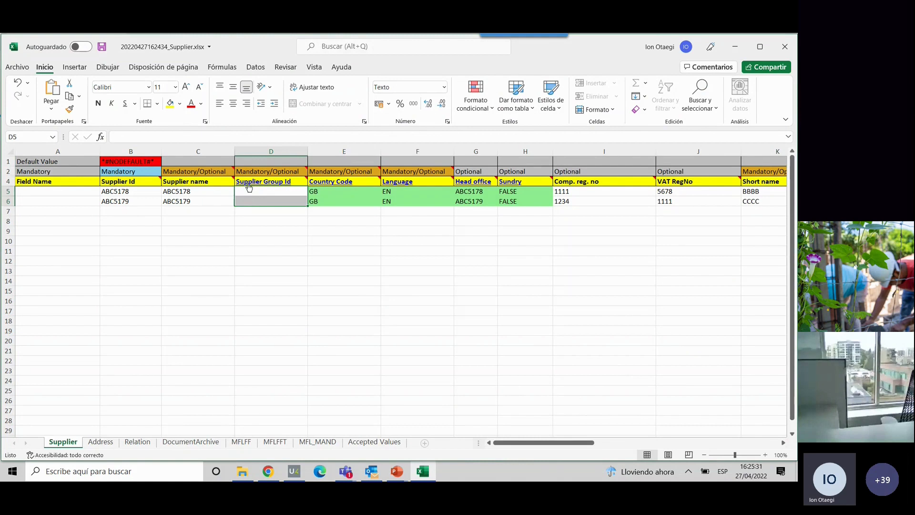
click(245, 166)
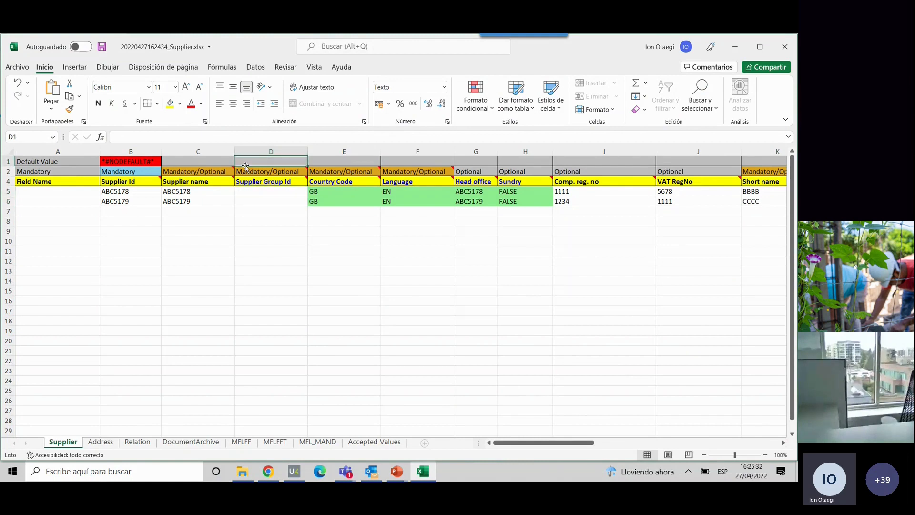
text(10)
click(261, 193)
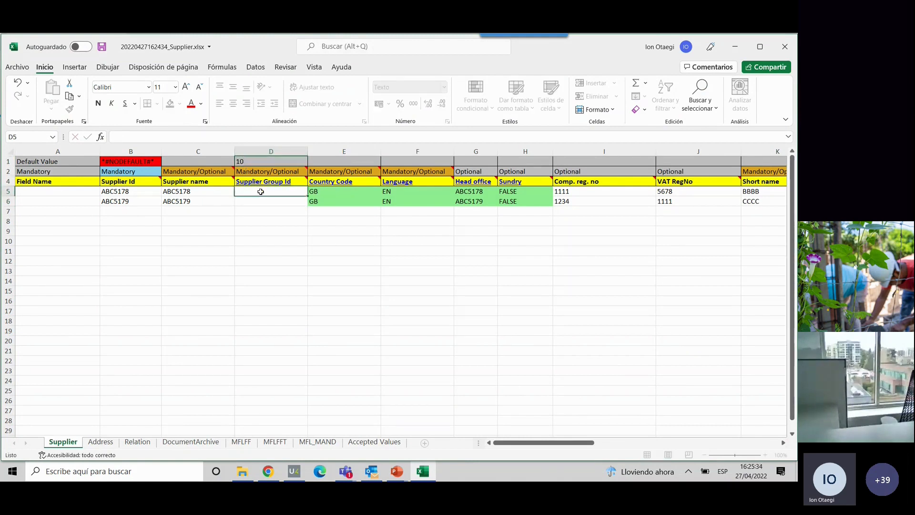
- Review the Supplier Group Id default alongside the two supplier rows, and check the Country Code and Language default cells
click(250, 163)
drag(119, 193, 120, 201)
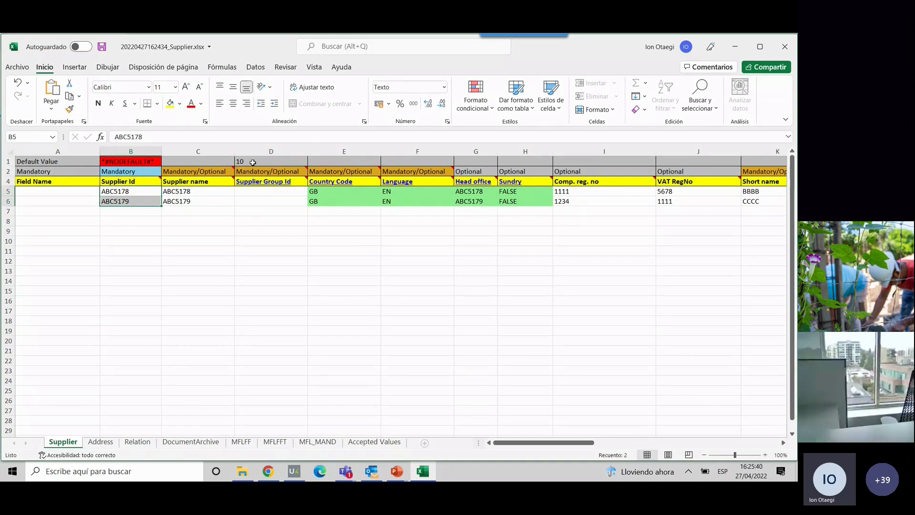
click(251, 162)
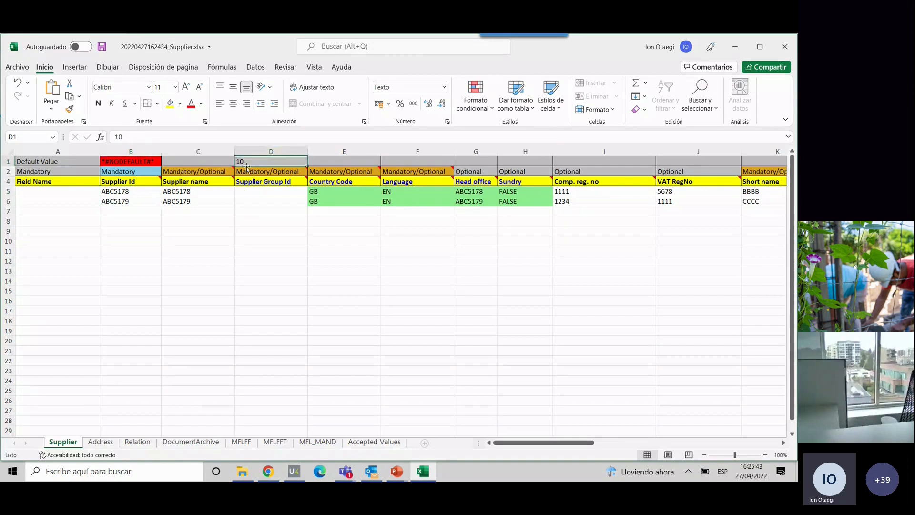
click(338, 158)
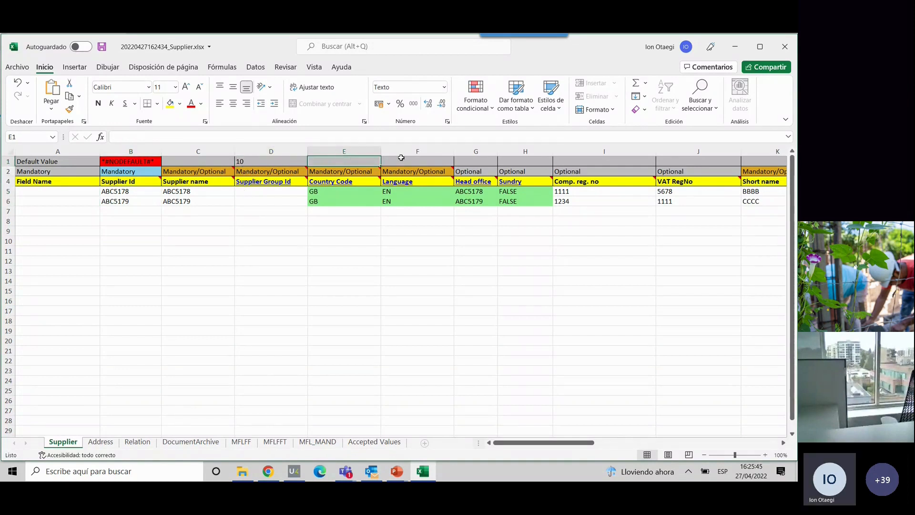
click(403, 159)
drag(515, 443, 472, 441)
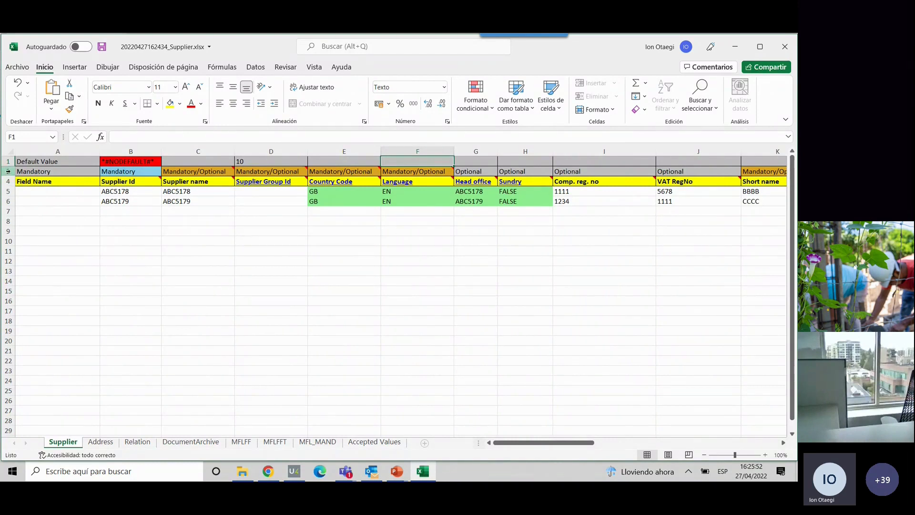
- Examine the Mandatory row, comparing the Supplier Id cell with the Sundry cell, and inspect the whole Sundry column
click(8, 171)
click(123, 170)
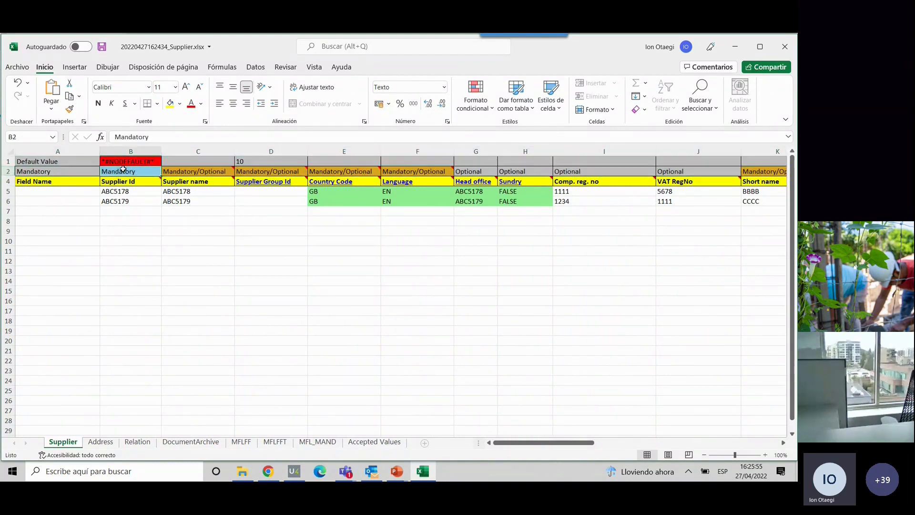
click(524, 171)
click(138, 172)
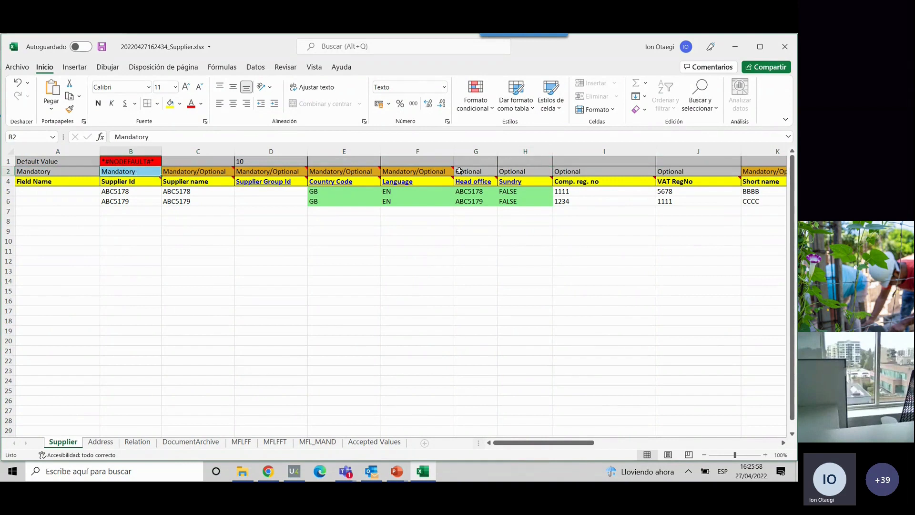
click(516, 170)
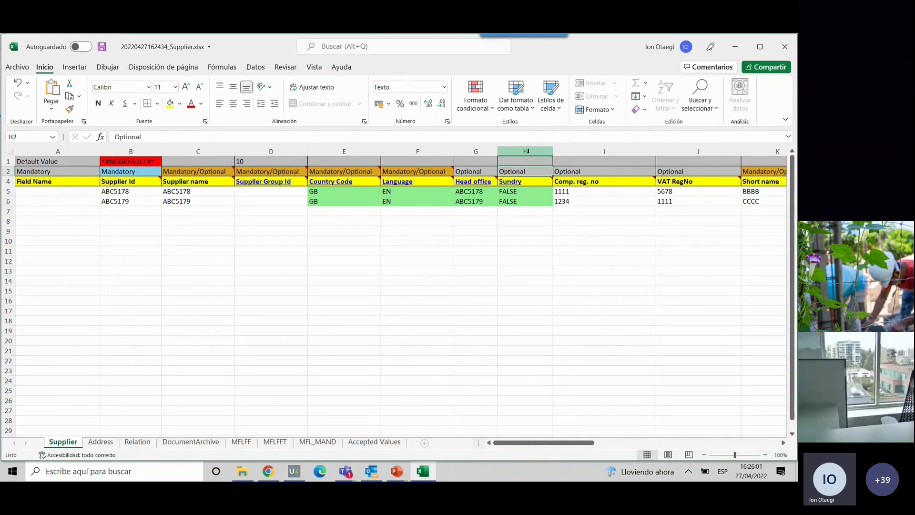
right_click(528, 151)
click(511, 267)
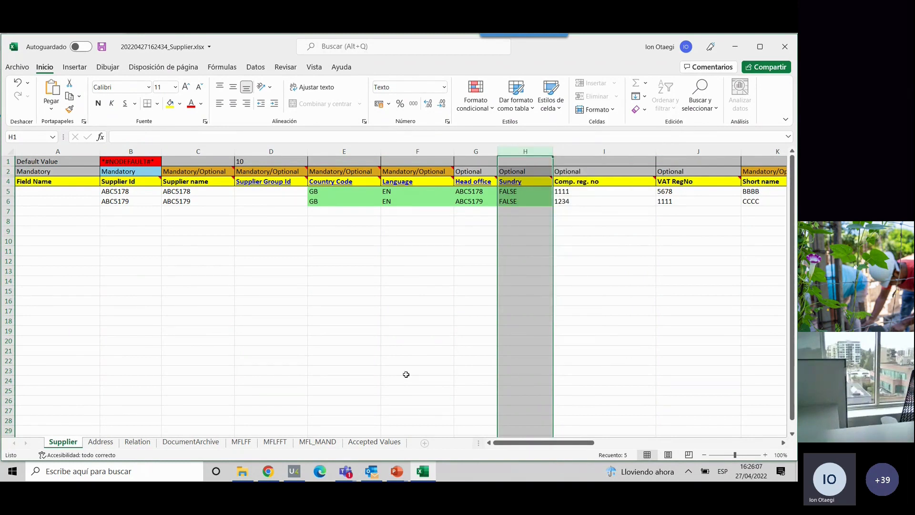
- Switch to Unit4 Business World, close the Download file dialog, and return to the Supplier workbook in Excel
click(269, 470)
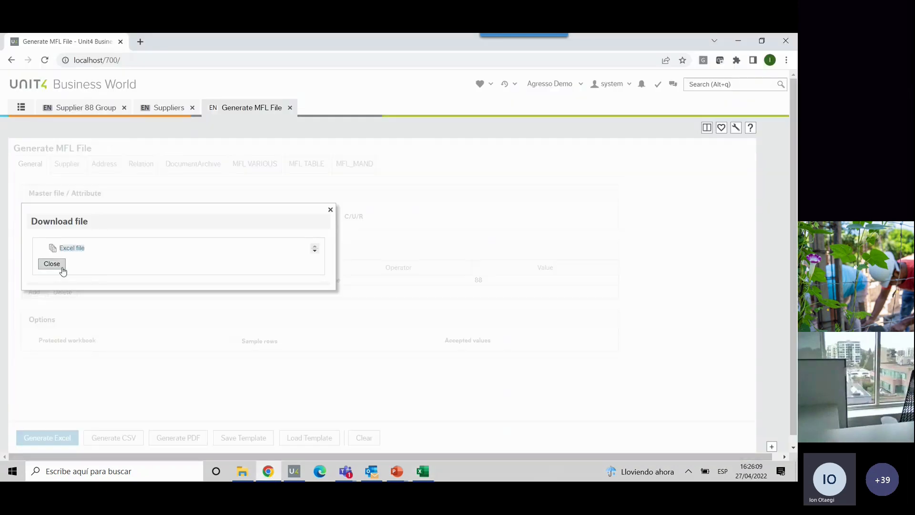
click(52, 264)
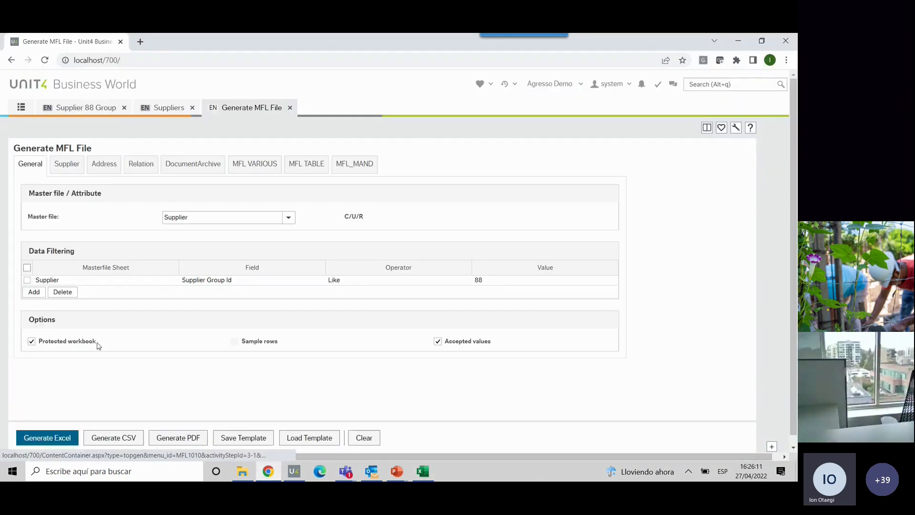
click(421, 471)
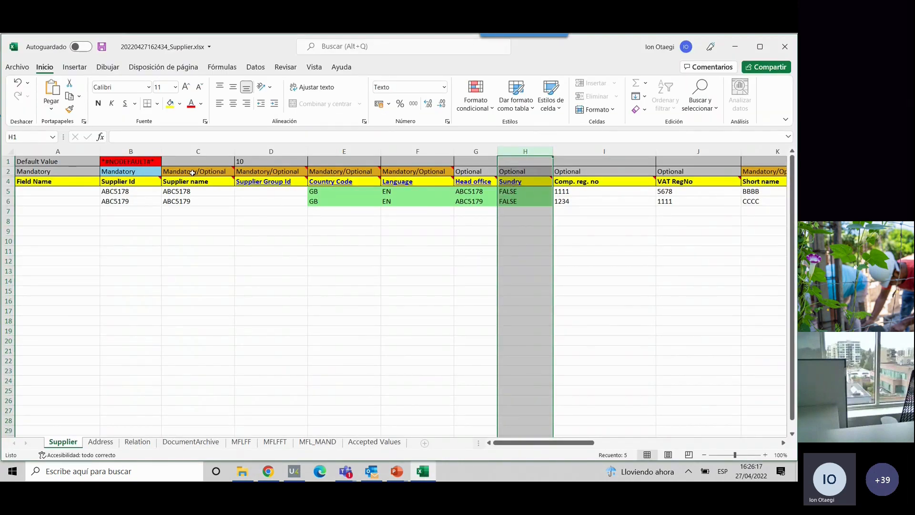
- Read the notes on the Mandatory/Optional cells for Supplier name, Supplier Group Id, Country Code and Language
click(192, 172)
click(251, 171)
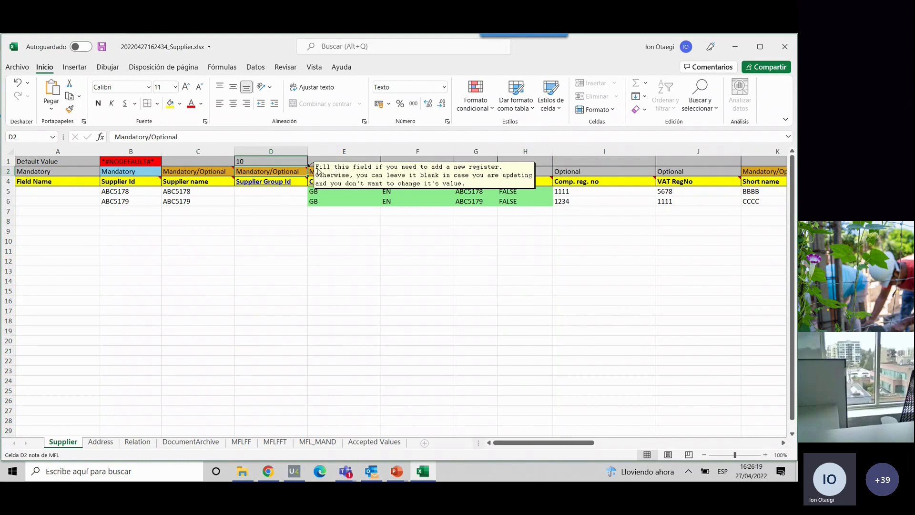
click(365, 171)
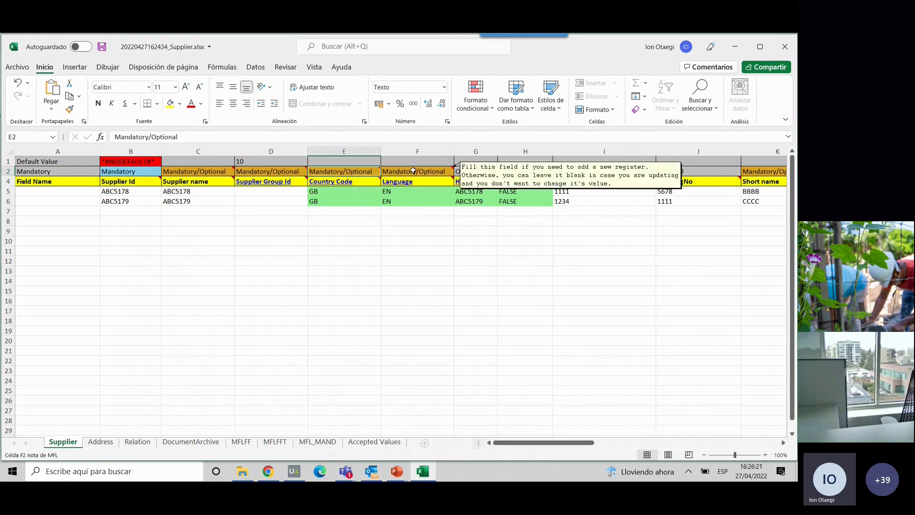
click(413, 171)
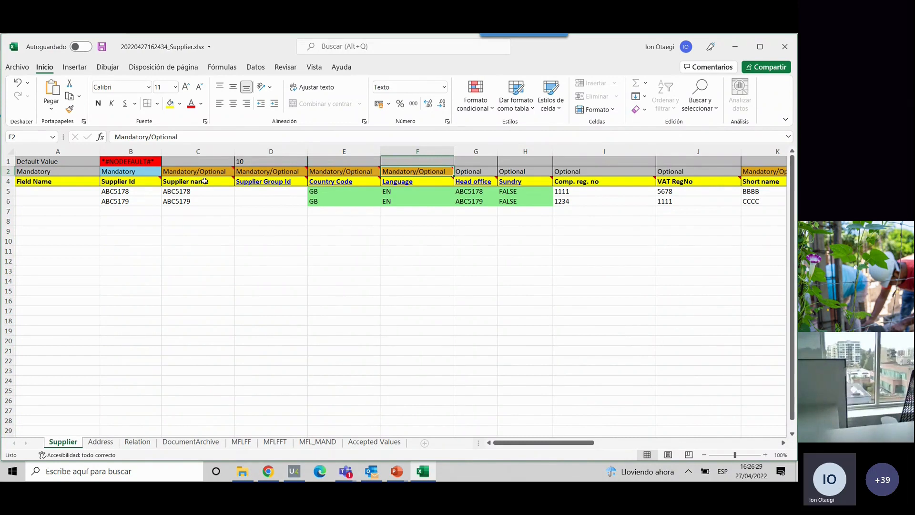
mouse_move(200, 173)
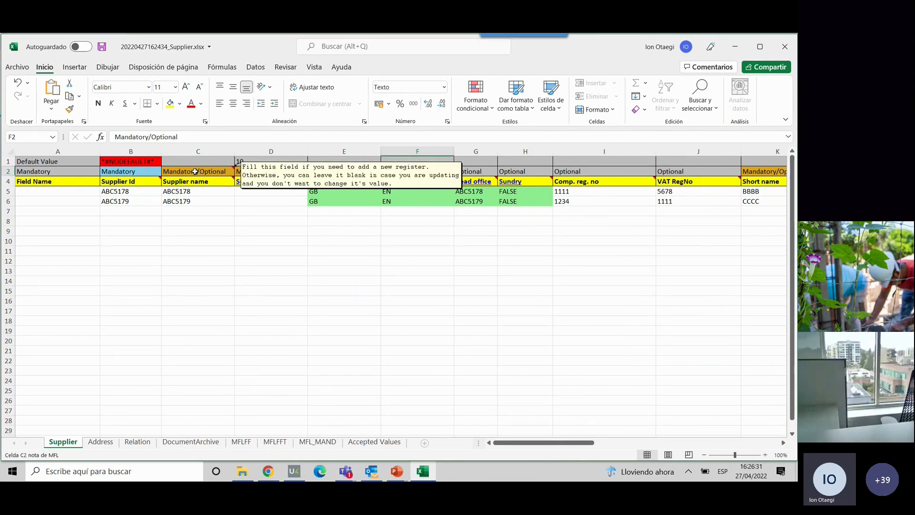
click(193, 172)
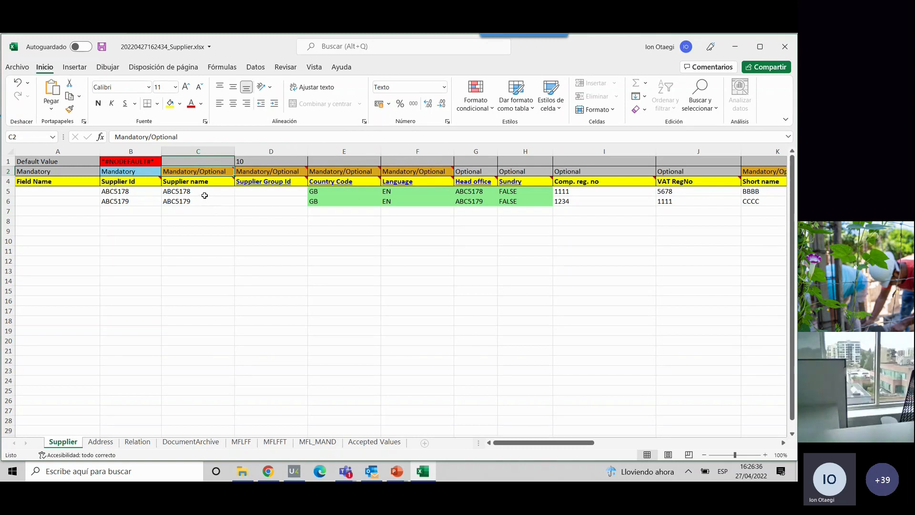
mouse_move(200, 170)
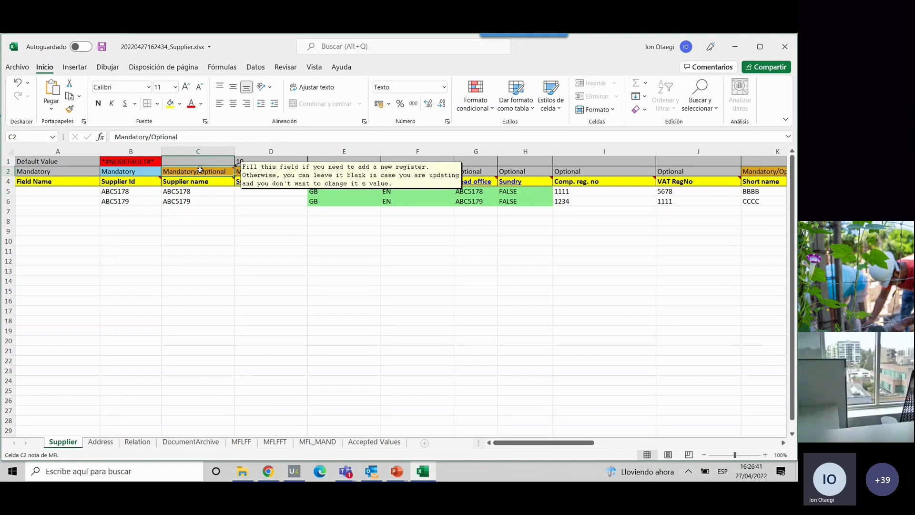
- Examine the Field Name row and read the header notes for Supplier Id, Supplier name and Supplier Group Id
click(7, 181)
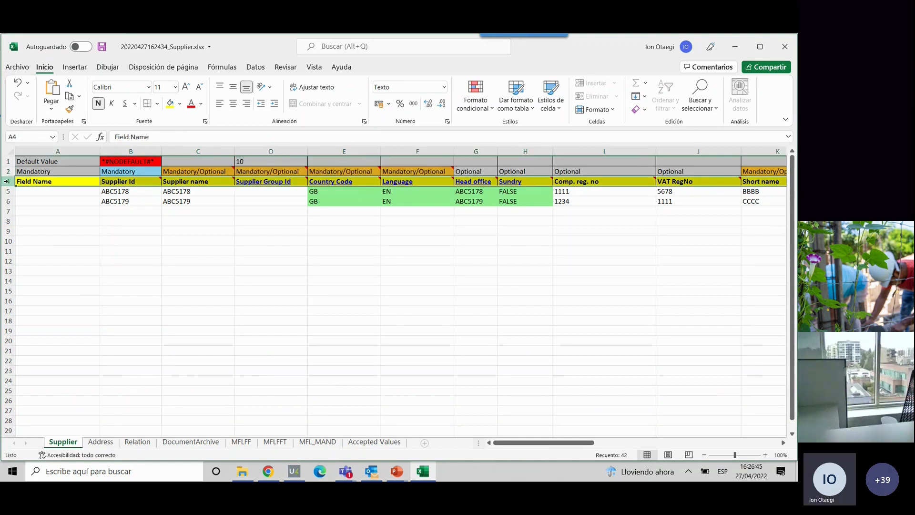
mouse_move(135, 182)
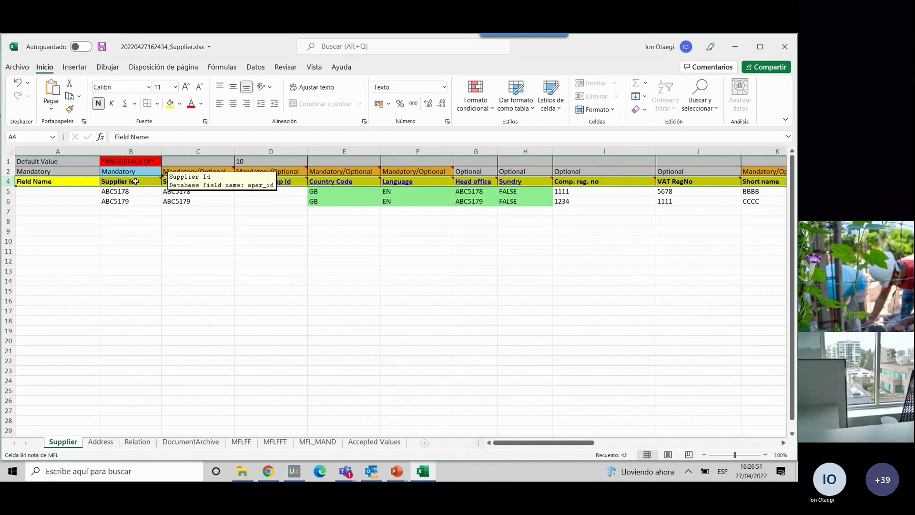
click(135, 181)
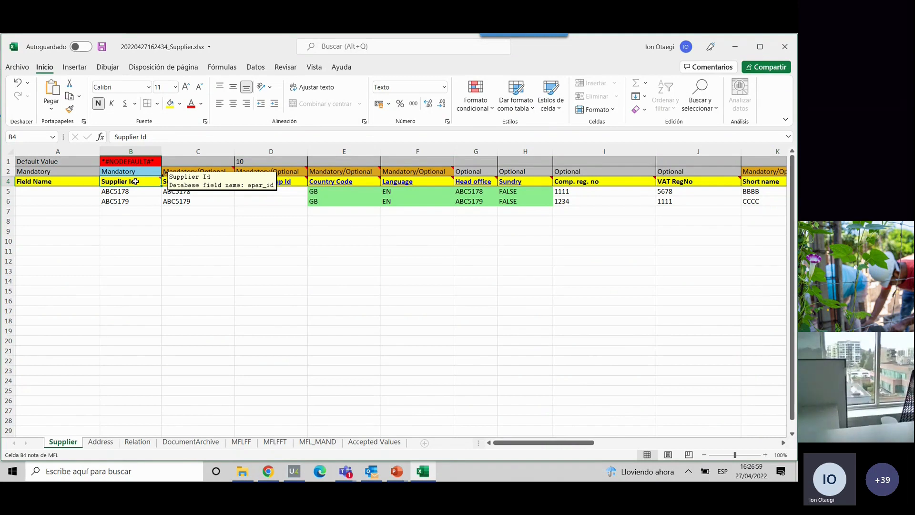
mouse_move(175, 181)
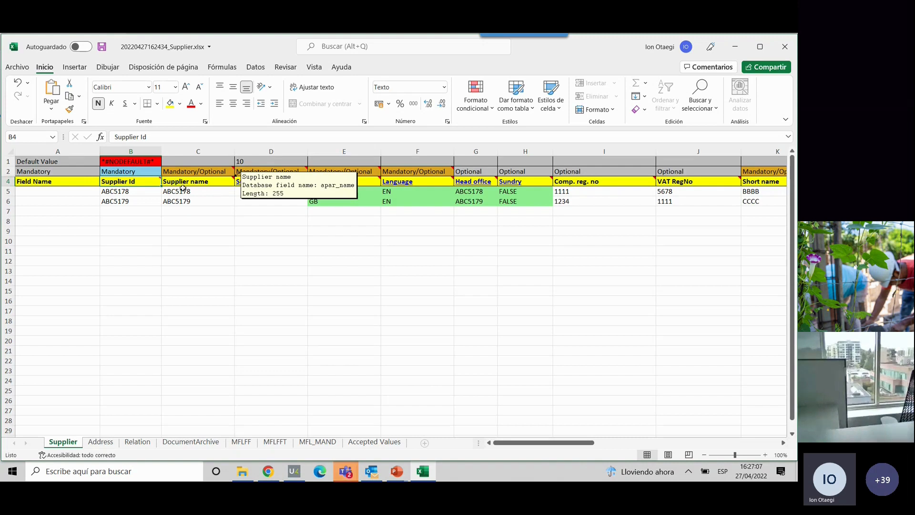
click(294, 186)
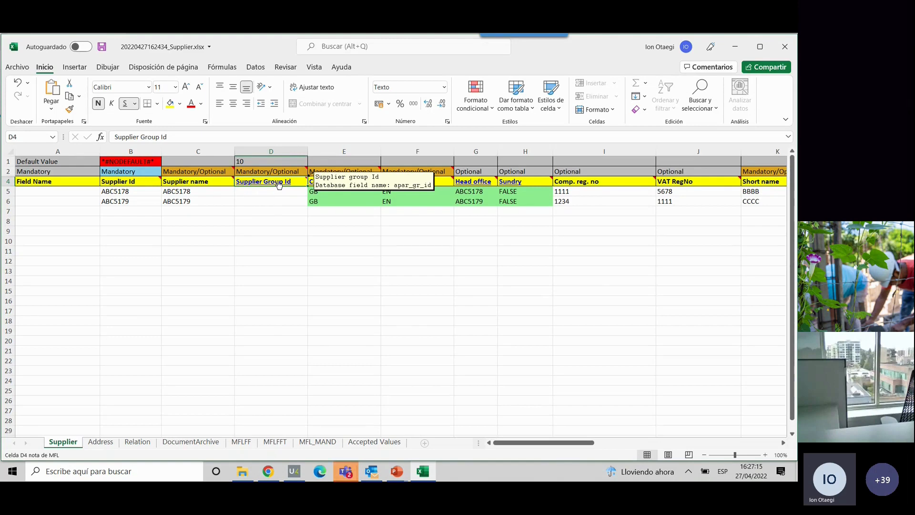
- Follow the Supplier Group Id header link to the Accepted Values sheet and review the permitted group values
click(279, 185)
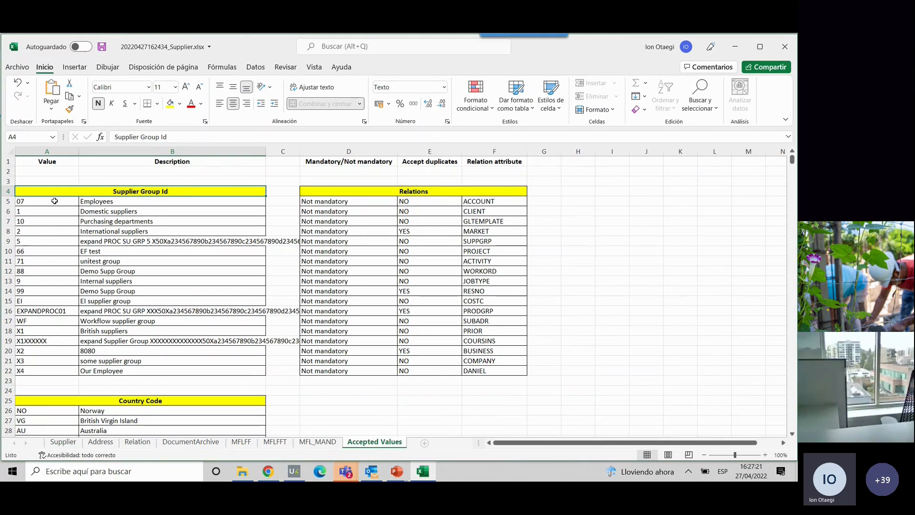
drag(34, 199, 42, 358)
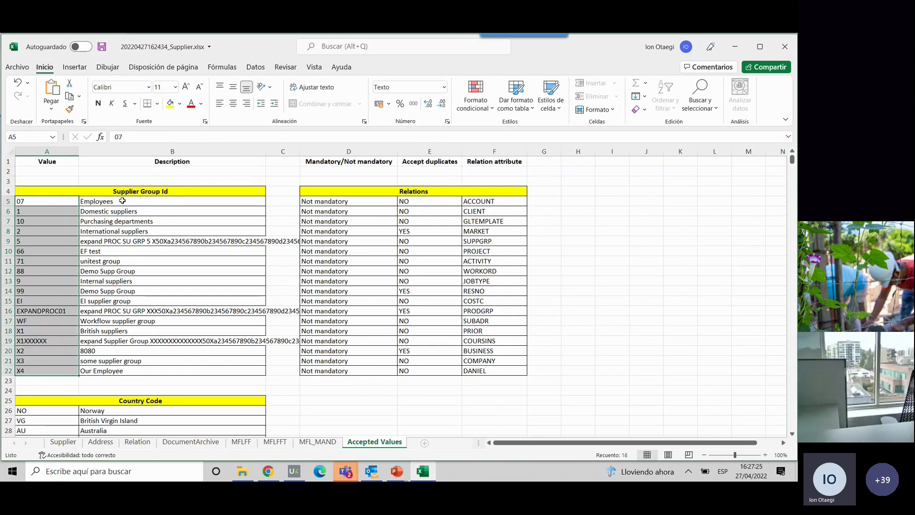
click(36, 201)
click(27, 221)
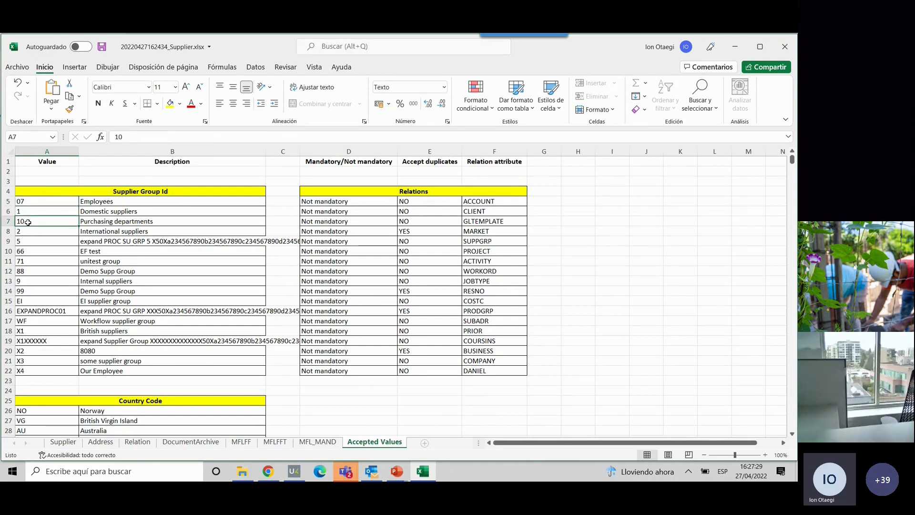
click(23, 211)
- On the Supplier sheet, enter Supplier Group Id 07 for ABC5178 and 1 for ABC5179
click(63, 441)
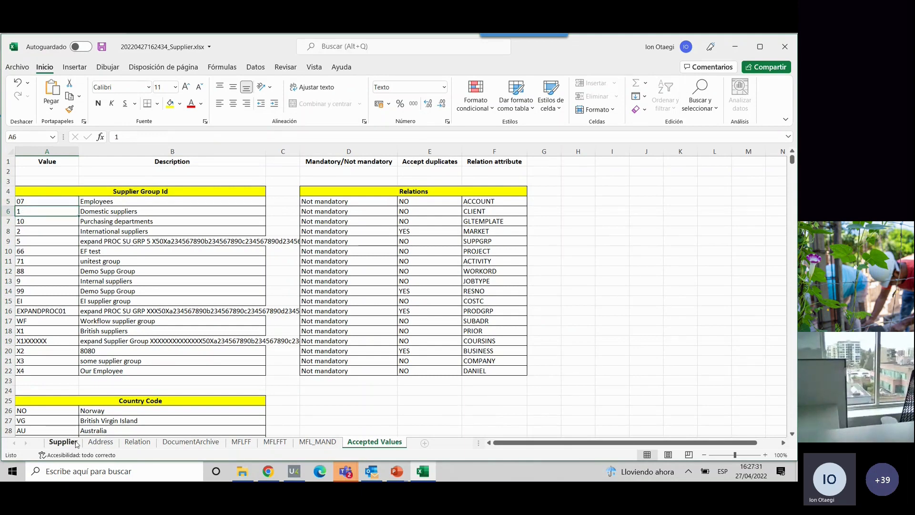
click(247, 190)
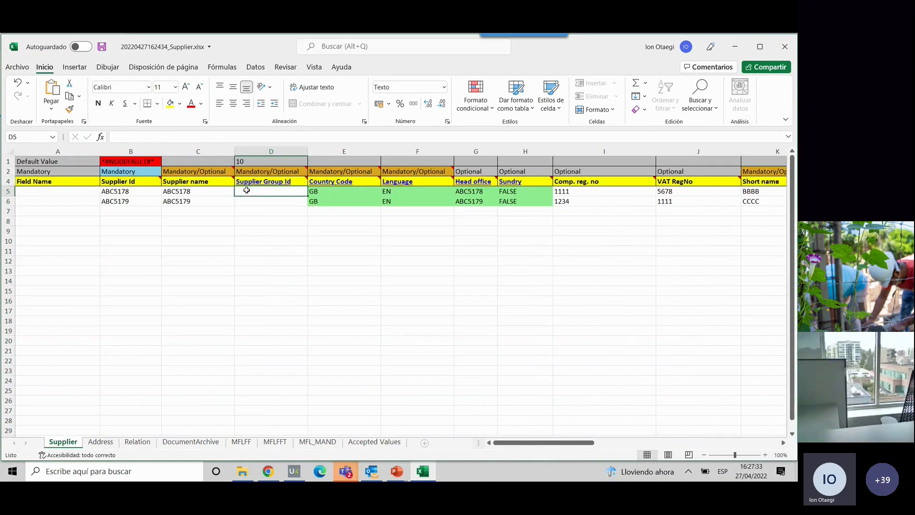
text(07)
key(Return)
text(1)
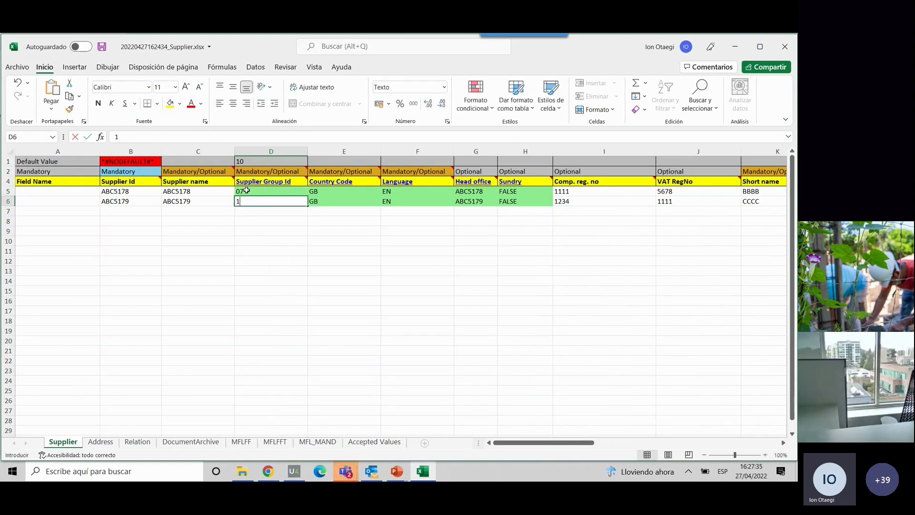
key(Return)
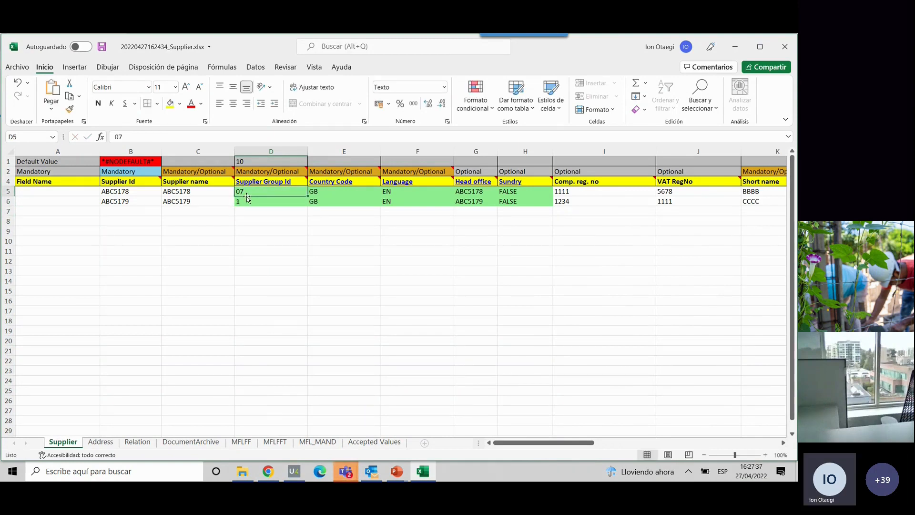
- Set the Supplier Group Id to 444 for ABC5178 and 234 for ABC5179
click(246, 201)
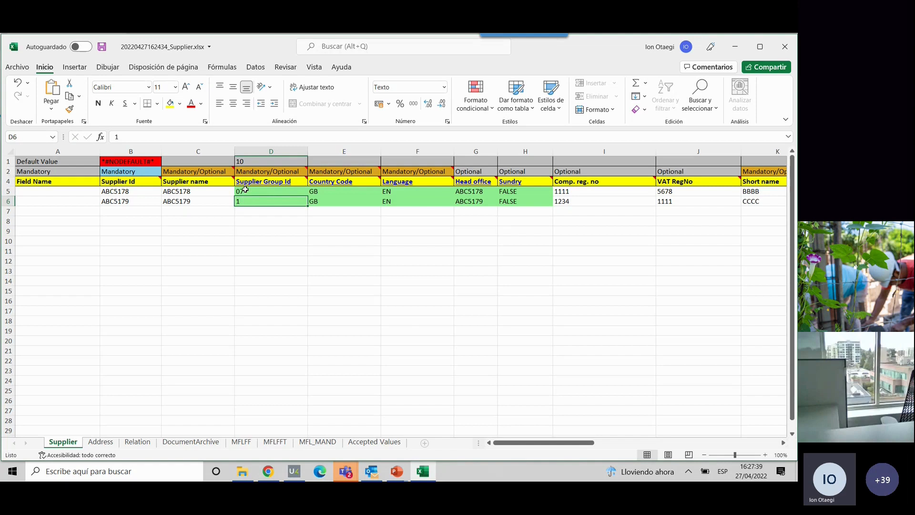
click(246, 190)
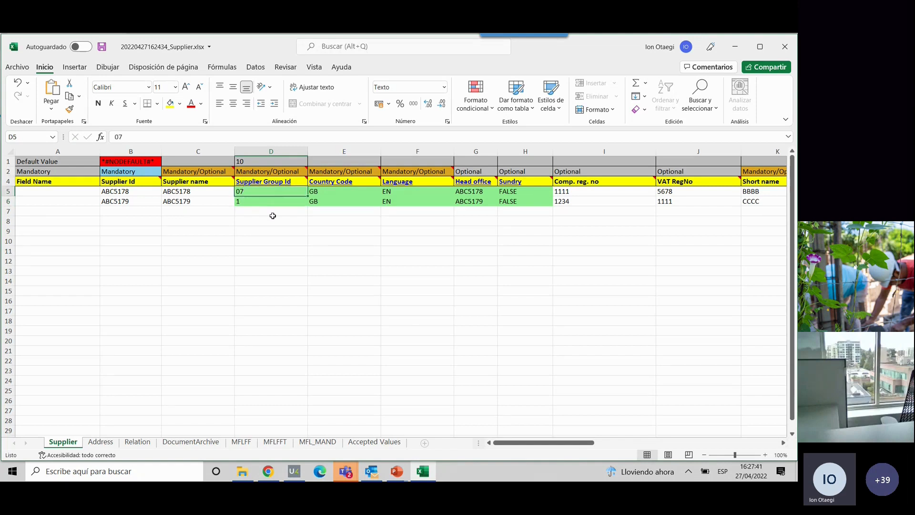
text(444)
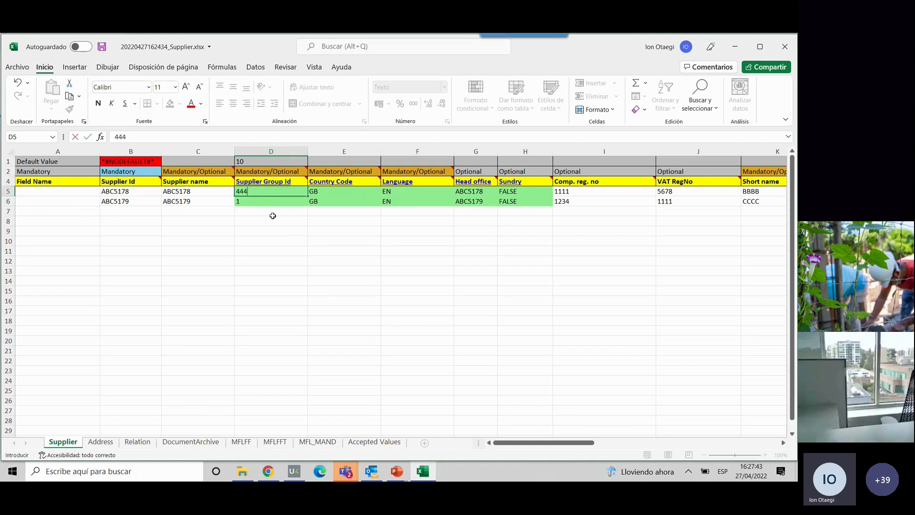
key(Tab)
click(251, 200)
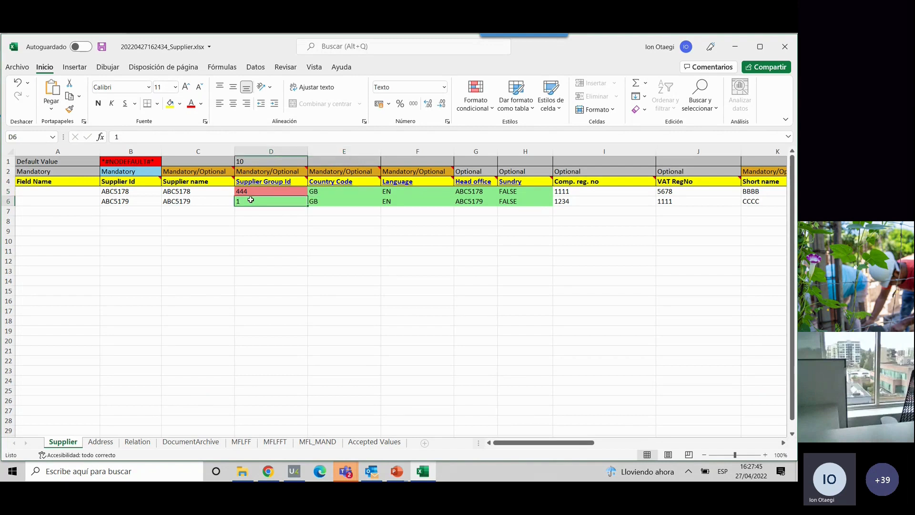
text(234)
key(Tab)
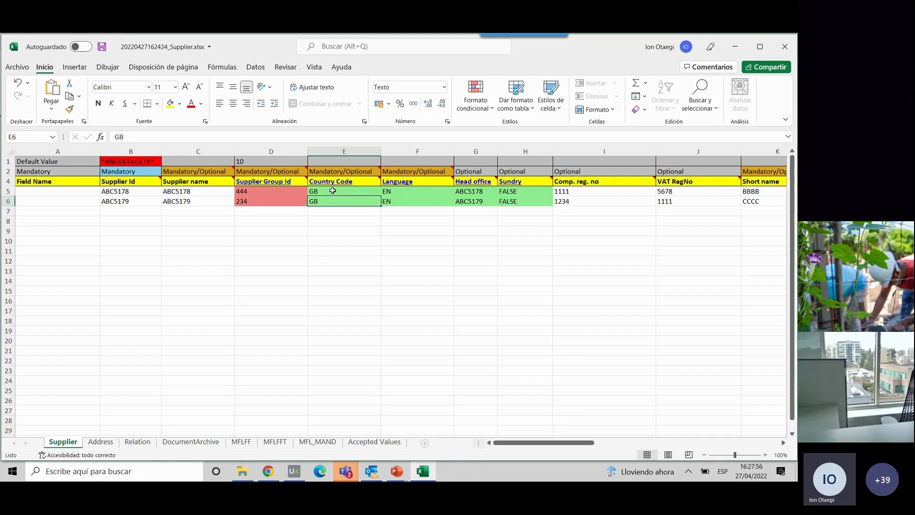
- Follow the Country Code header link to the Accepted Values sheet and review the permitted country codes
mouse_move(336, 187)
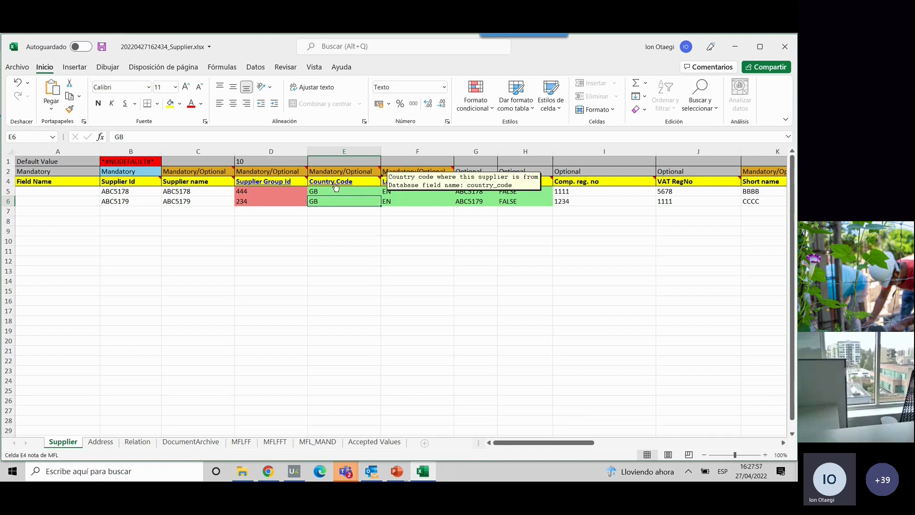
click(274, 151)
mouse_move(272, 185)
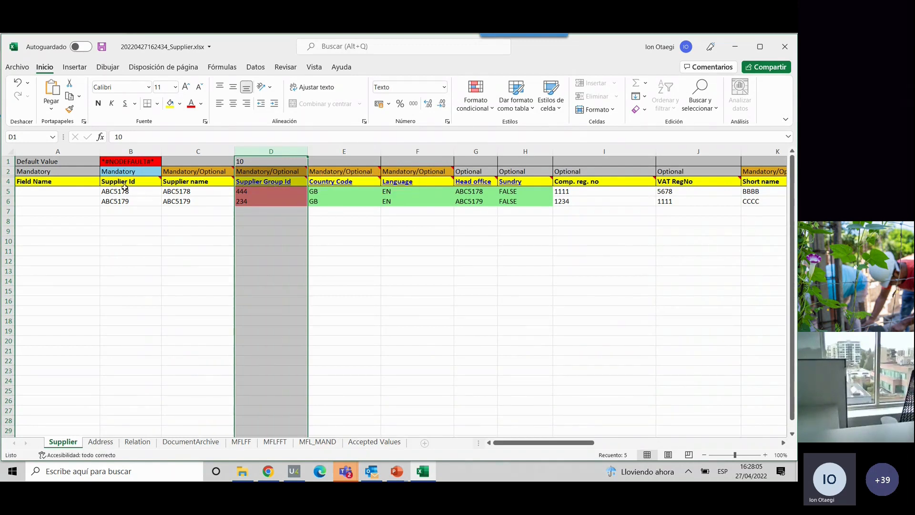
click(319, 181)
scroll(64, 365, down, 4)
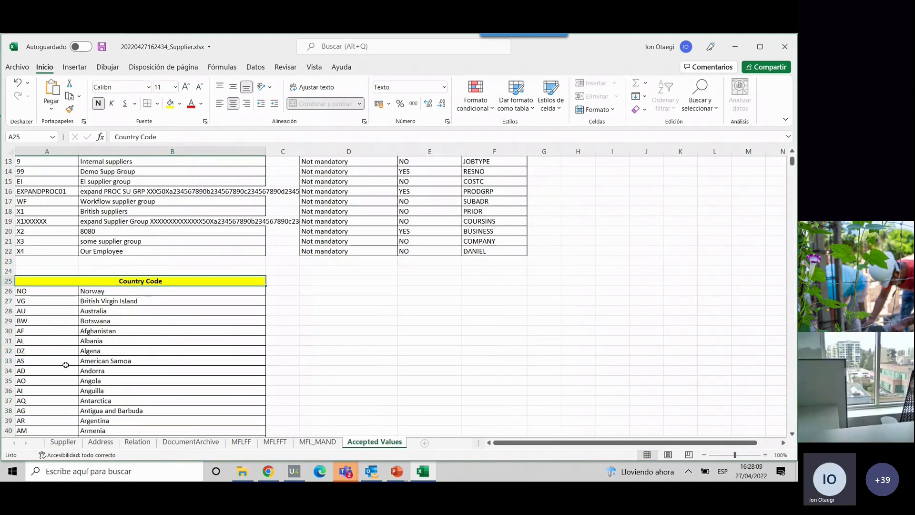
scroll(35, 288, down, 3)
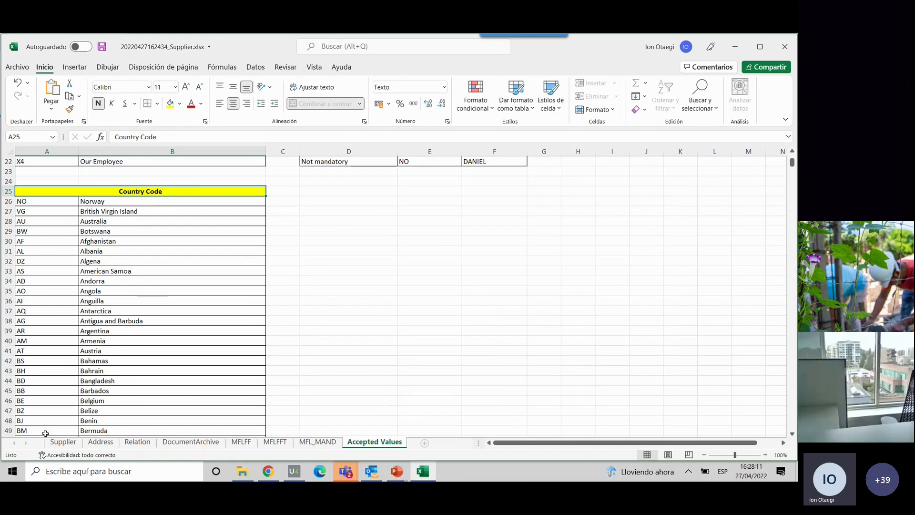
- On the Supplier sheet, set the Country Code of ABC5179 to XX and the Language of ABC5178 to ZZ
click(63, 441)
click(320, 201)
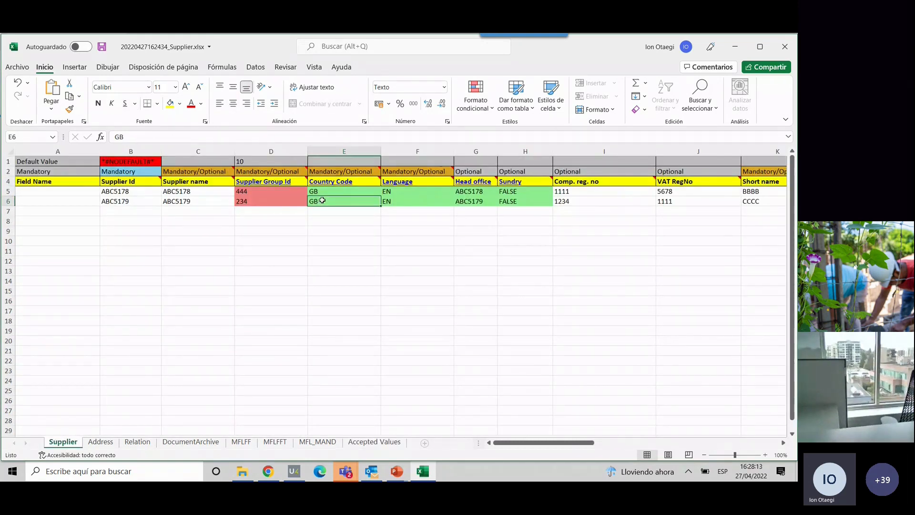
text(XX)
key(Tab)
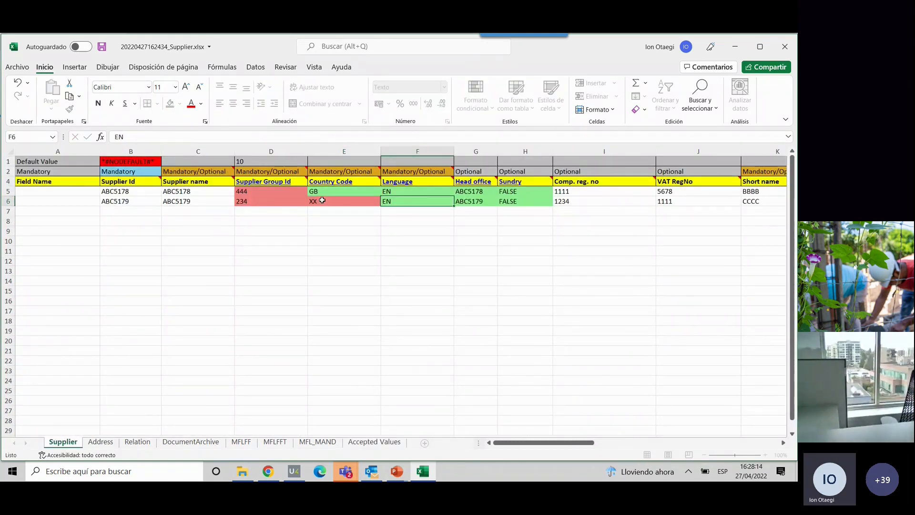
click(322, 200)
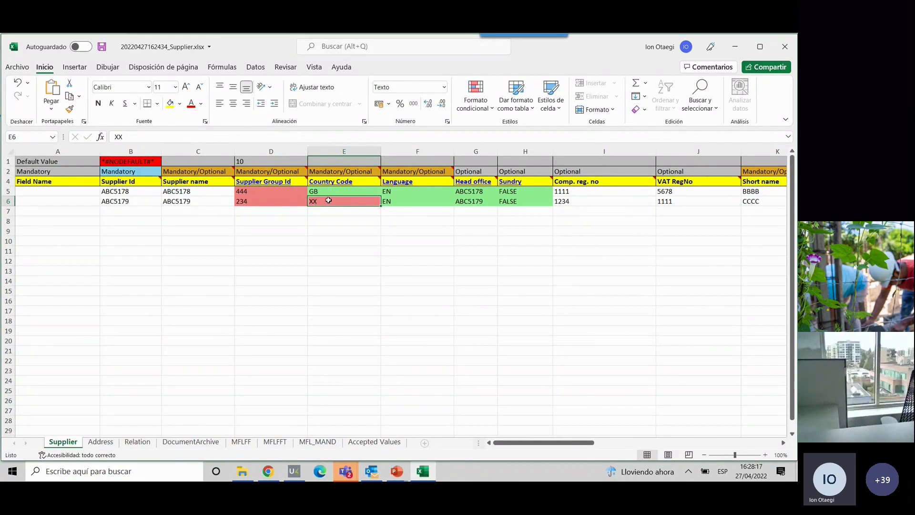
click(403, 191)
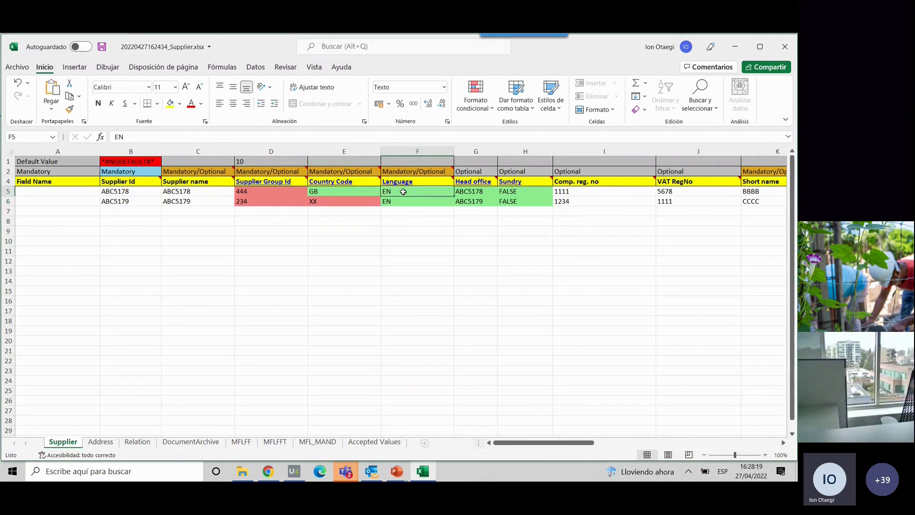
text(ZZ)
key(Tab)
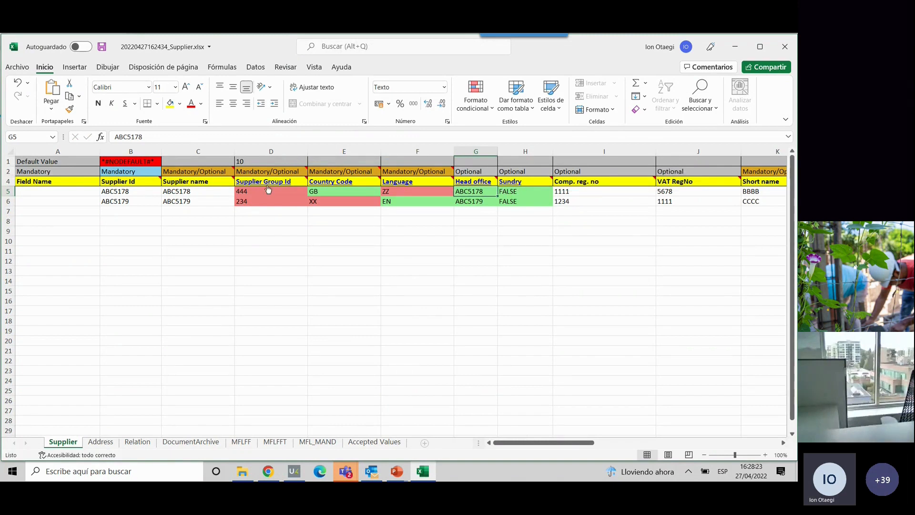
- Check the Generate MFL File settings in Unit4 Business World, returning to Excel to view both suppliers' IDs and names
mouse_move(302, 181)
click(268, 470)
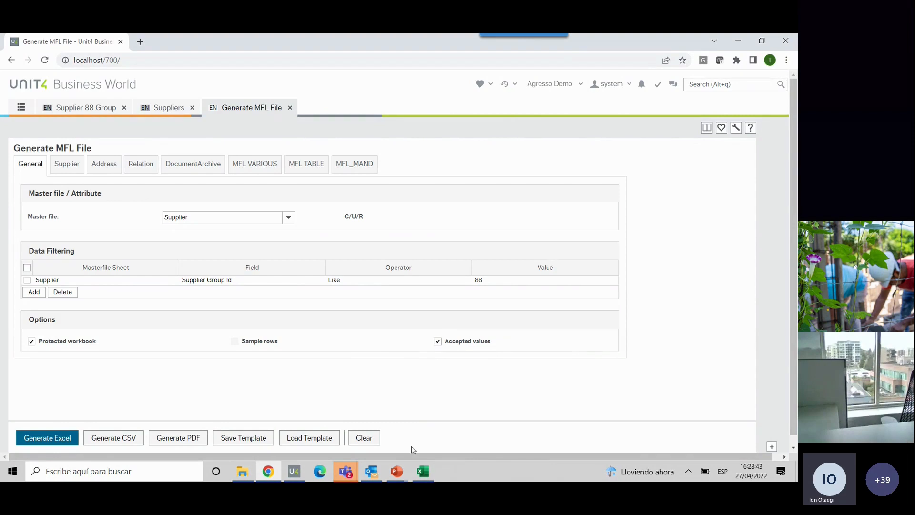
click(423, 471)
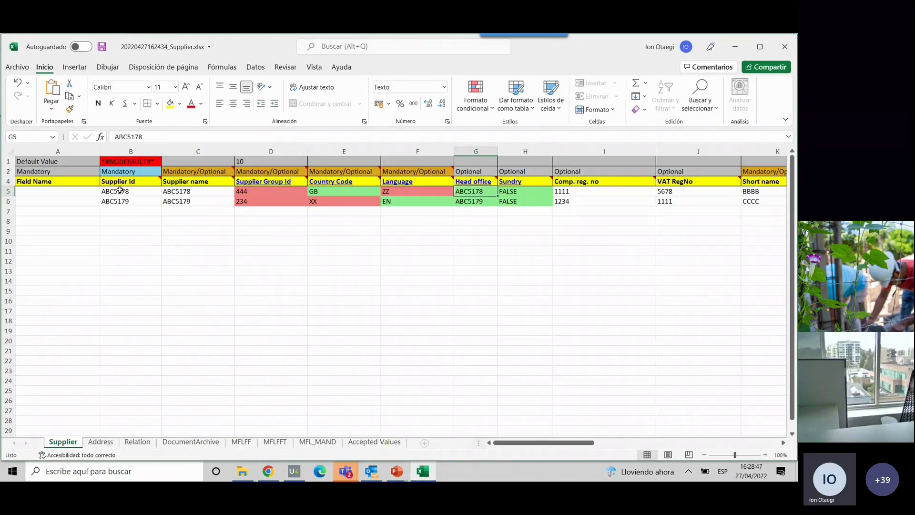
drag(120, 190, 207, 197)
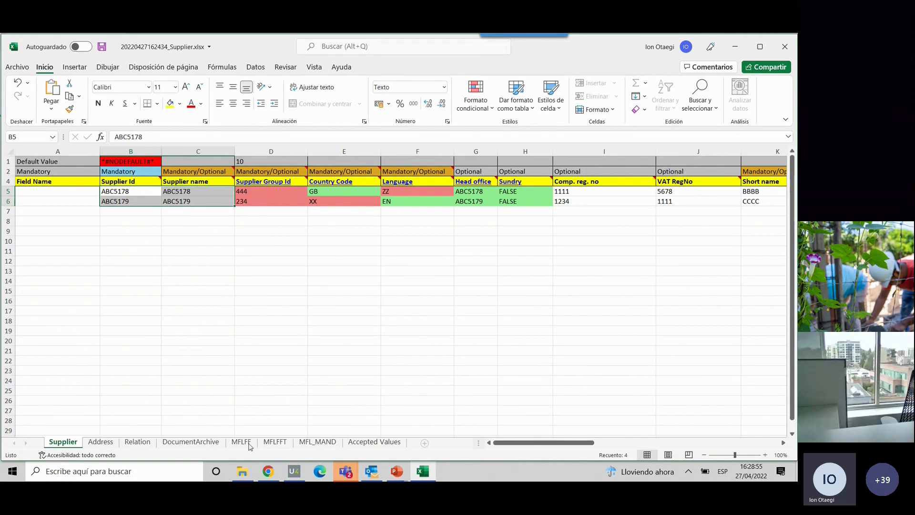
- Open the workbook Supplier88_GOLD - 5204.xlsx from the 23. WEBINAR UNIT4 folder and examine its three supplier rows
click(242, 471)
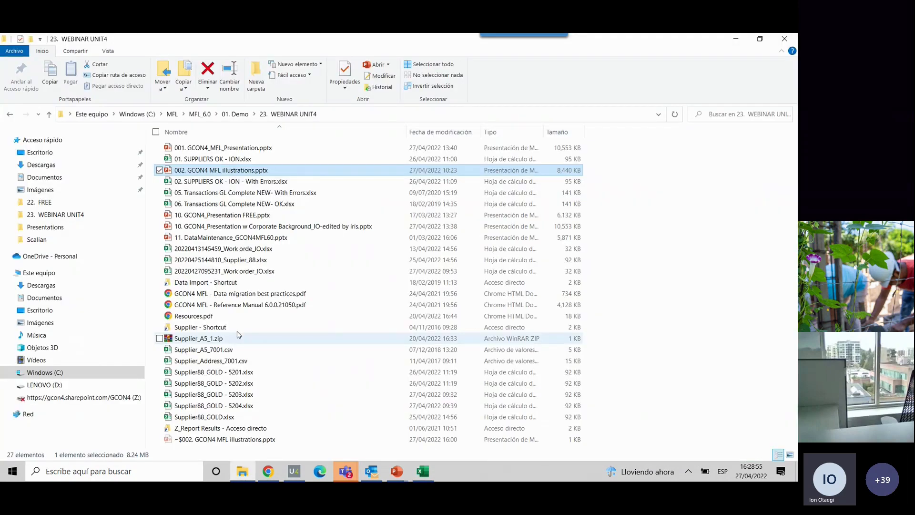
double_click(240, 407)
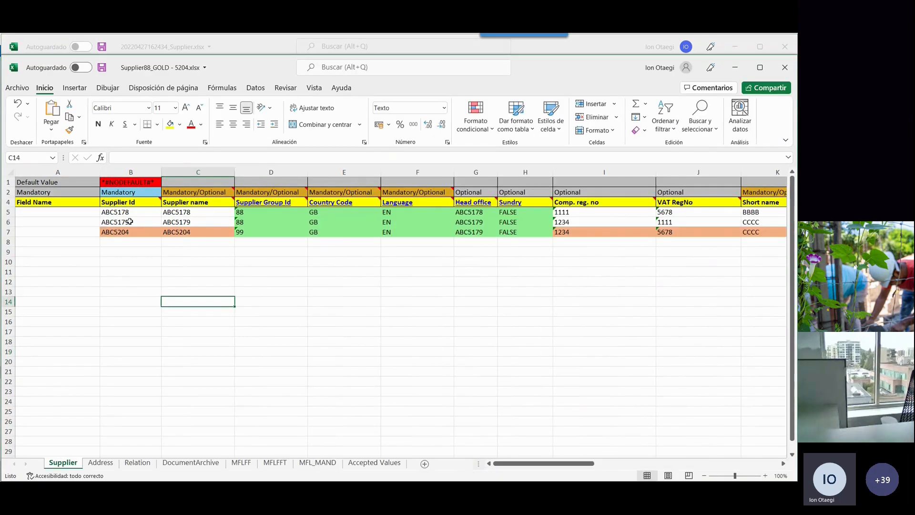
click(8, 216)
drag(7, 216, 8, 222)
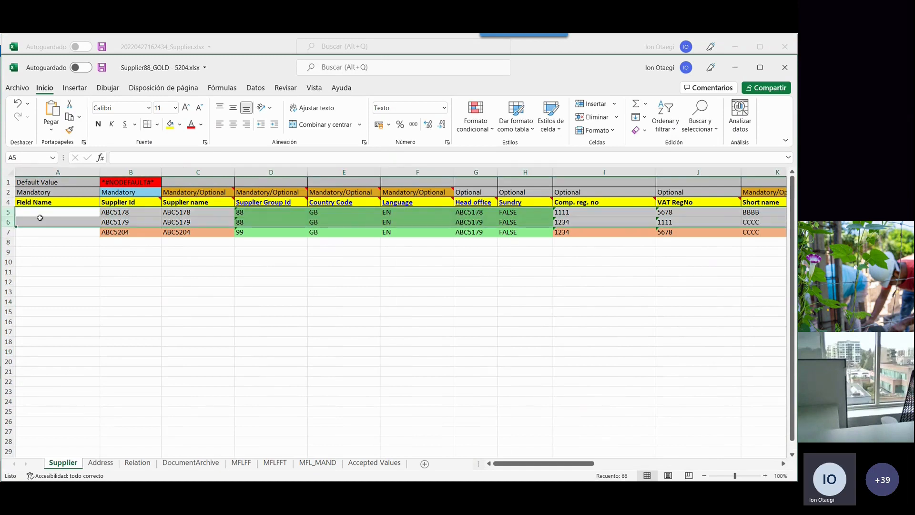
click(110, 234)
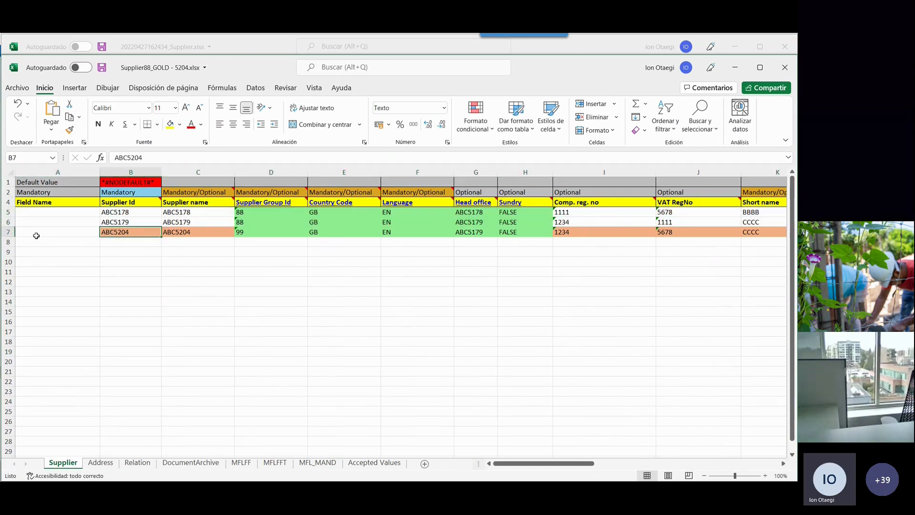
click(8, 232)
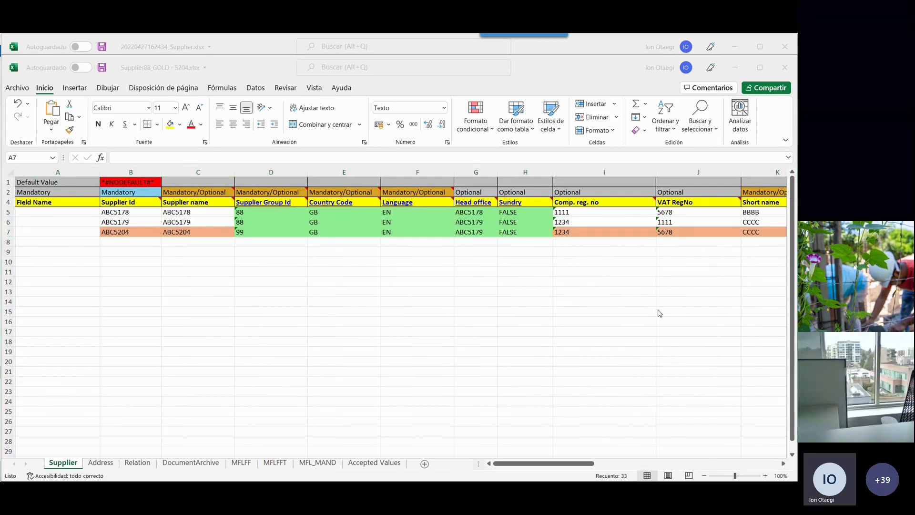
click(10, 233)
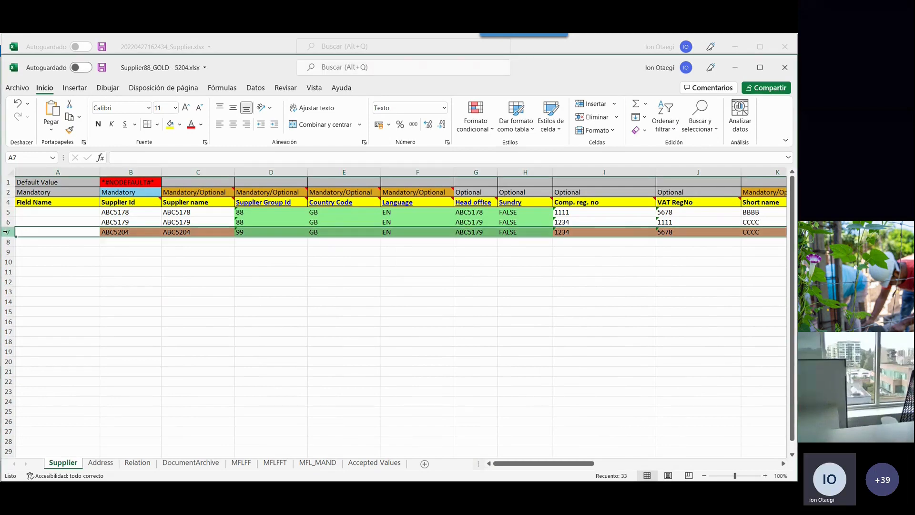
- Review the supplier data on the Address, Relation, DocumentArchive, MFLFF, MFLFFT and MFL_MAND sheets
click(114, 464)
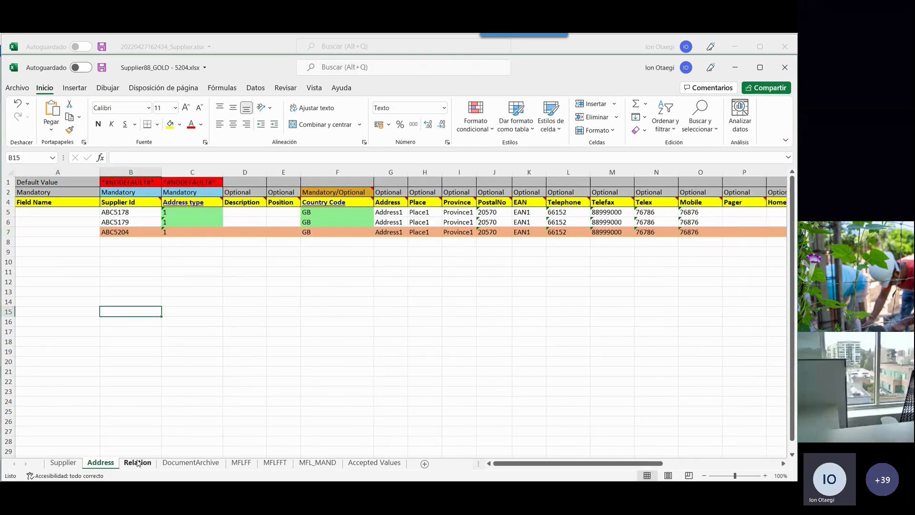
click(144, 463)
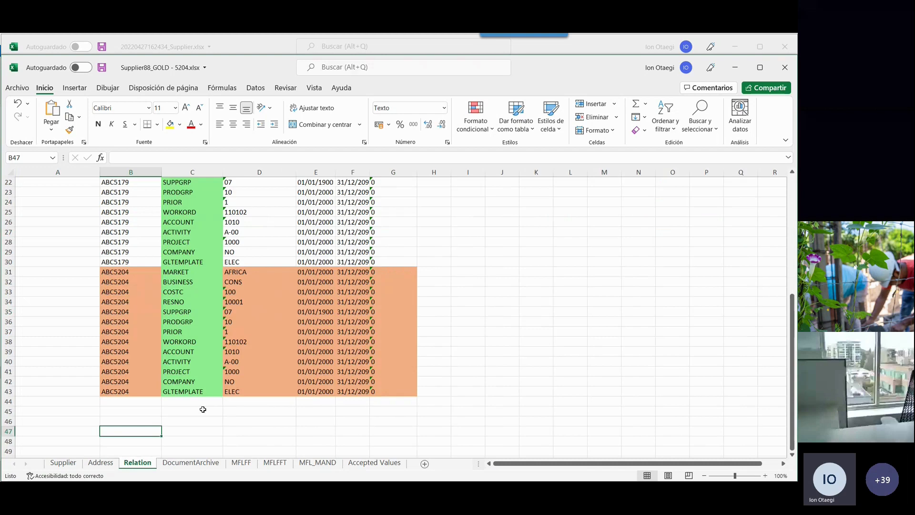
click(191, 462)
click(241, 463)
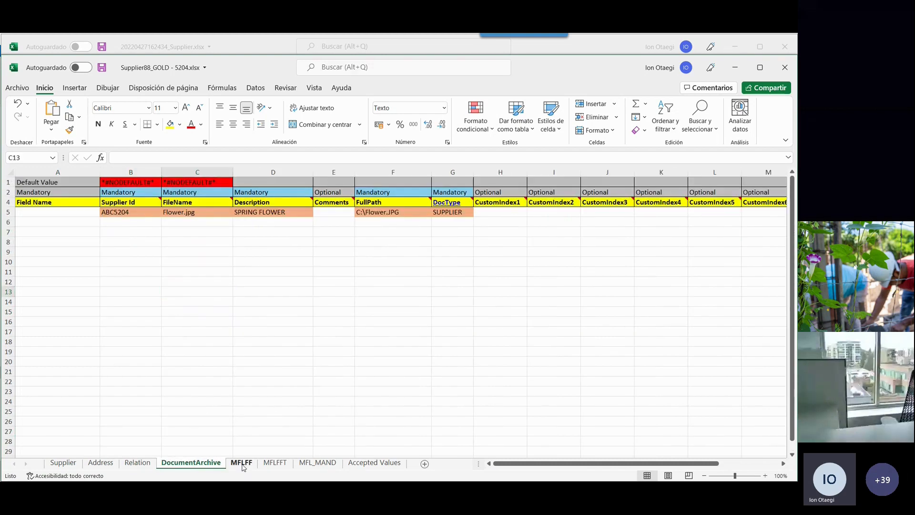
click(275, 463)
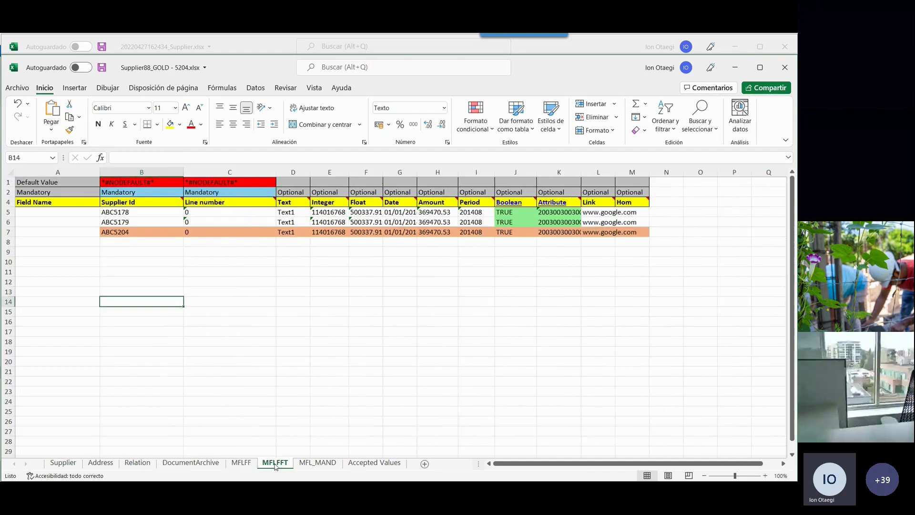
click(318, 462)
- On the Supplier sheet, change the supplier names to ABC5178 AA and ABC5179 BB for ABC5178 and ABC5179, and save the workbook
click(63, 462)
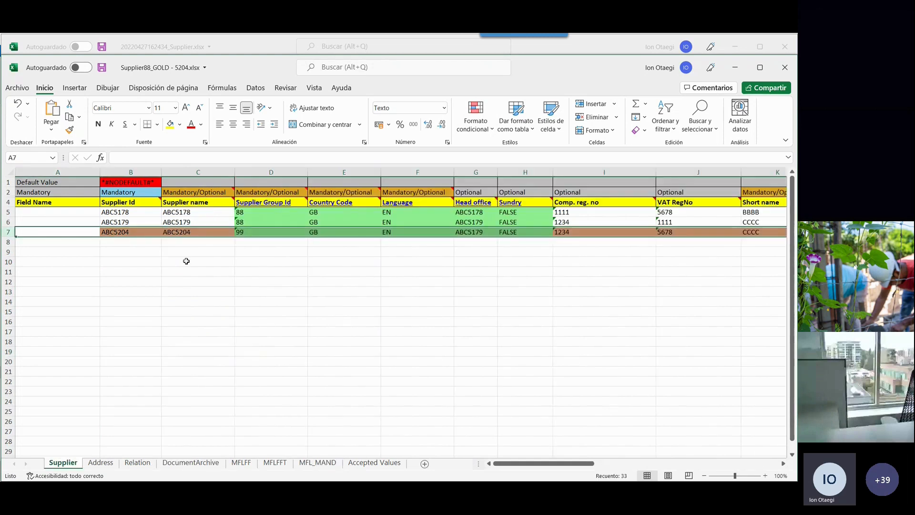
double_click(205, 212)
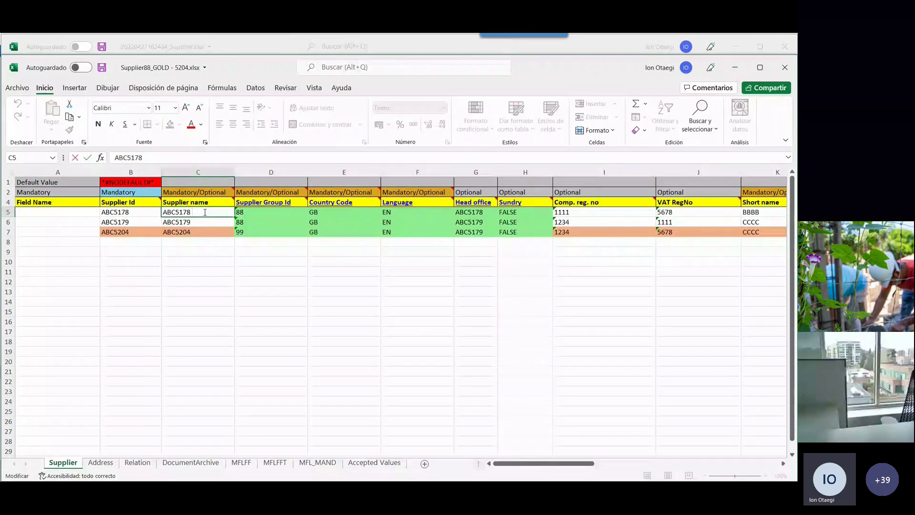
text(AA)
double_click(203, 221)
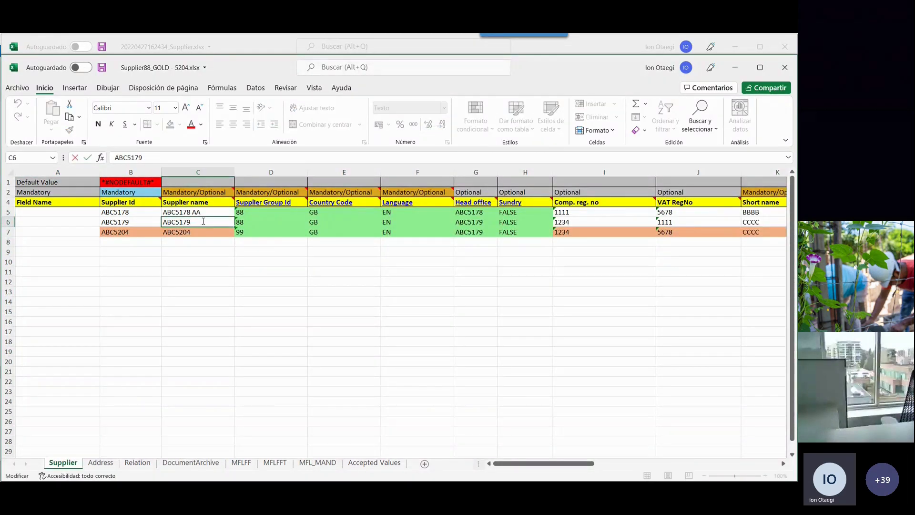
text(BB)
click(216, 262)
click(201, 215)
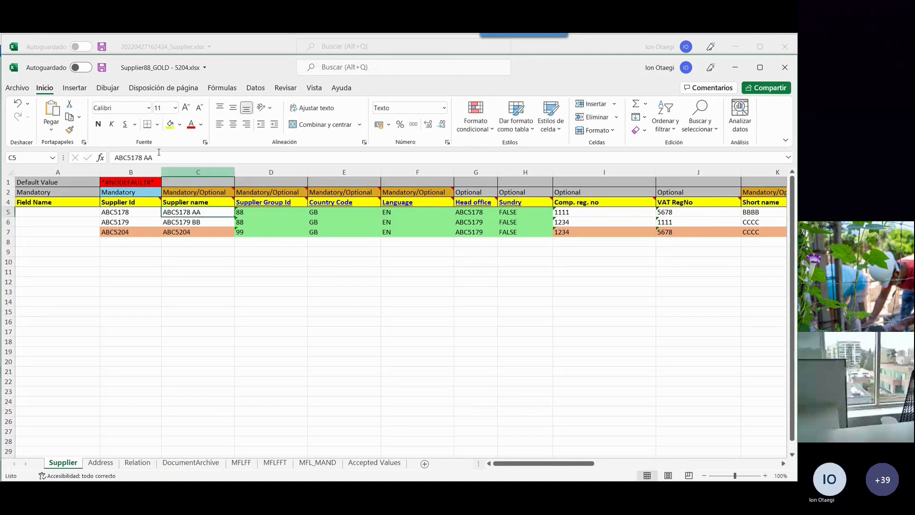
click(101, 68)
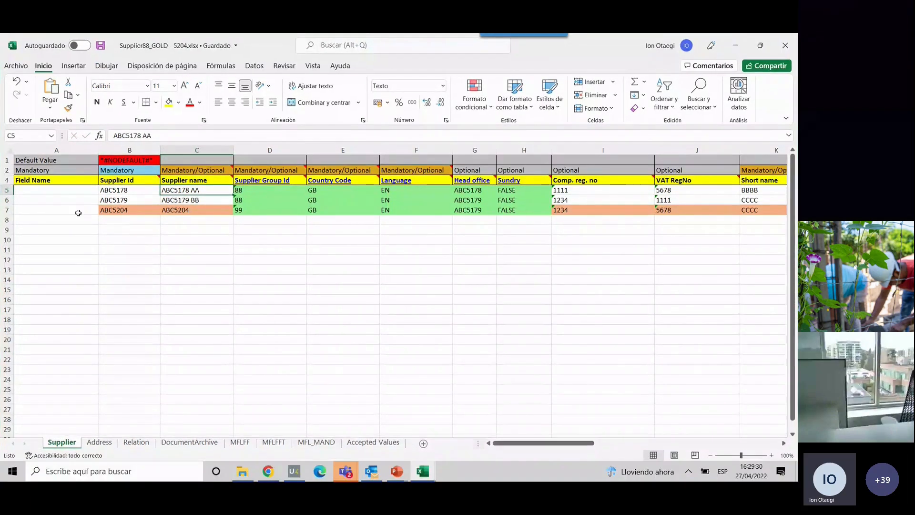
drag(7, 190, 7, 200)
click(7, 210)
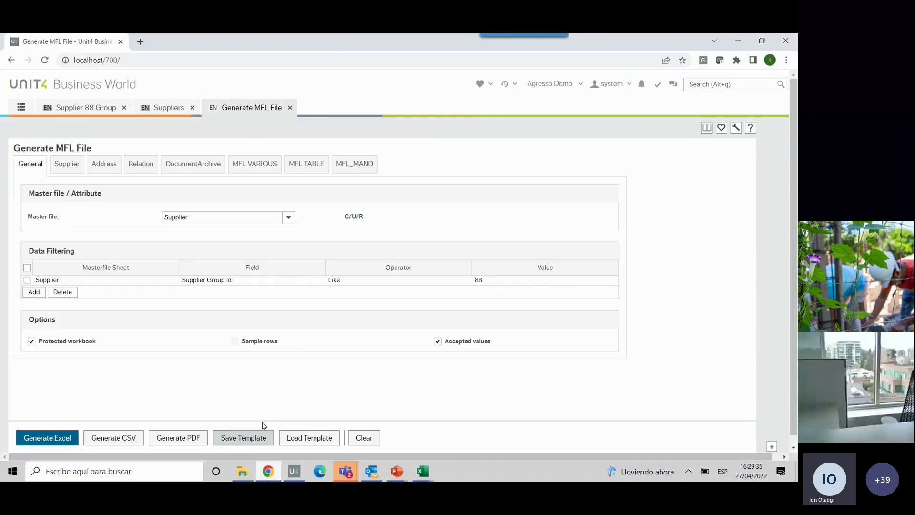
- Switch to Unit4 Business World in the browser and open the Load MFL File screen
click(269, 470)
click(21, 107)
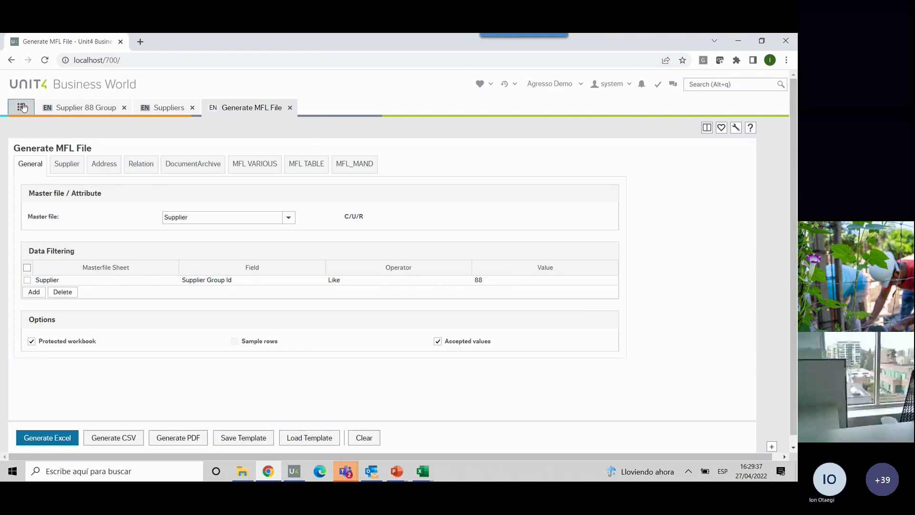
click(132, 204)
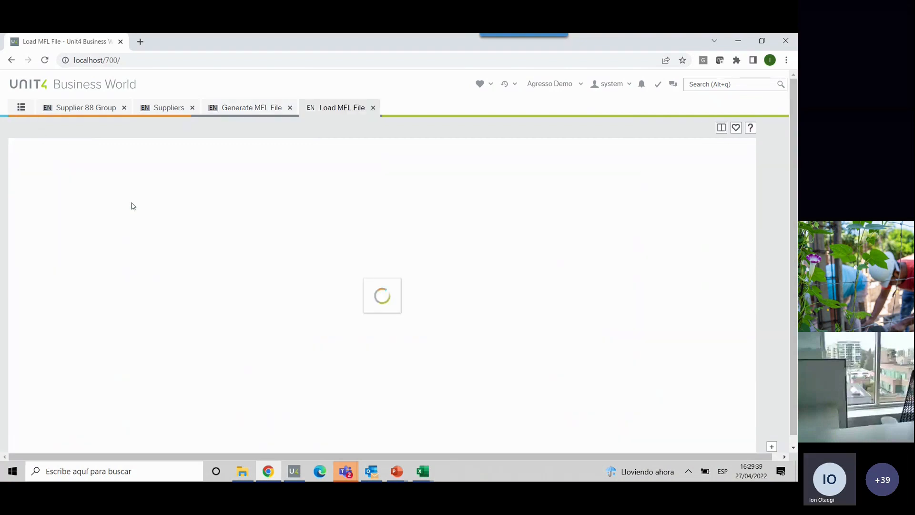
- Load the file Supplier88_GOLD - 5204.xlsx with variant 0 and accept the started server process
click(90, 178)
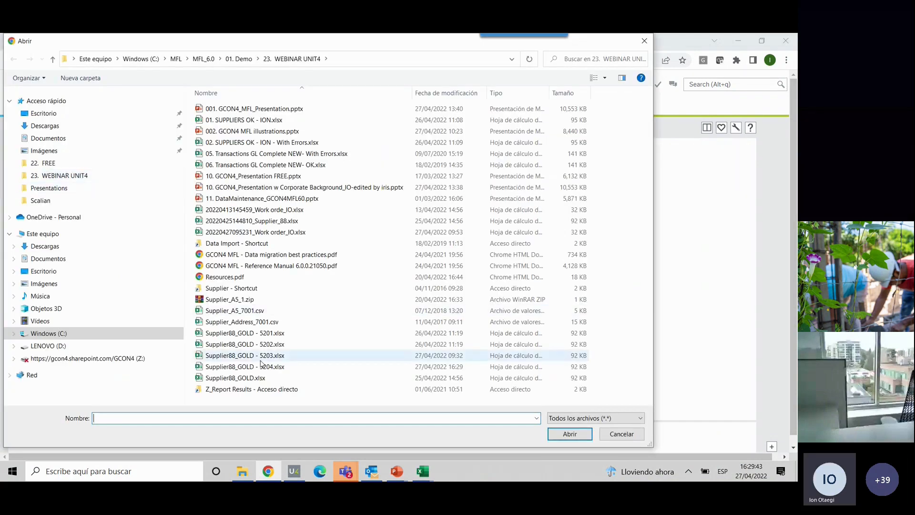
click(410, 366)
click(570, 434)
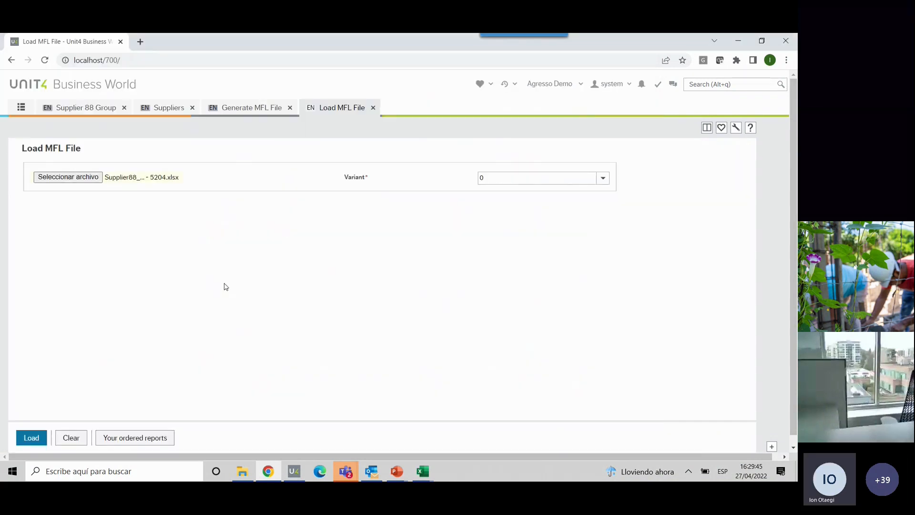
click(32, 438)
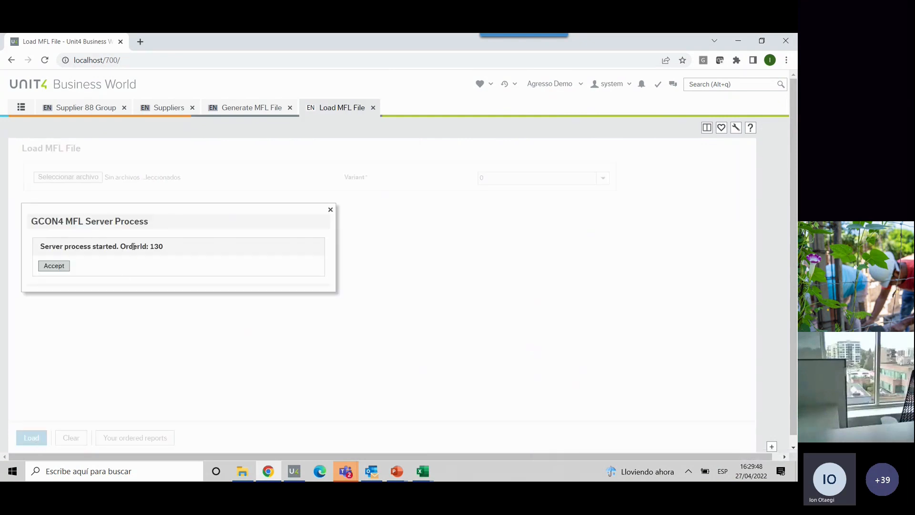
click(50, 267)
- Open the list of ordered reports and refresh it until the Process MFL File order is complete
click(113, 436)
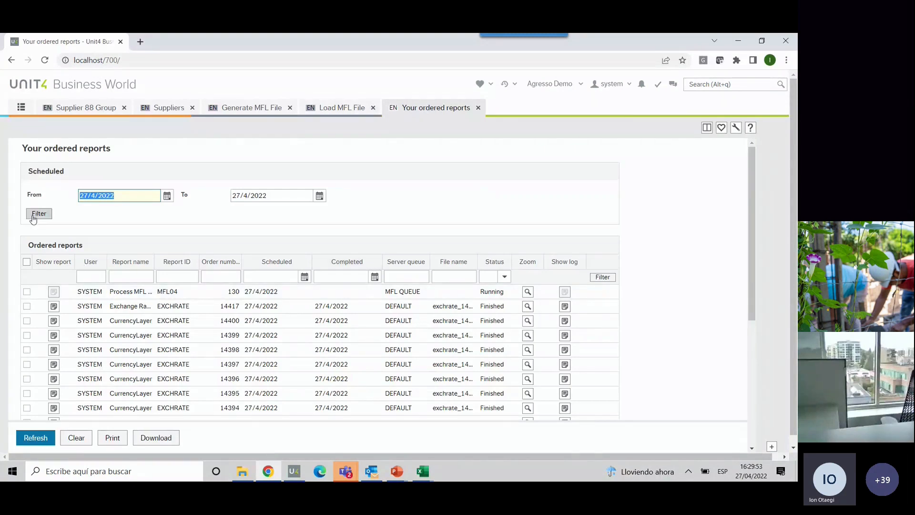
click(34, 215)
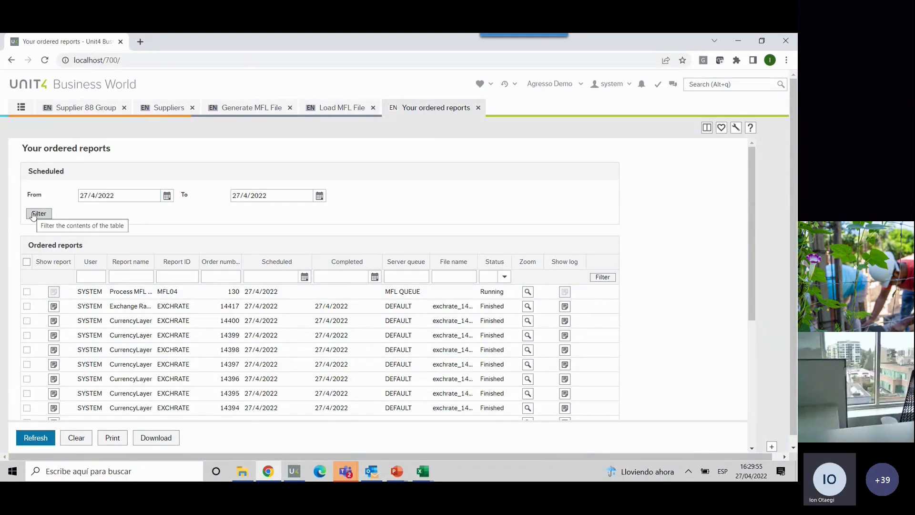
click(34, 216)
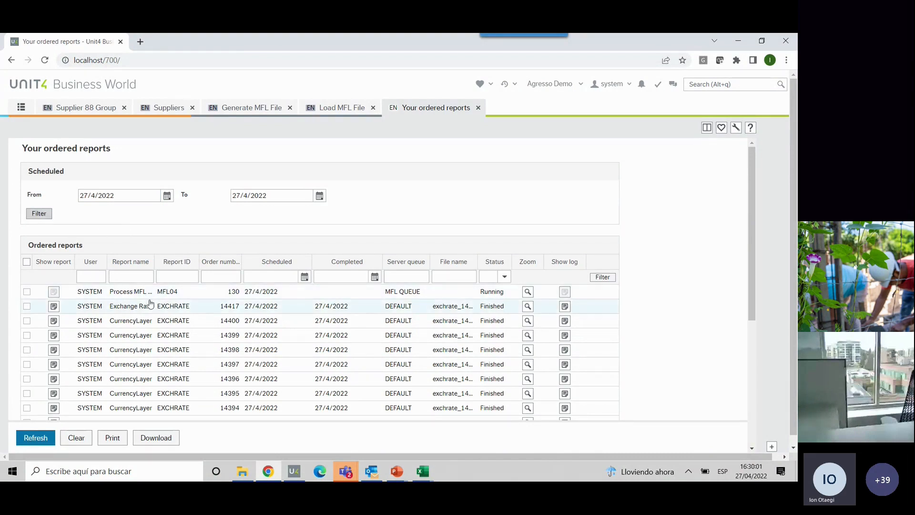
click(38, 216)
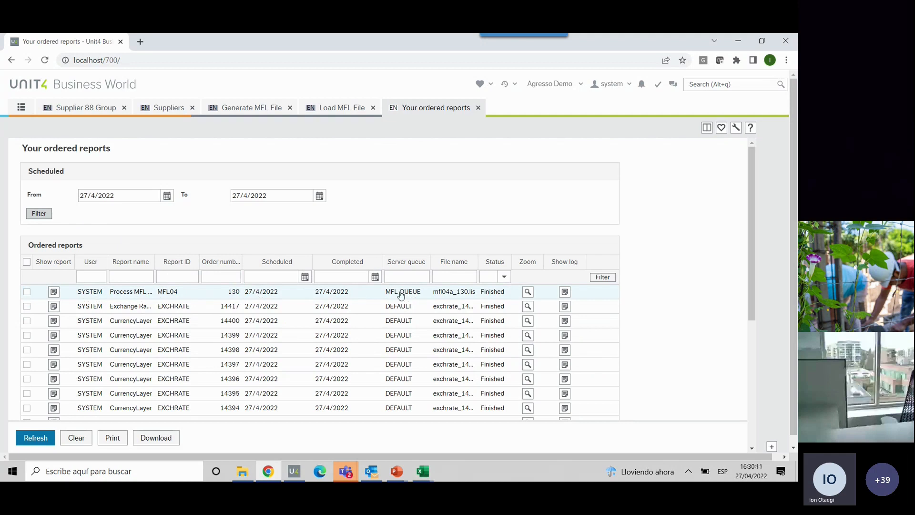
- Open the Process MFL File report and check how many rows were validated and uploaded
click(53, 291)
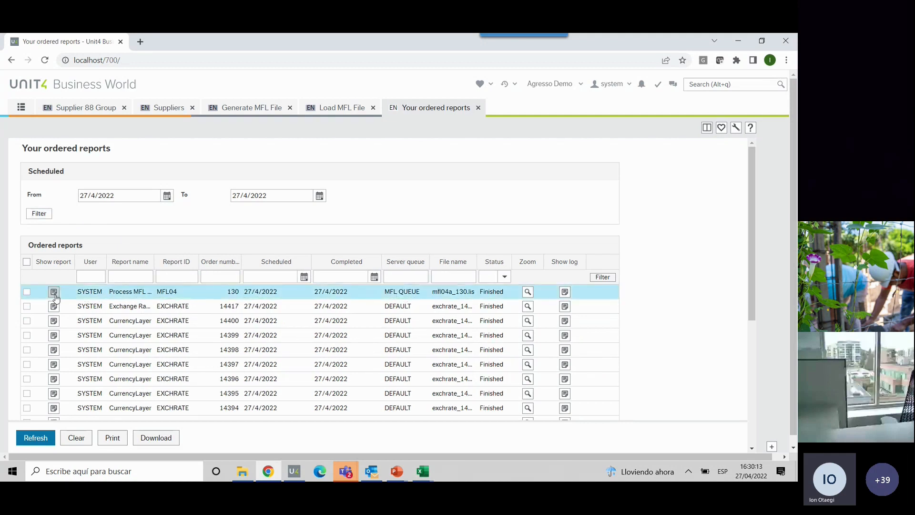
scroll(144, 285, down, 5)
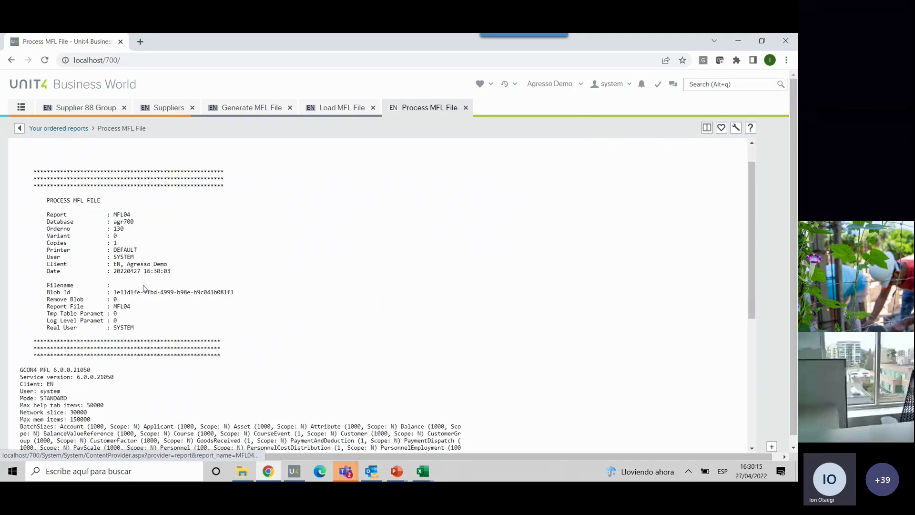
scroll(144, 285, down, 1)
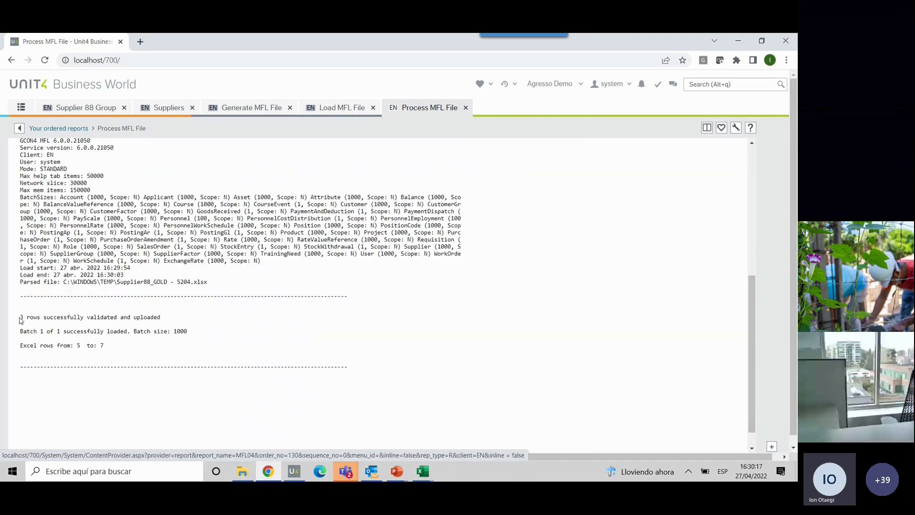
click(20, 320)
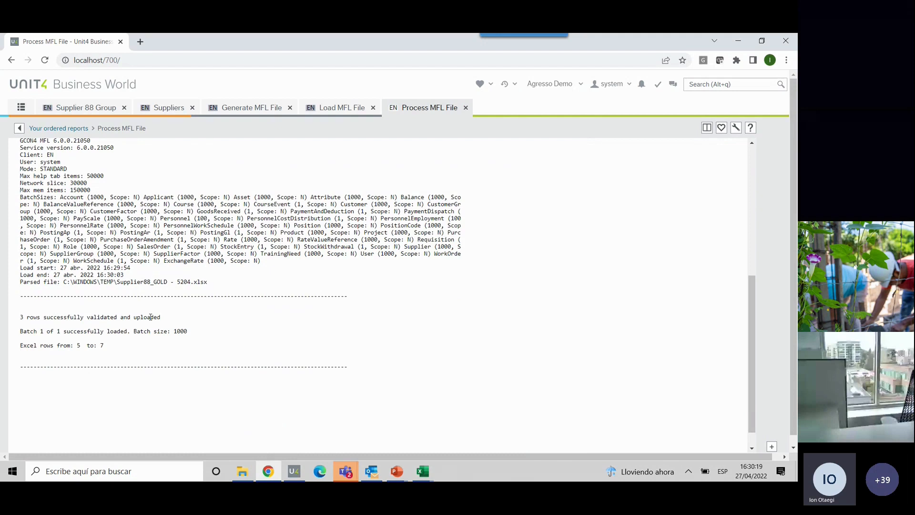
drag(161, 317, 20, 322)
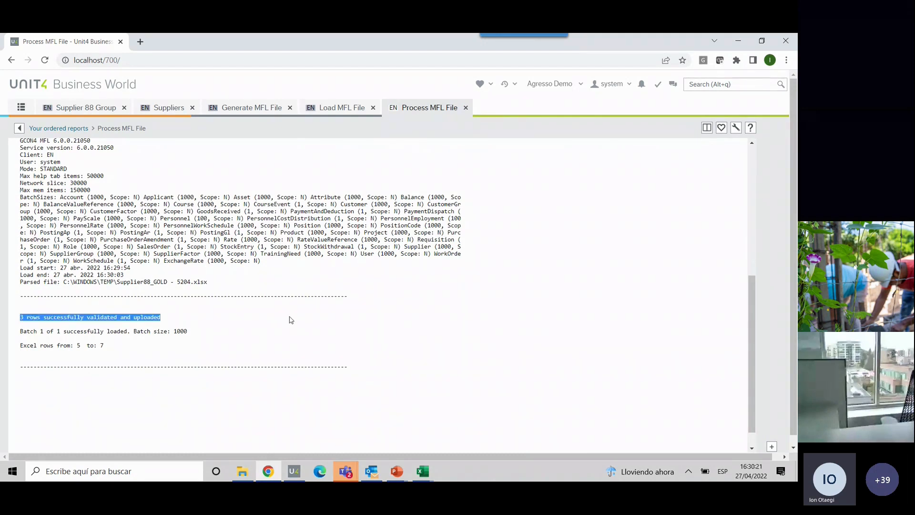
- Copy supplier ID ABC5178 from the Supplier88_GOLD - 5204.xlsx workbook and look it up on the Suppliers screen in Unit4 Business World
click(423, 470)
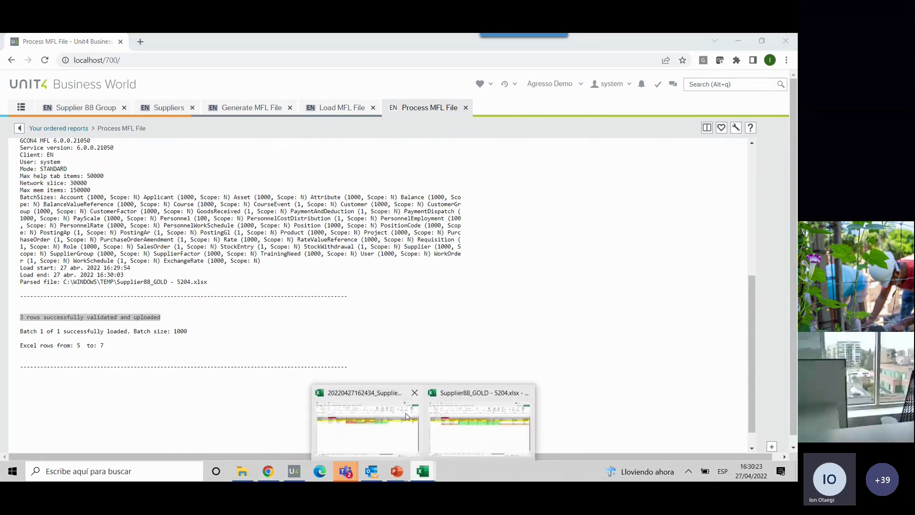
click(442, 425)
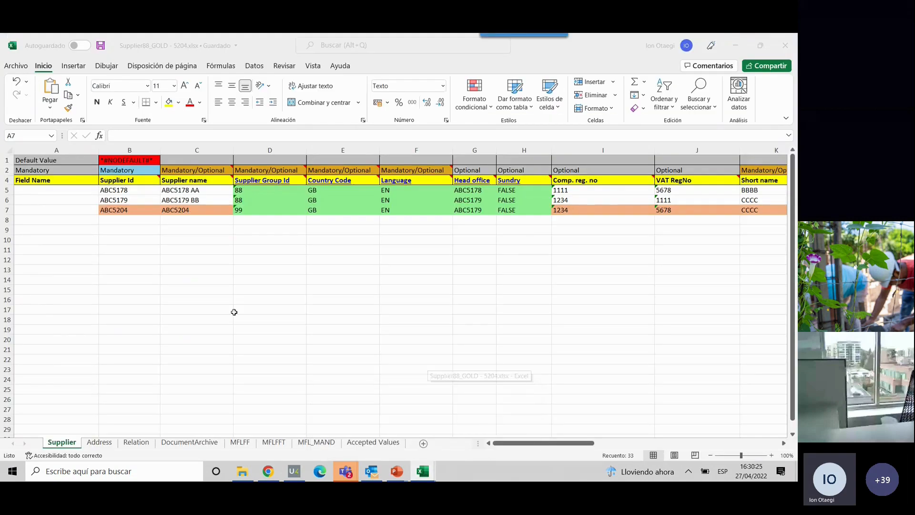
click(137, 189)
key(ctrl+c)
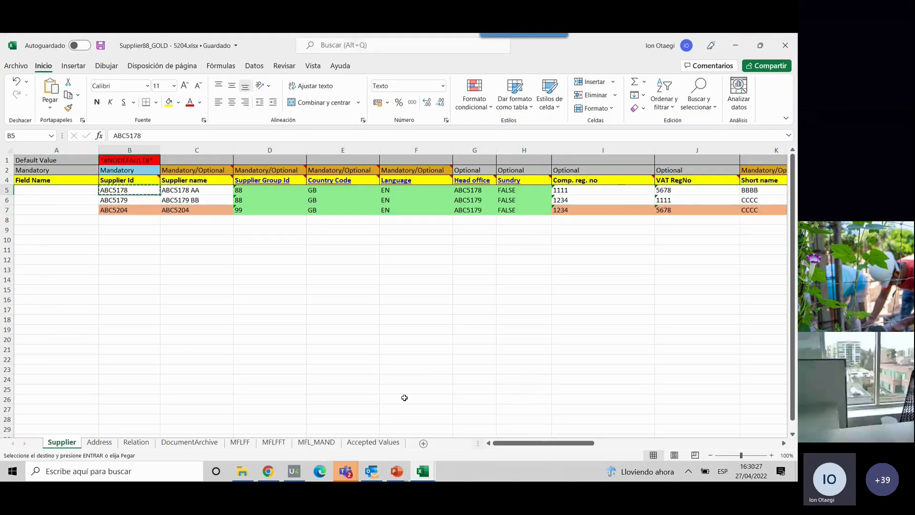
click(268, 471)
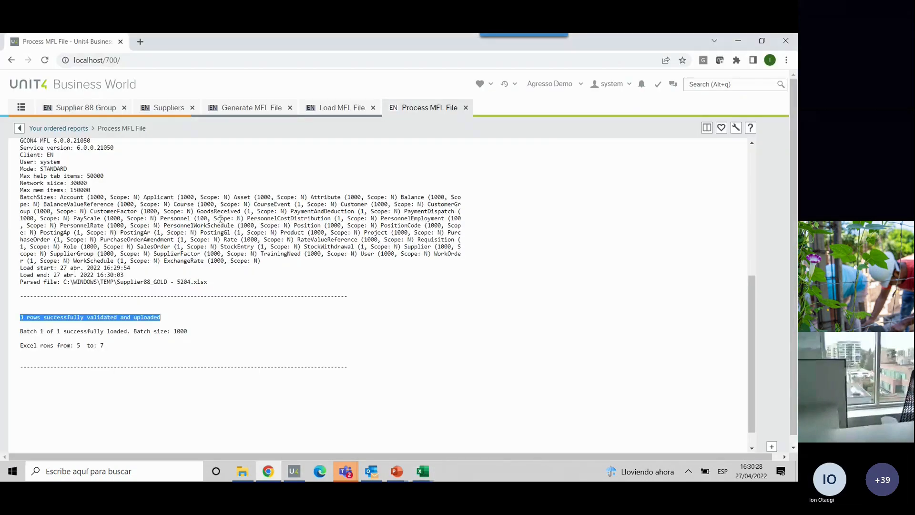
click(173, 111)
drag(56, 228, 27, 229)
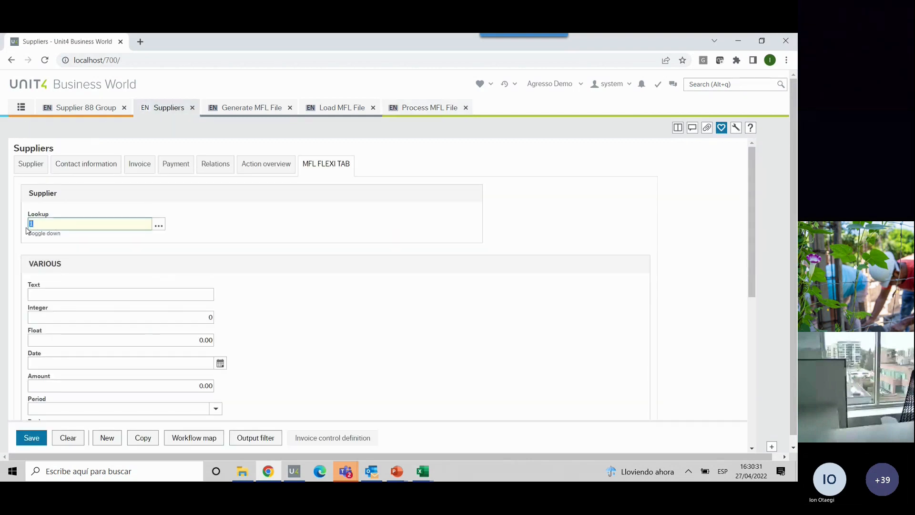
key(ctrl+v)
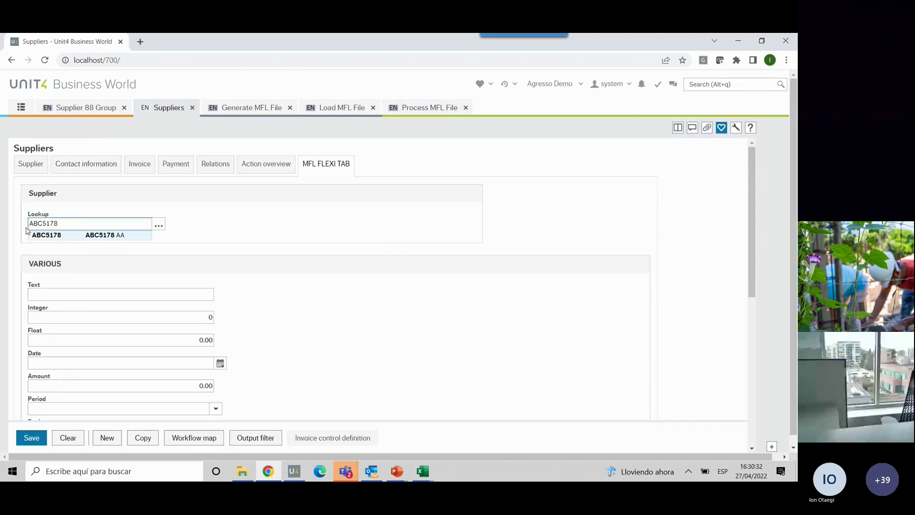
click(74, 235)
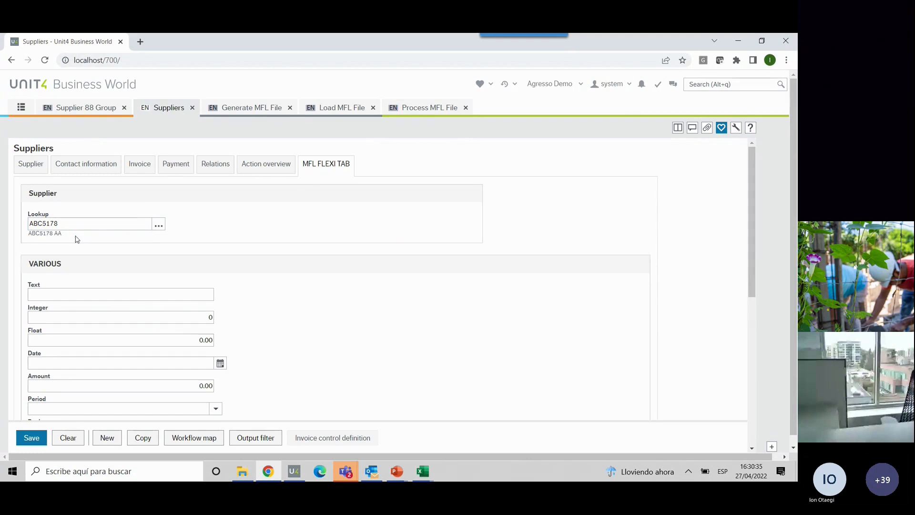
- Check the supplier name and the last-updated stamp in the general supplier details of ABC5178
click(35, 165)
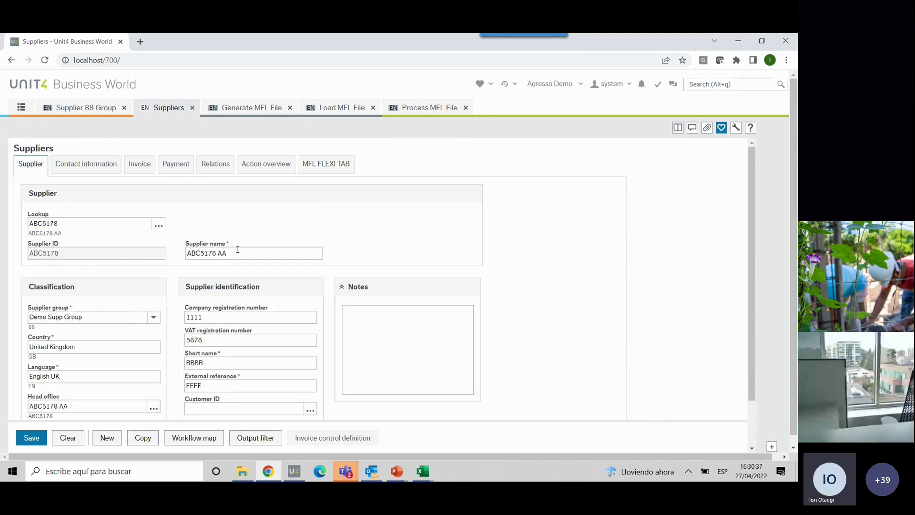
click(236, 253)
drag(227, 253, 218, 253)
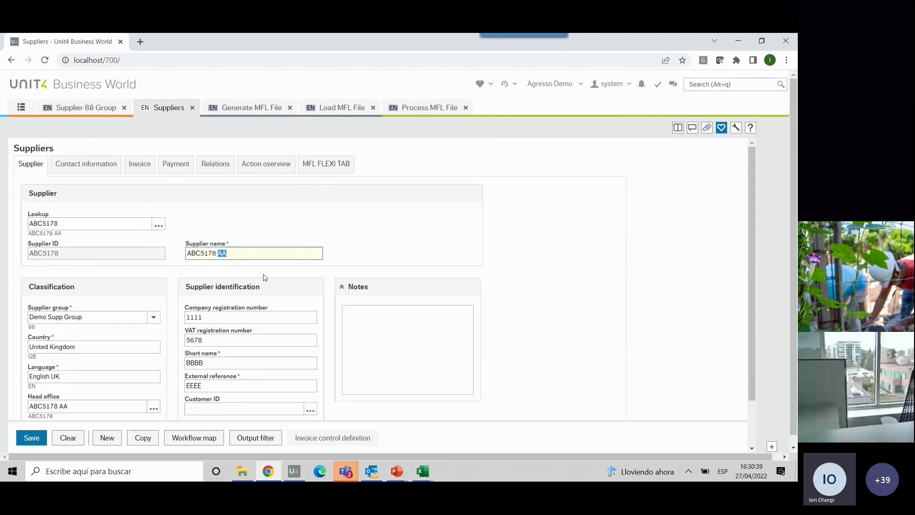
scroll(265, 276, down, 2)
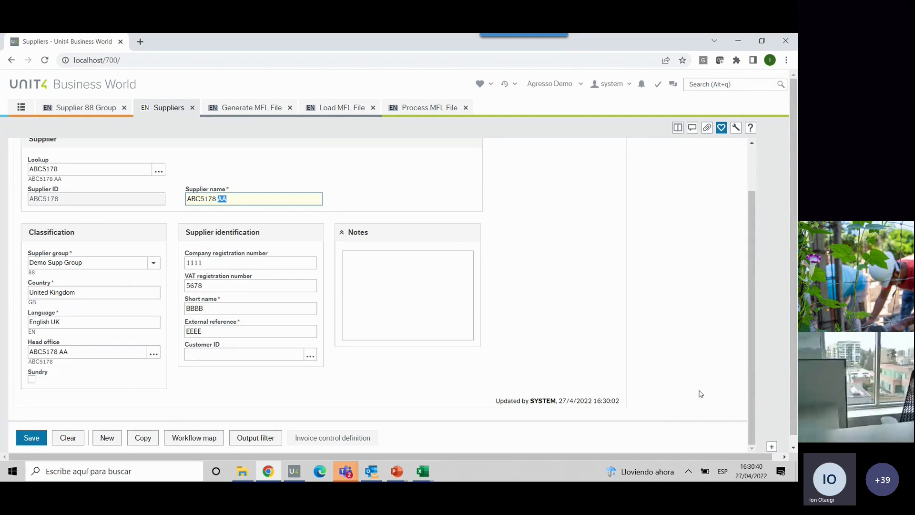
drag(556, 404, 625, 404)
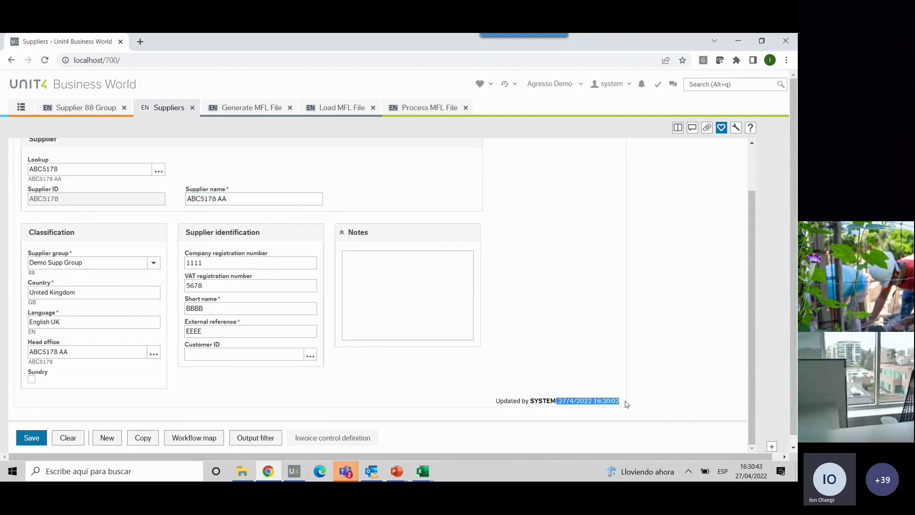
drag(495, 402, 624, 405)
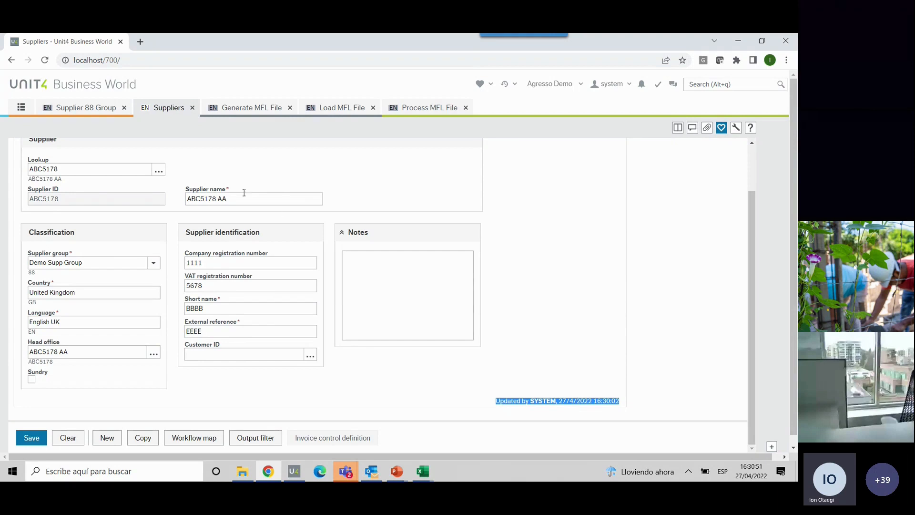
- Look up supplier ABC5179 and check its supplier name and last-updated stamp
scroll(239, 202, up, 2)
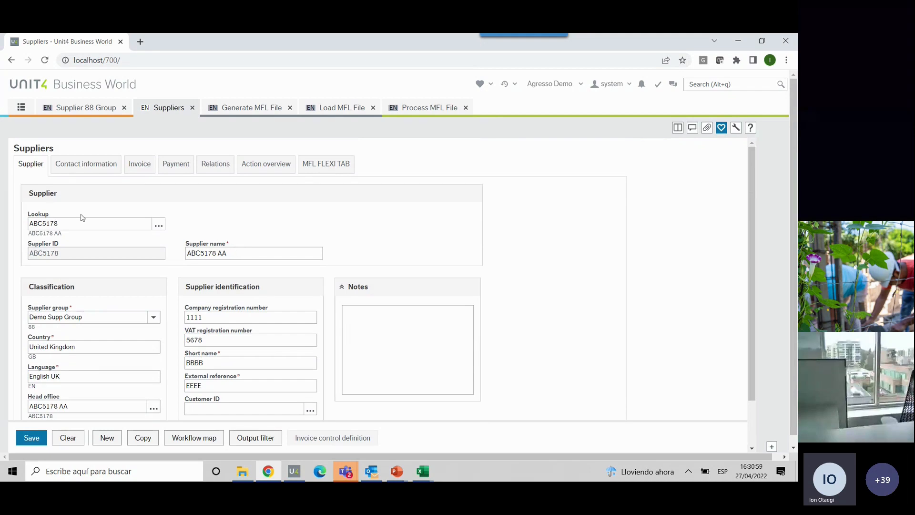
click(72, 227)
click(84, 238)
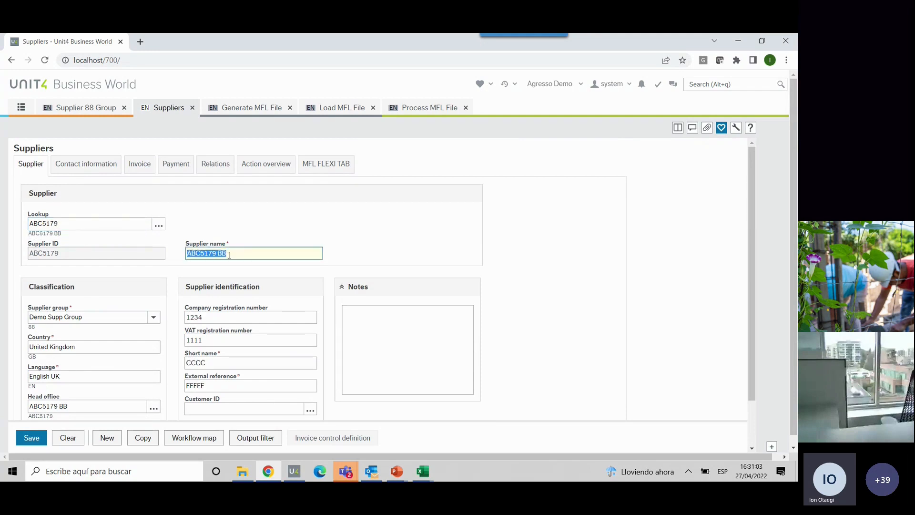
scroll(267, 293, down, 1)
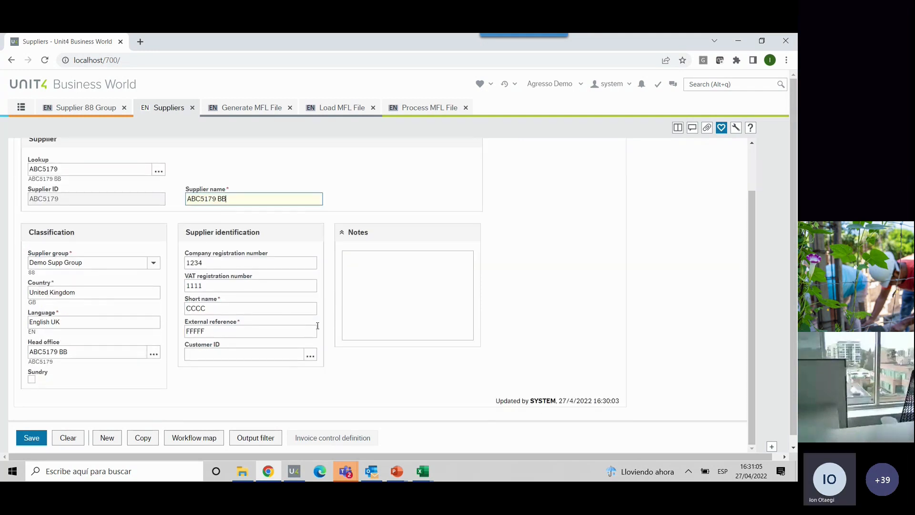
- Copy supplier ID ABC5204 from the Excel workbook and look it up on the Suppliers screen in Unit4 Business World
mouse_move(423, 472)
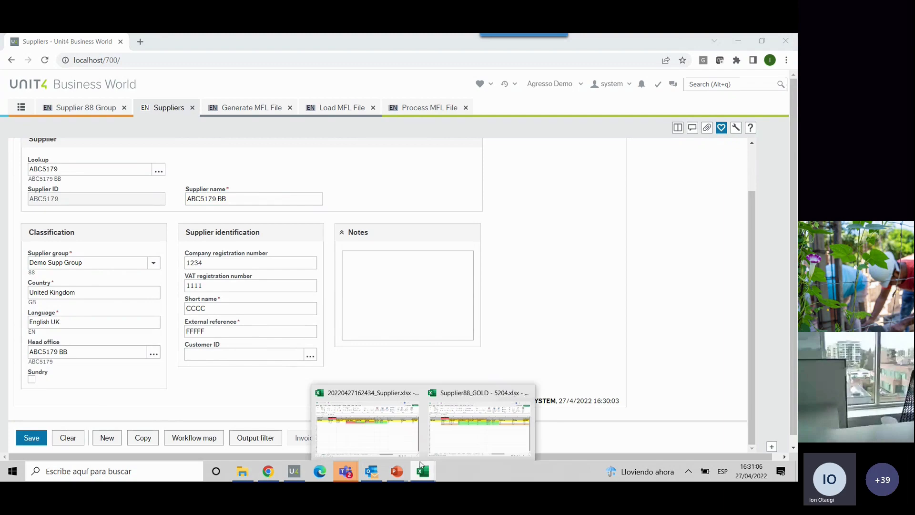
click(458, 432)
click(119, 211)
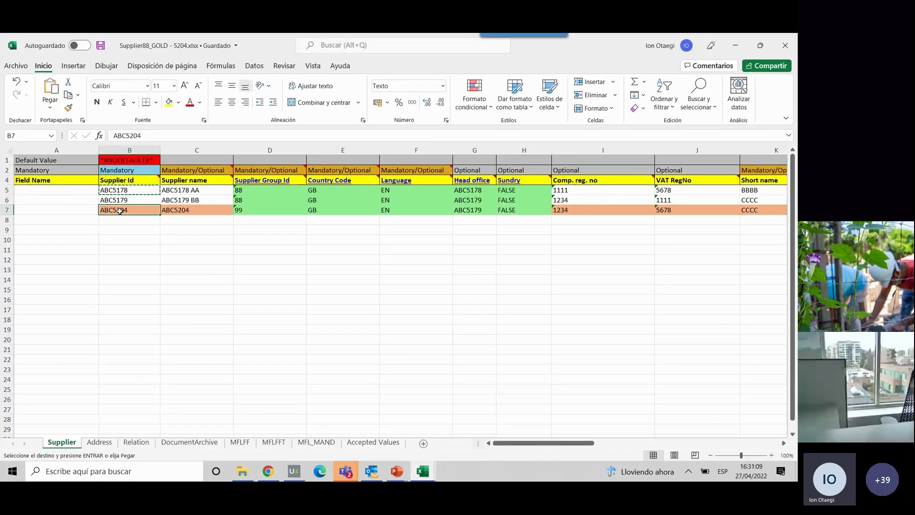
click(268, 470)
drag(80, 173, 11, 175)
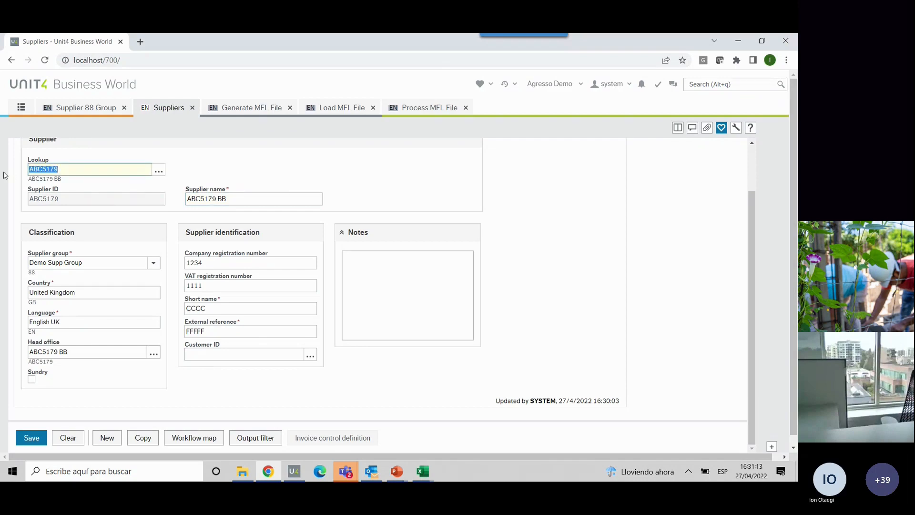
key(ctrl+v)
click(65, 181)
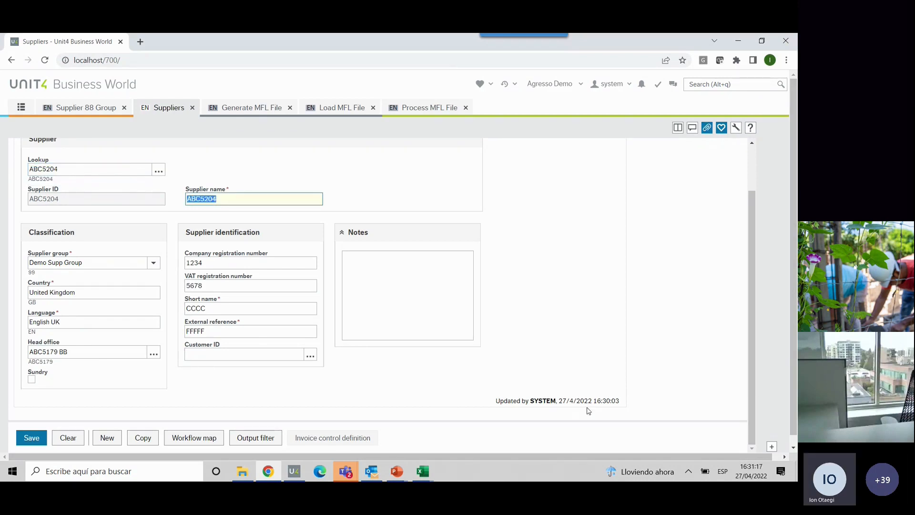
- Review the contact information, invoice, payment and relations data of supplier ABC5204
scroll(111, 260, up, 2)
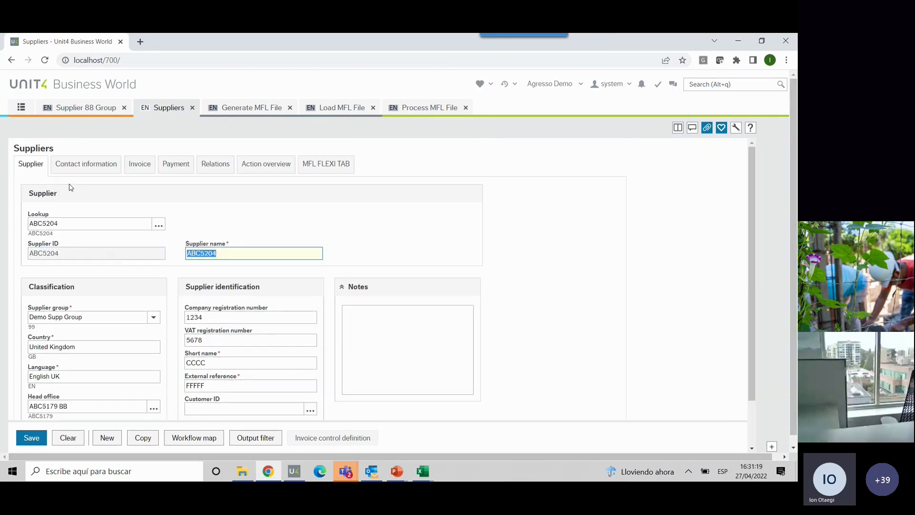
click(84, 164)
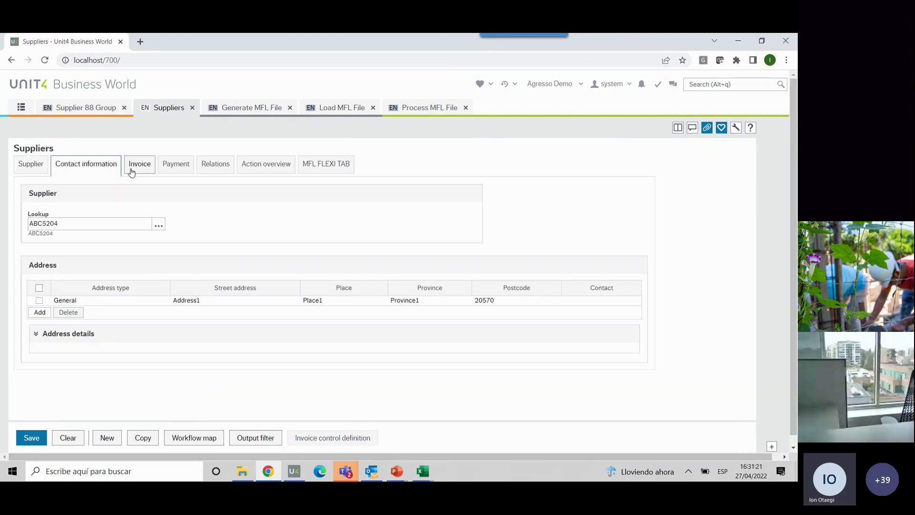
click(142, 166)
click(180, 166)
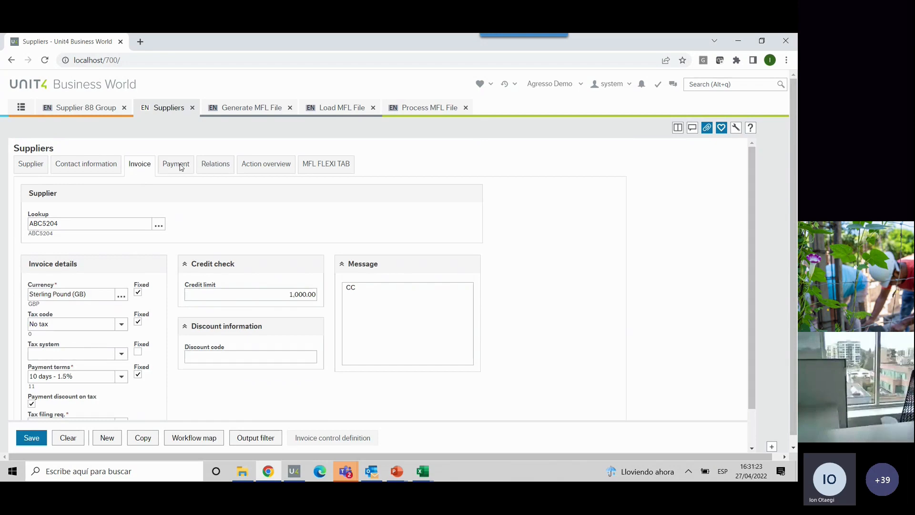
click(213, 168)
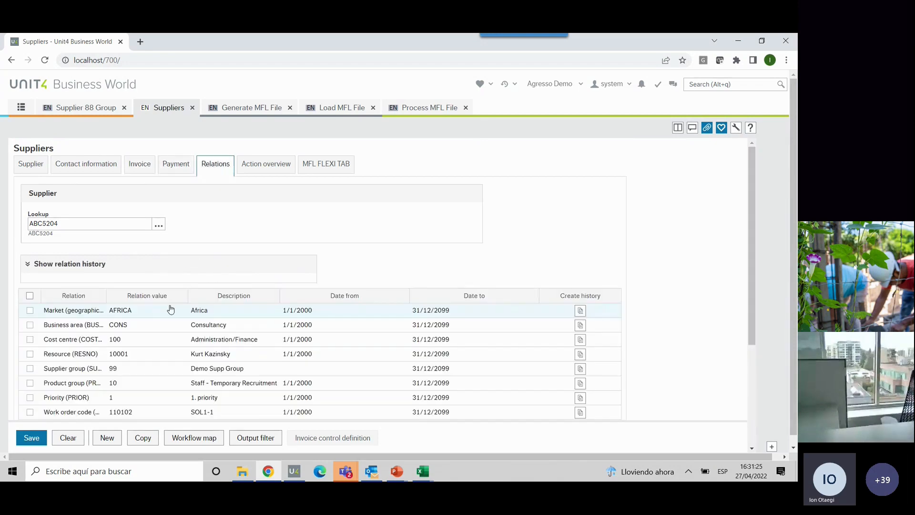
- Review the rest of the relations and the MFL FLEXI TAB fields of supplier ABC5204
scroll(180, 307, down, 5)
scroll(182, 307, up, 4)
scroll(182, 306, up, 1)
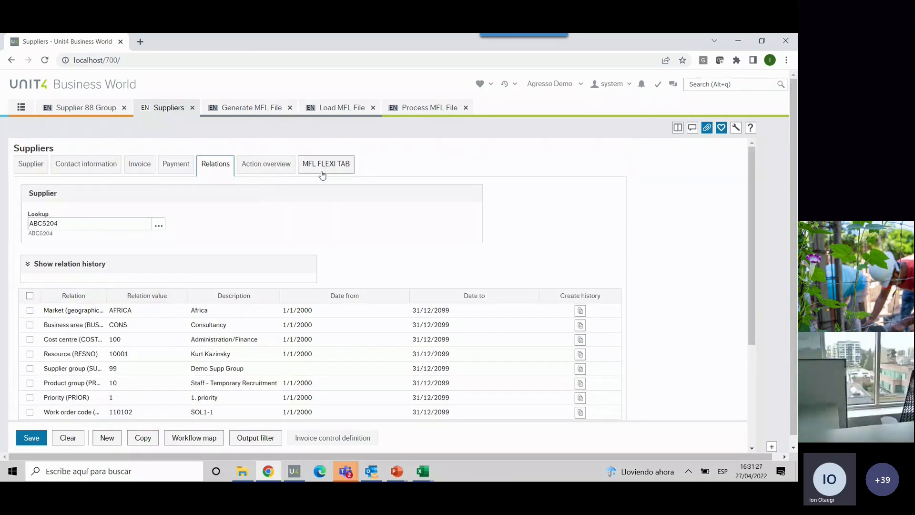
click(322, 169)
scroll(116, 256, down, 1)
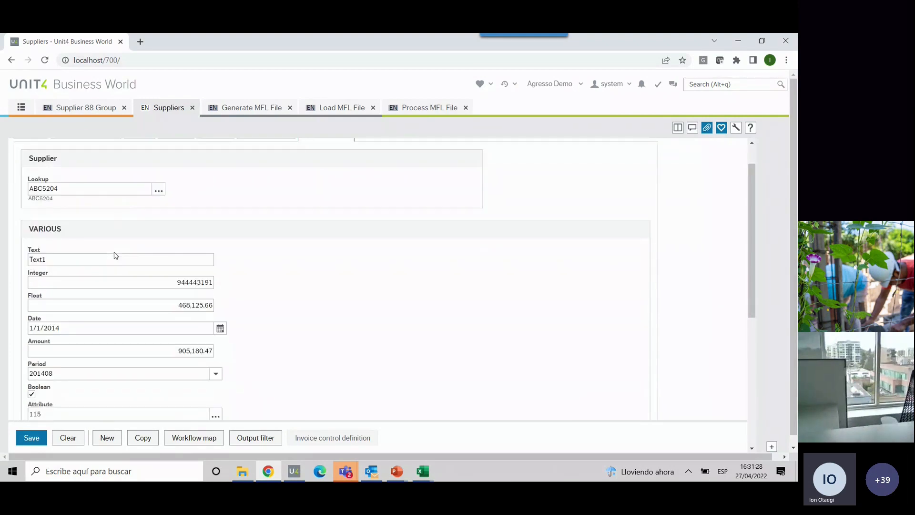
scroll(116, 256, up, 1)
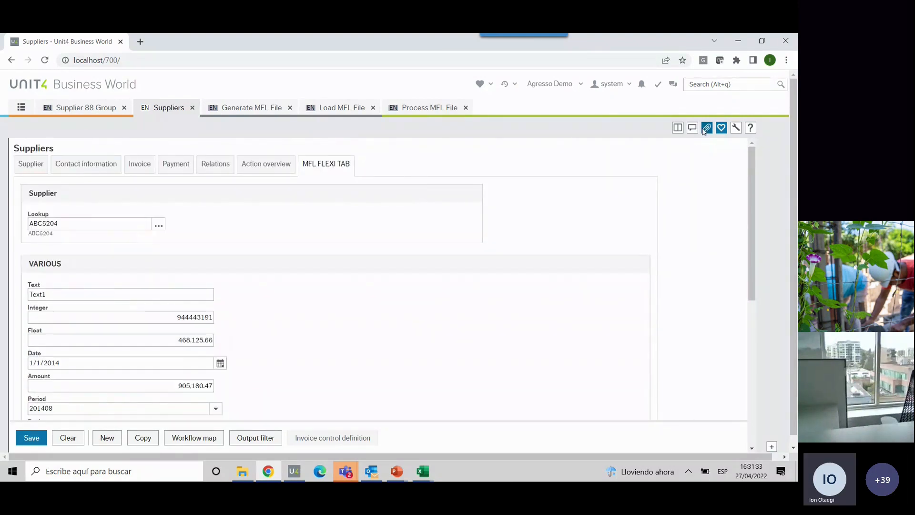
- View the attached documents of supplier ABC5204 in the document archive, close it and return to the general supplier details
click(704, 130)
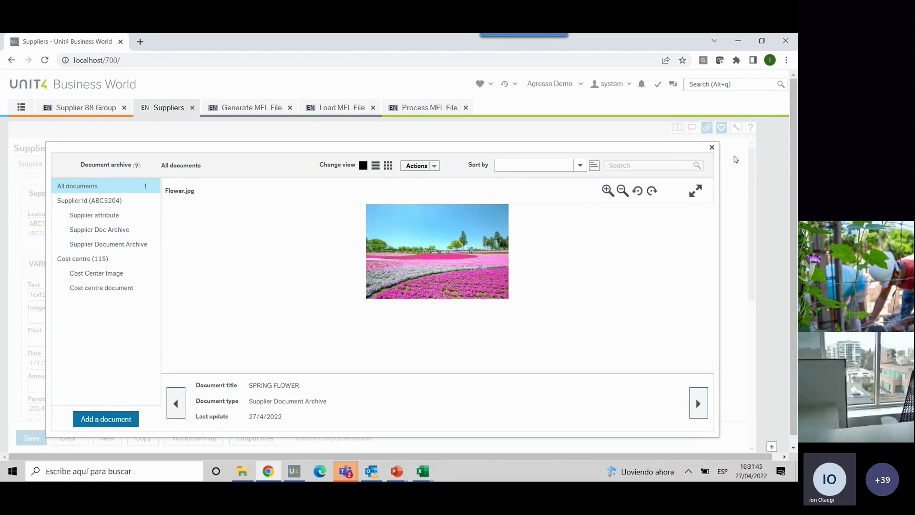
click(711, 148)
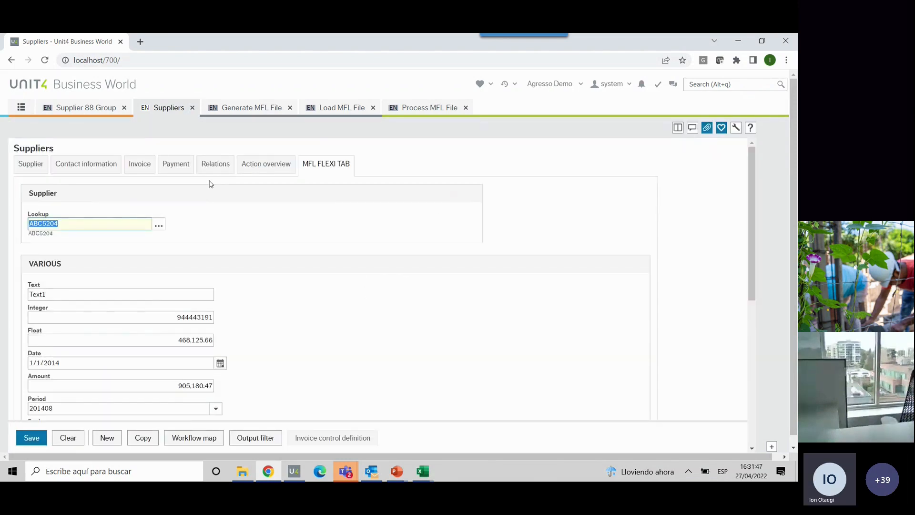
click(32, 167)
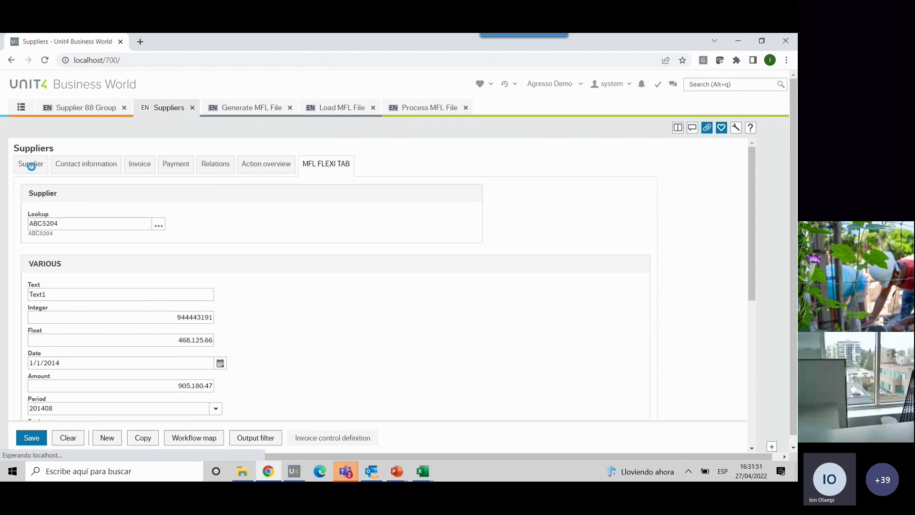
- Switch to the Unit4 Business World desktop client and open Process MFL File from the Personal Menu
click(21, 110)
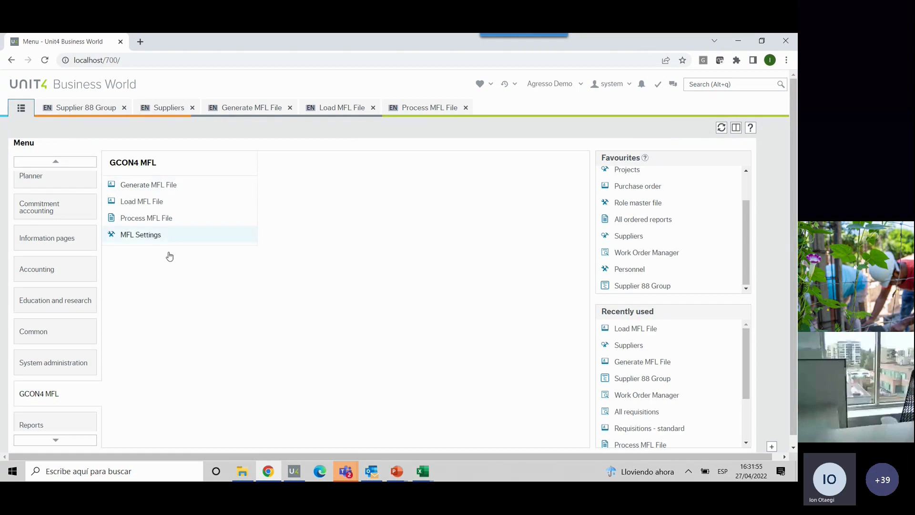
click(294, 471)
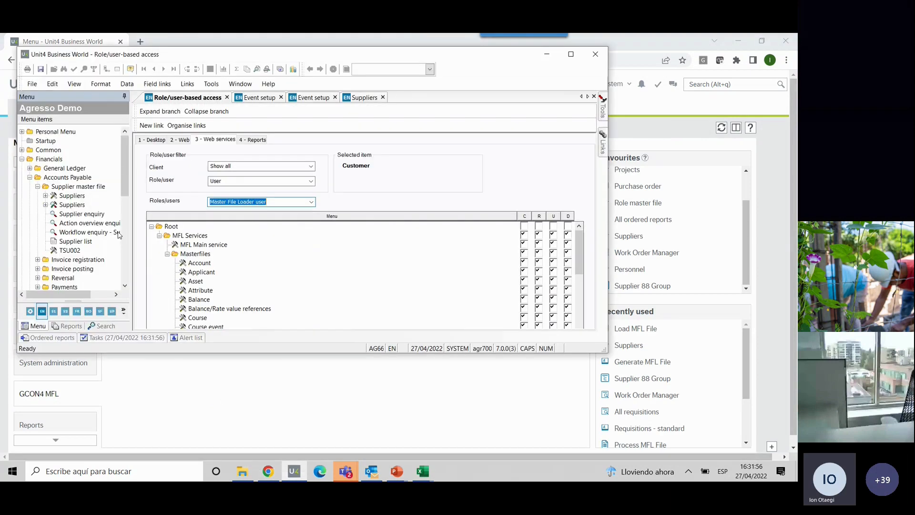
click(22, 132)
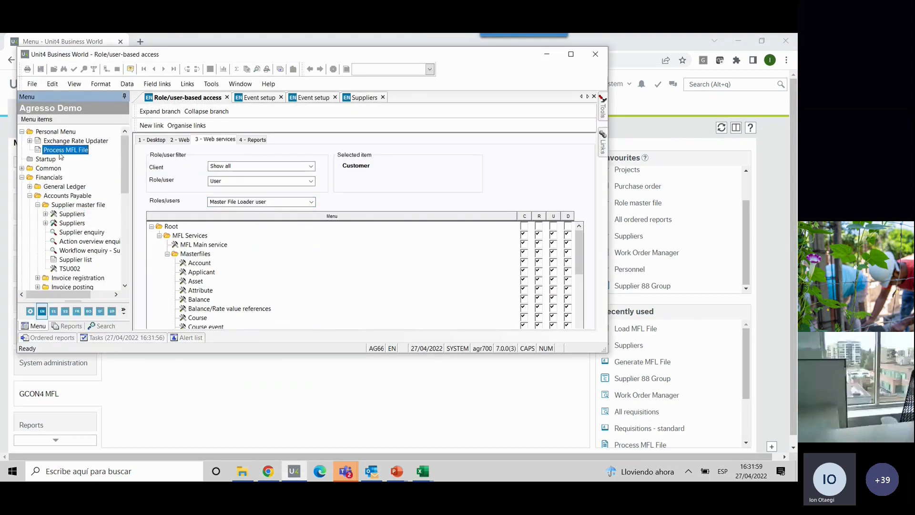
click(69, 151)
double_click(68, 151)
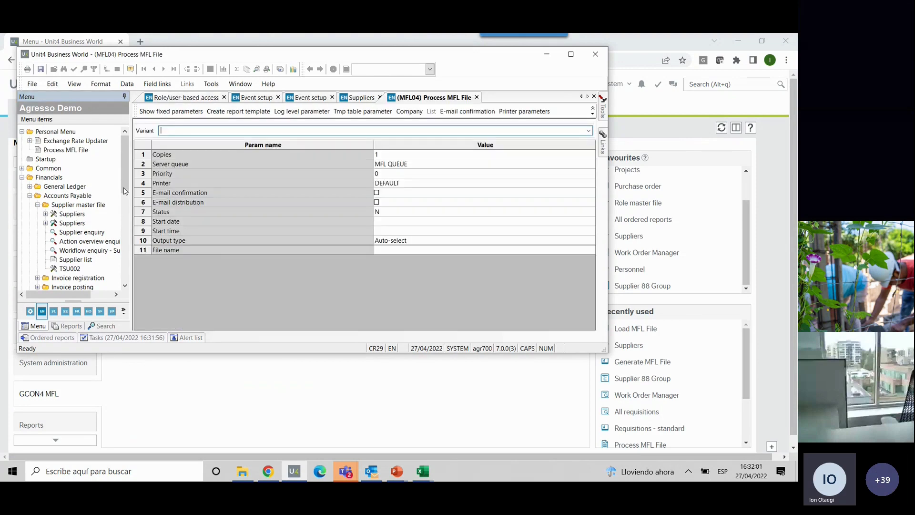
- Check the File name parameter of the Process MFL File report and minimize the desktop client
click(29, 200)
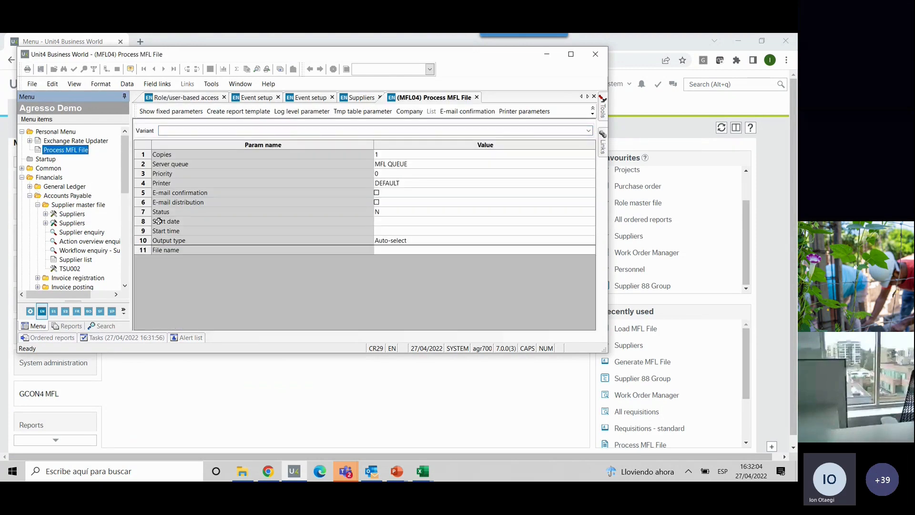
click(296, 249)
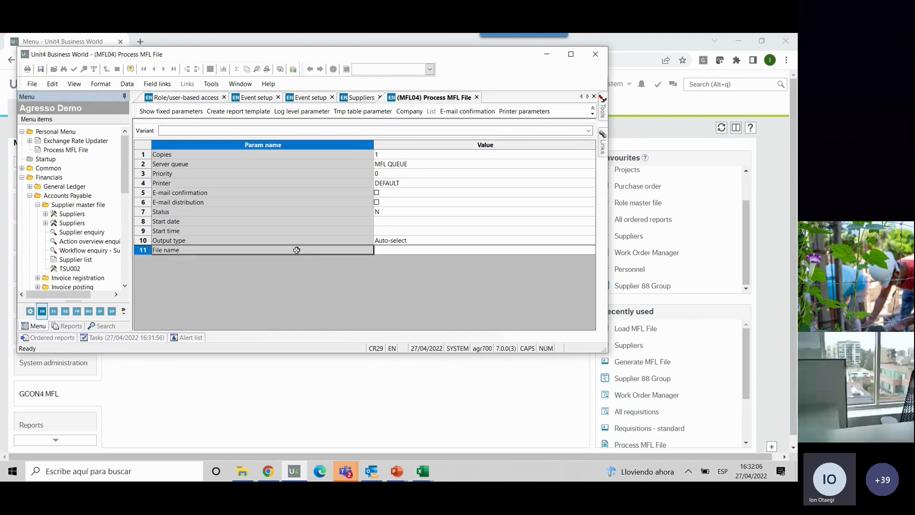
click(394, 251)
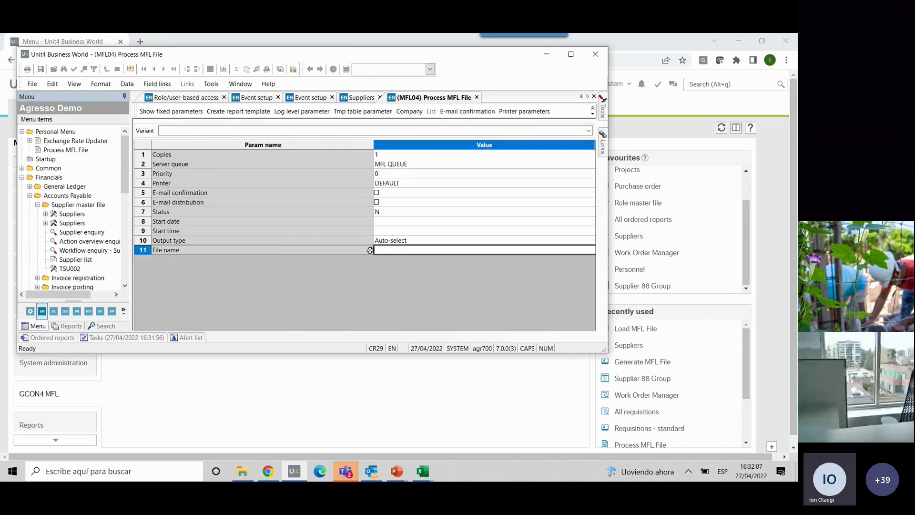
click(547, 54)
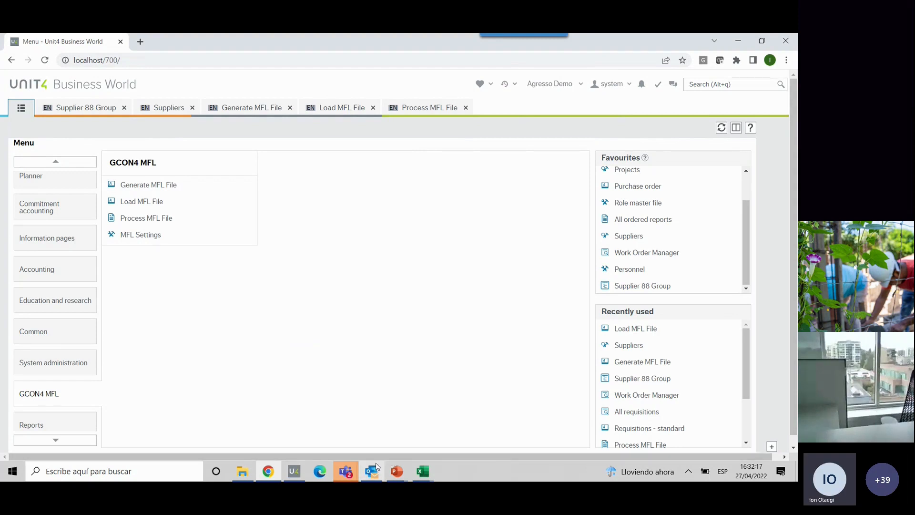
- Switch to the PowerPoint presentation 002. GCON4 MFL illustrations.pptx and start its slide show
mouse_move(397, 469)
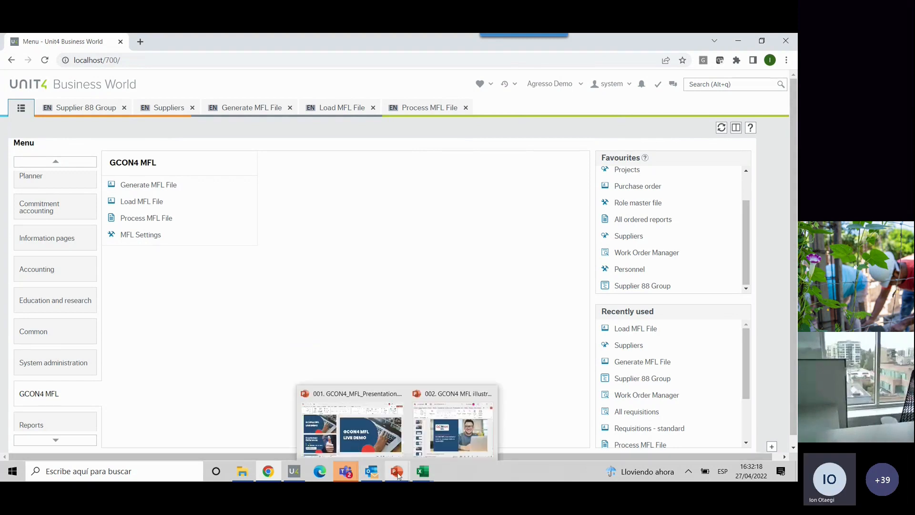
click(423, 437)
click(652, 200)
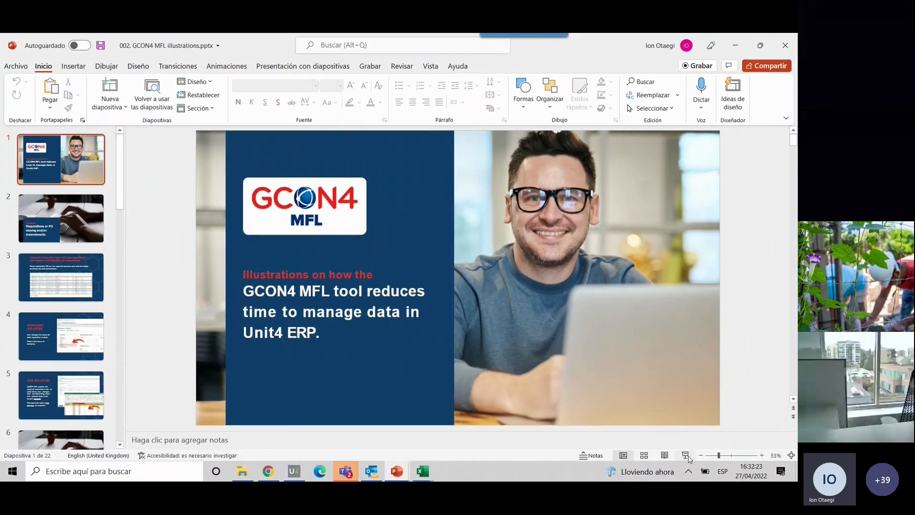
click(686, 456)
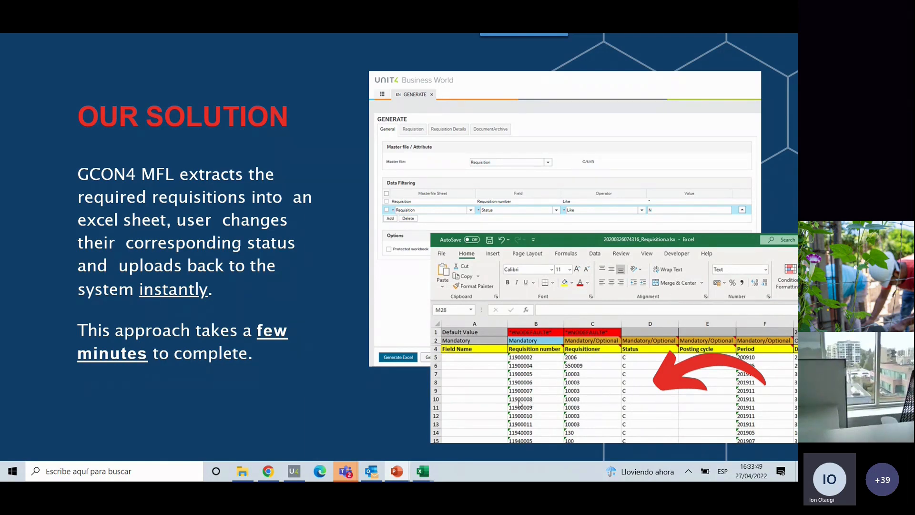
- Advance the slide show from the requisitions solution through Scenarios 2 and 3 to the Scenario 4 slide about projects and work orders
click(329, 260)
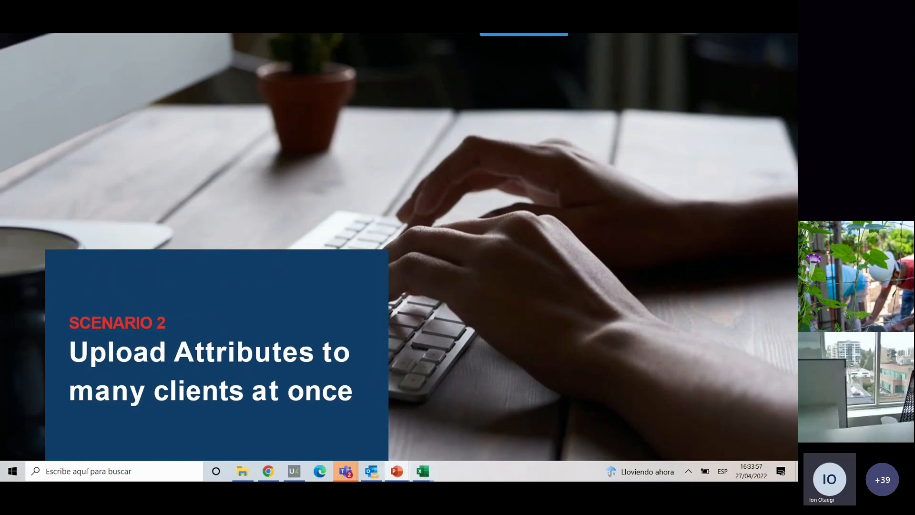
click(241, 256)
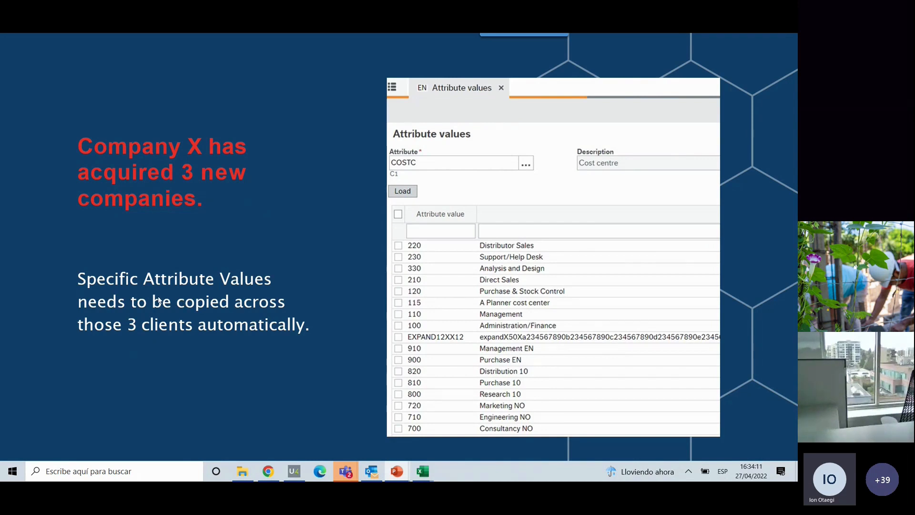
click(387, 249)
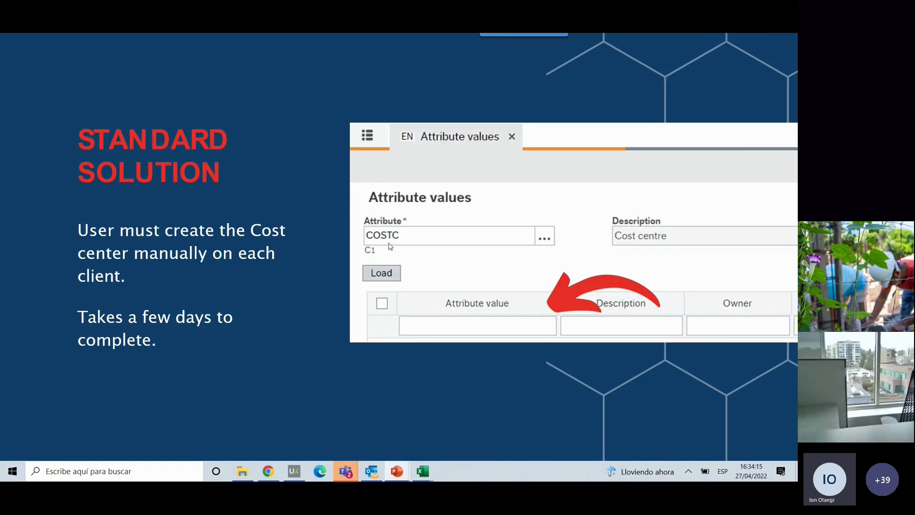
click(255, 287)
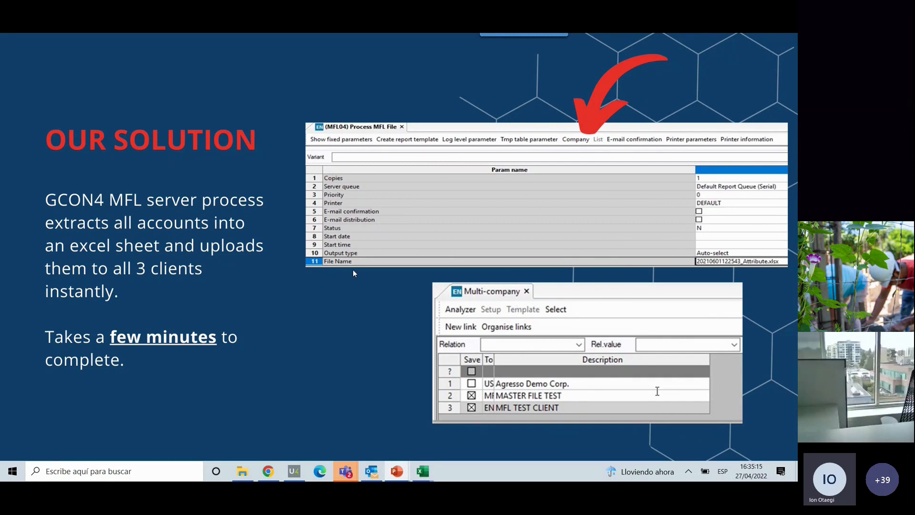
click(497, 229)
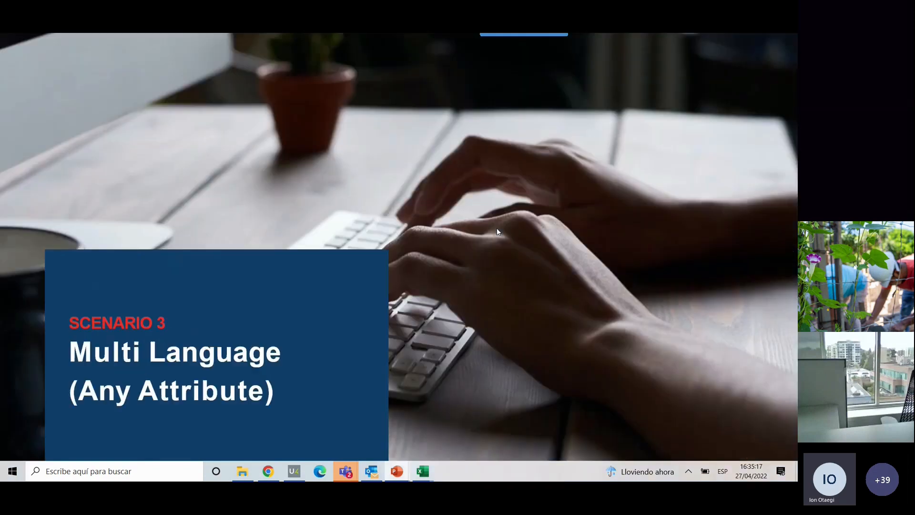
click(347, 364)
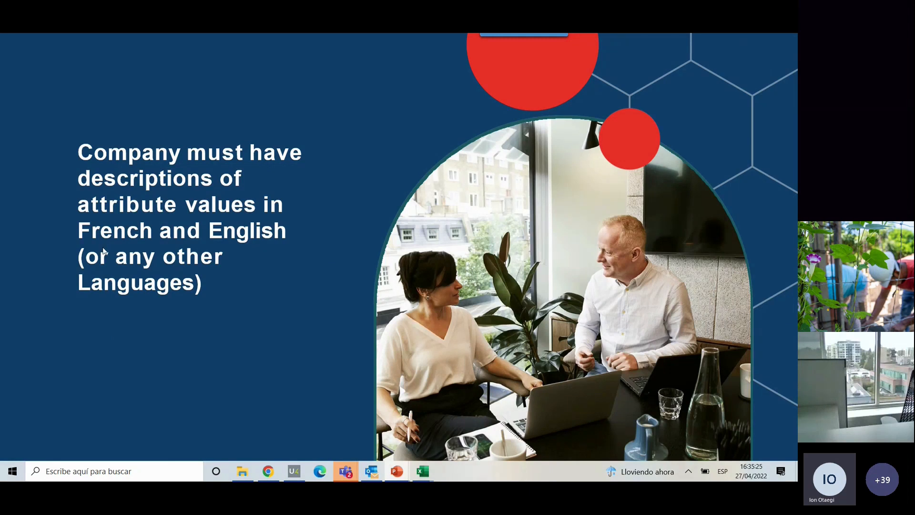
click(132, 291)
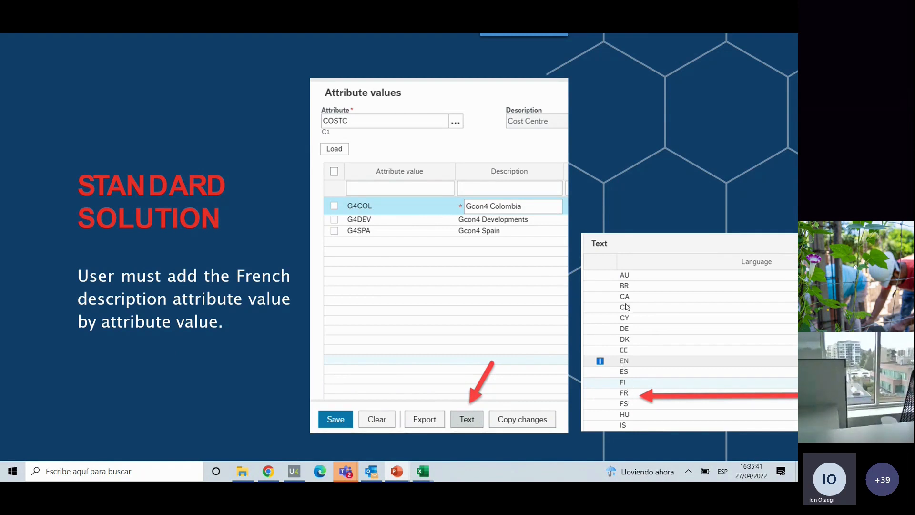
click(254, 249)
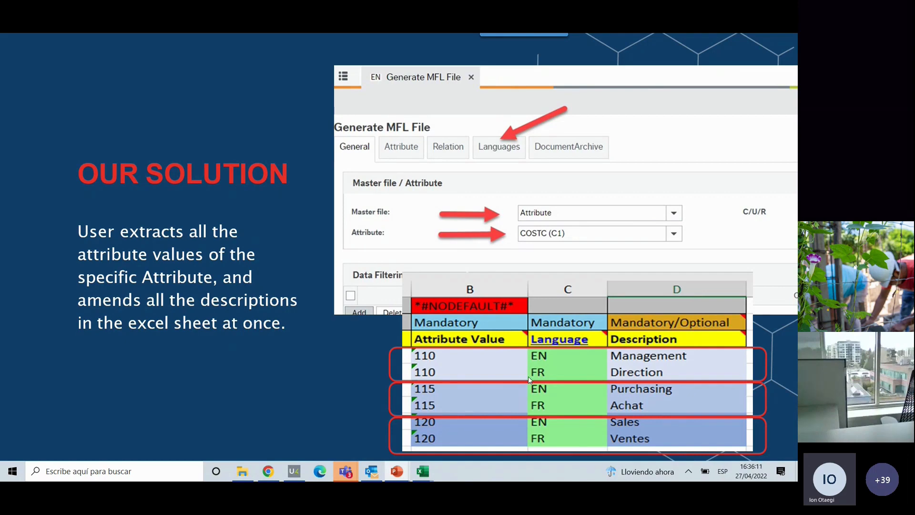
click(366, 250)
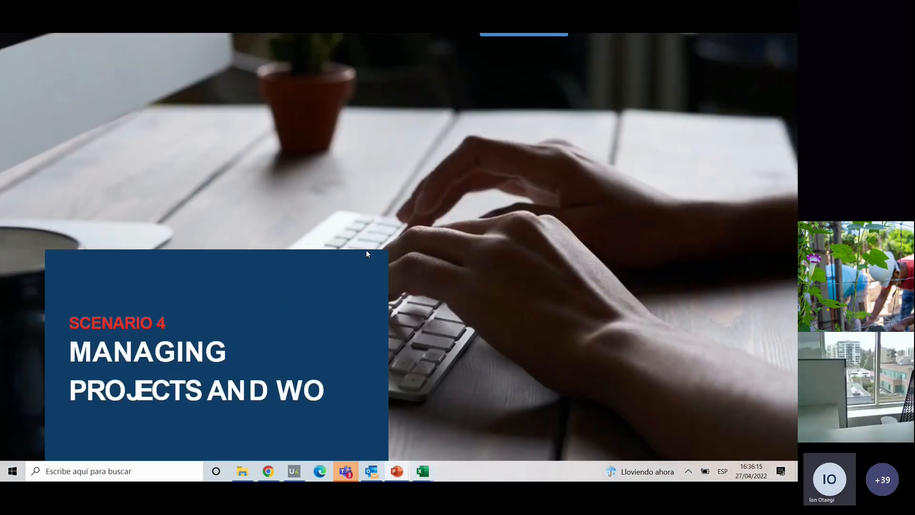
key(Right)
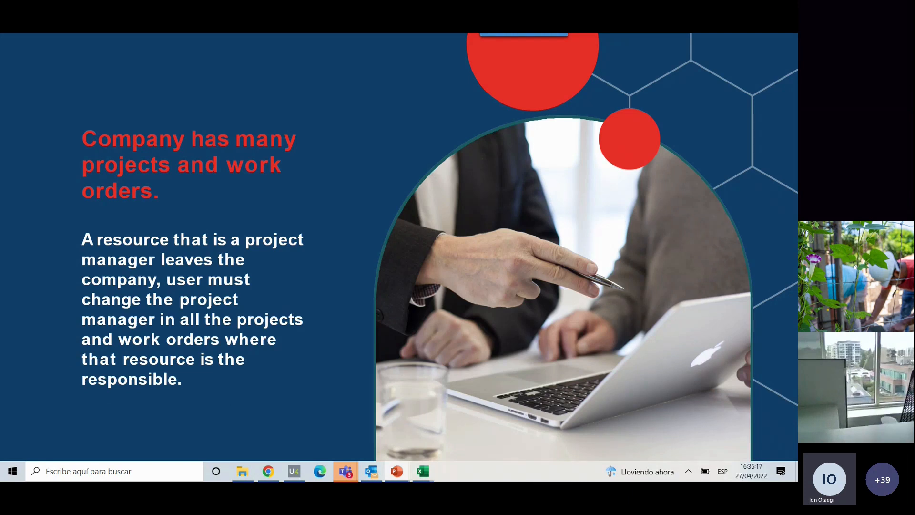